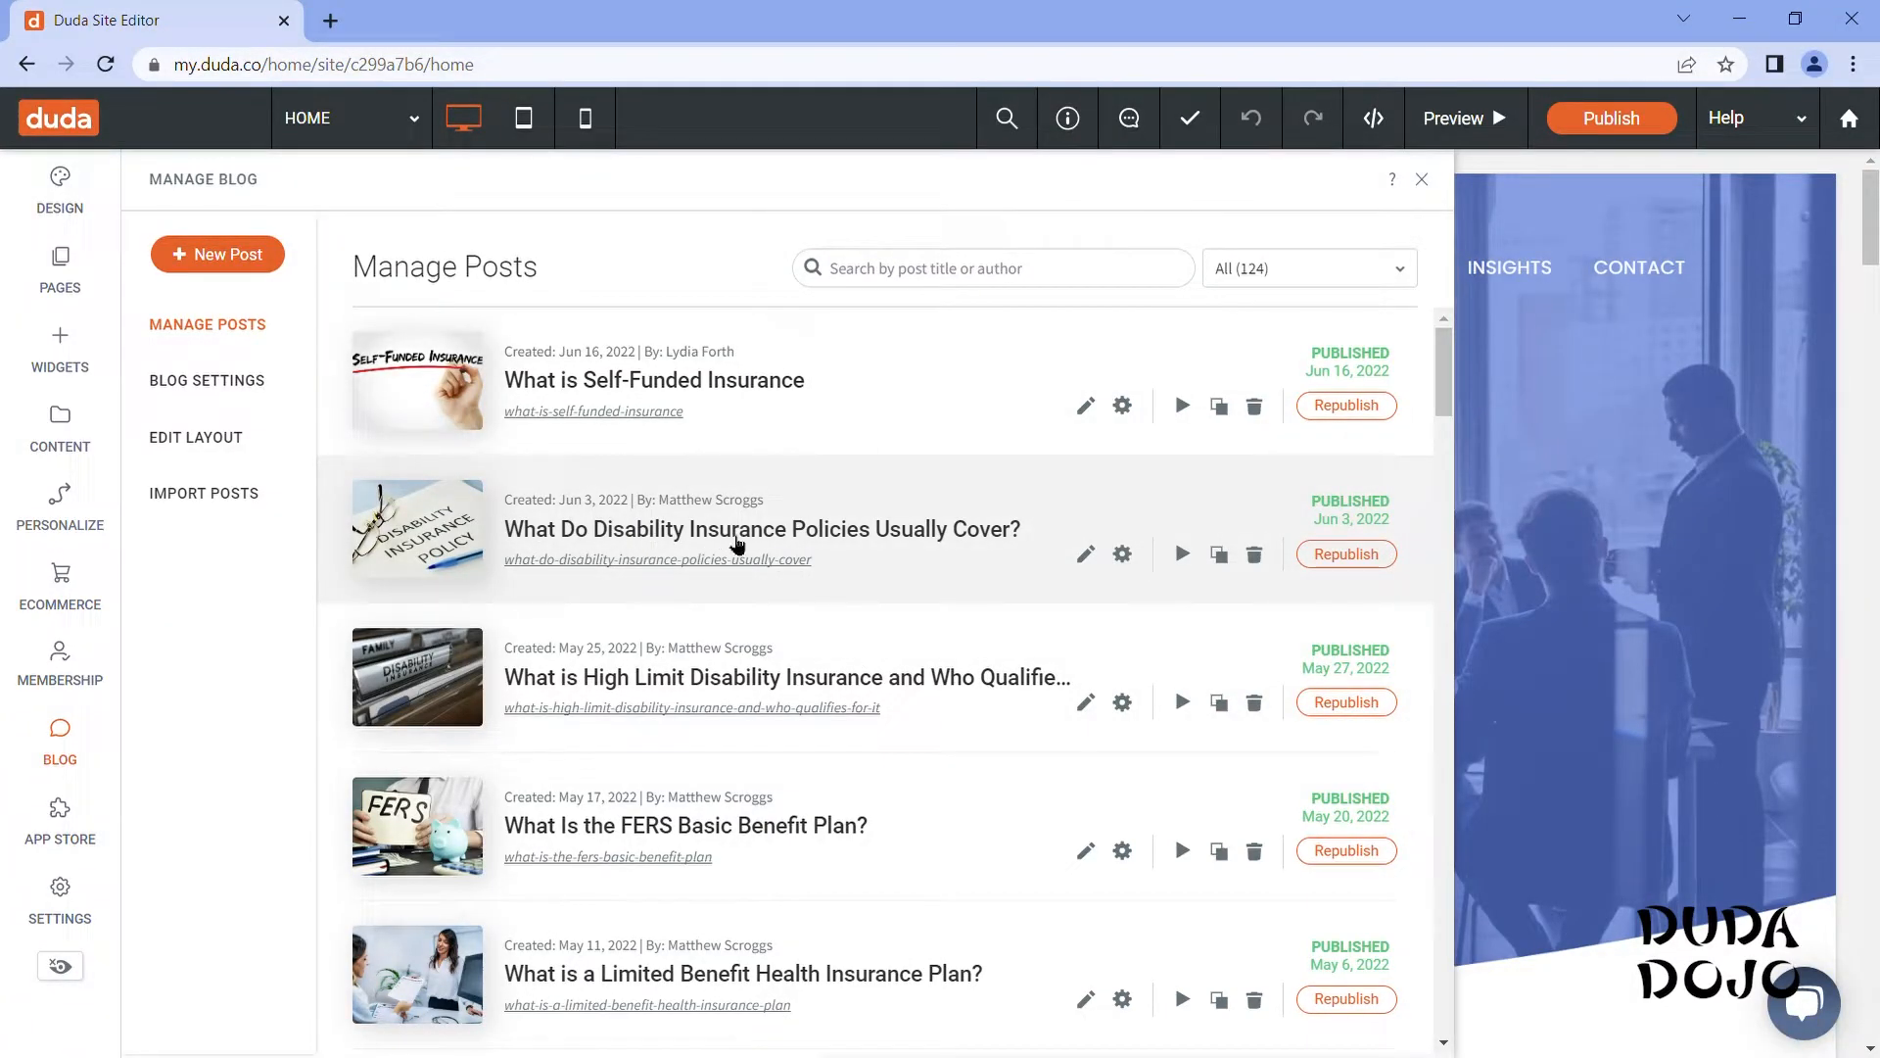
- Open the settings of the post "What Do Disability Insurance Policies Usually Cover?" and find its Post Tags in the metadata
{"action": "left_click", "coordinate": [1122, 554]}
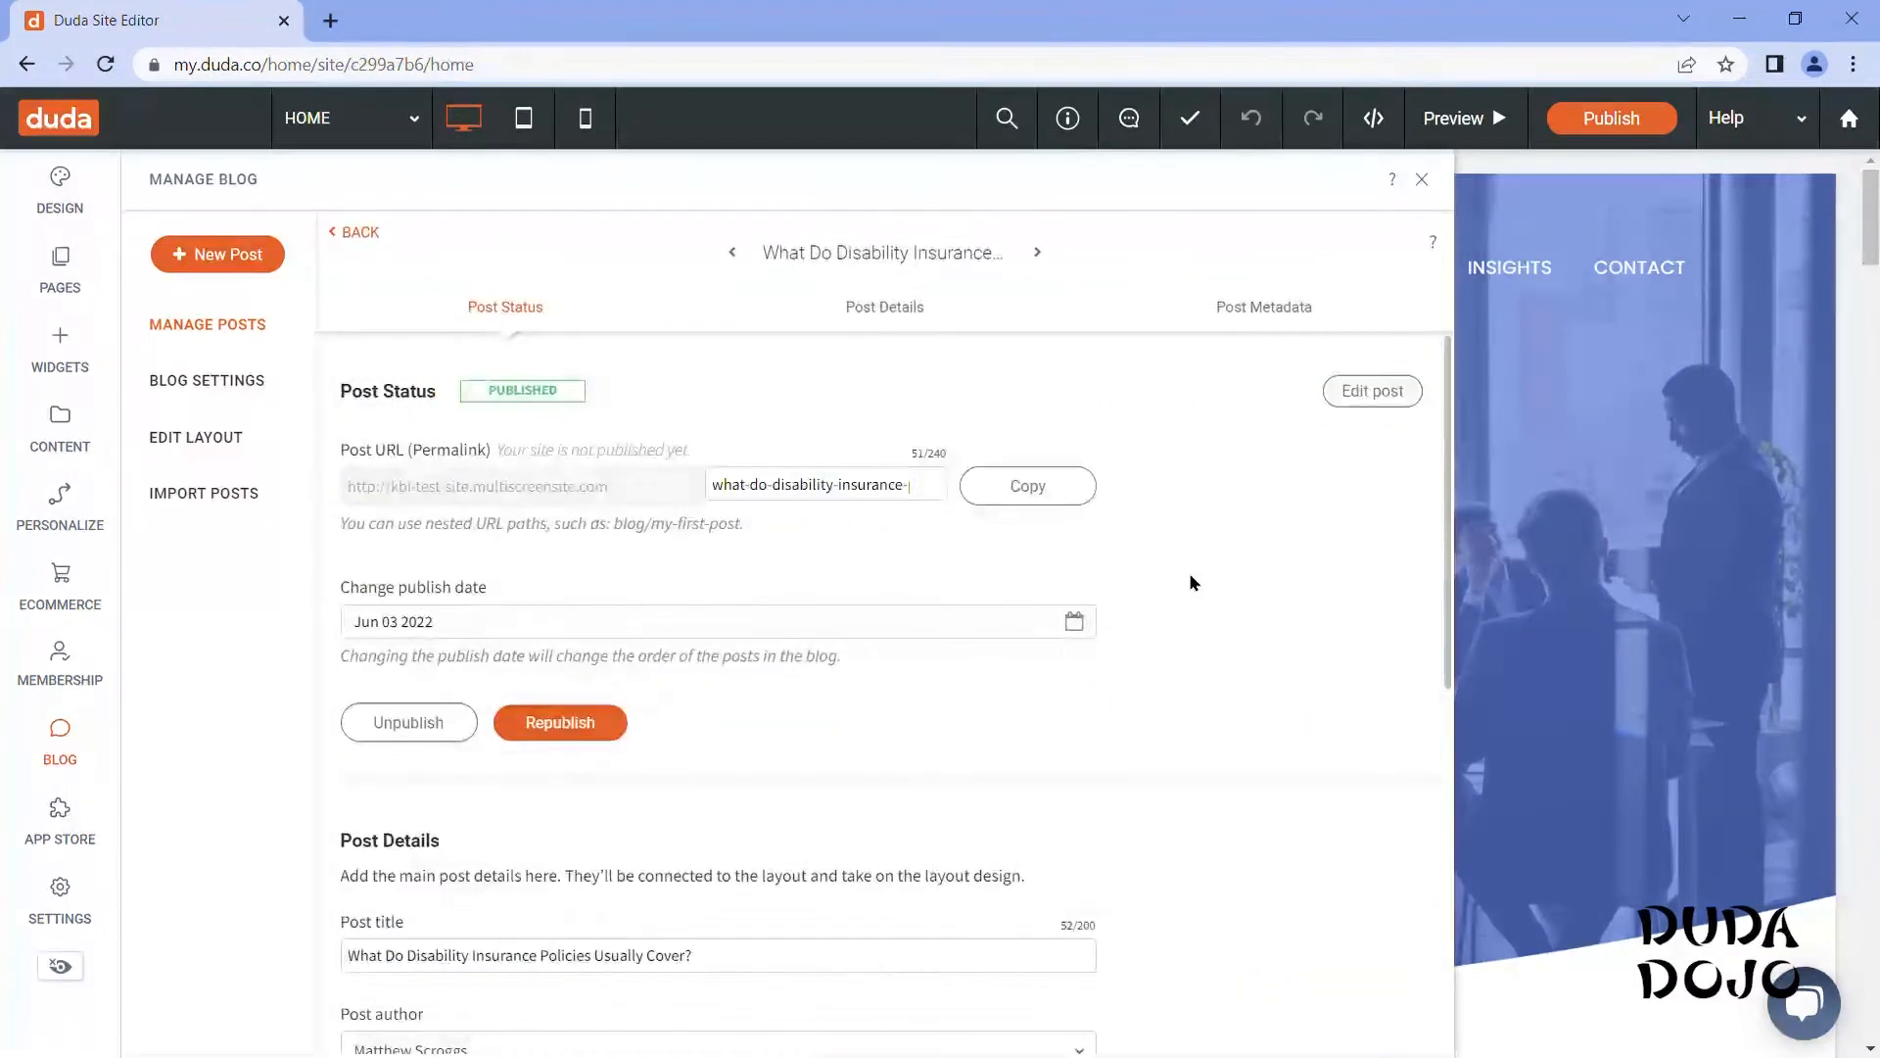
{"action": "scroll", "coordinate": [1191, 583], "scroll_direction": "down", "scroll_amount": 10}
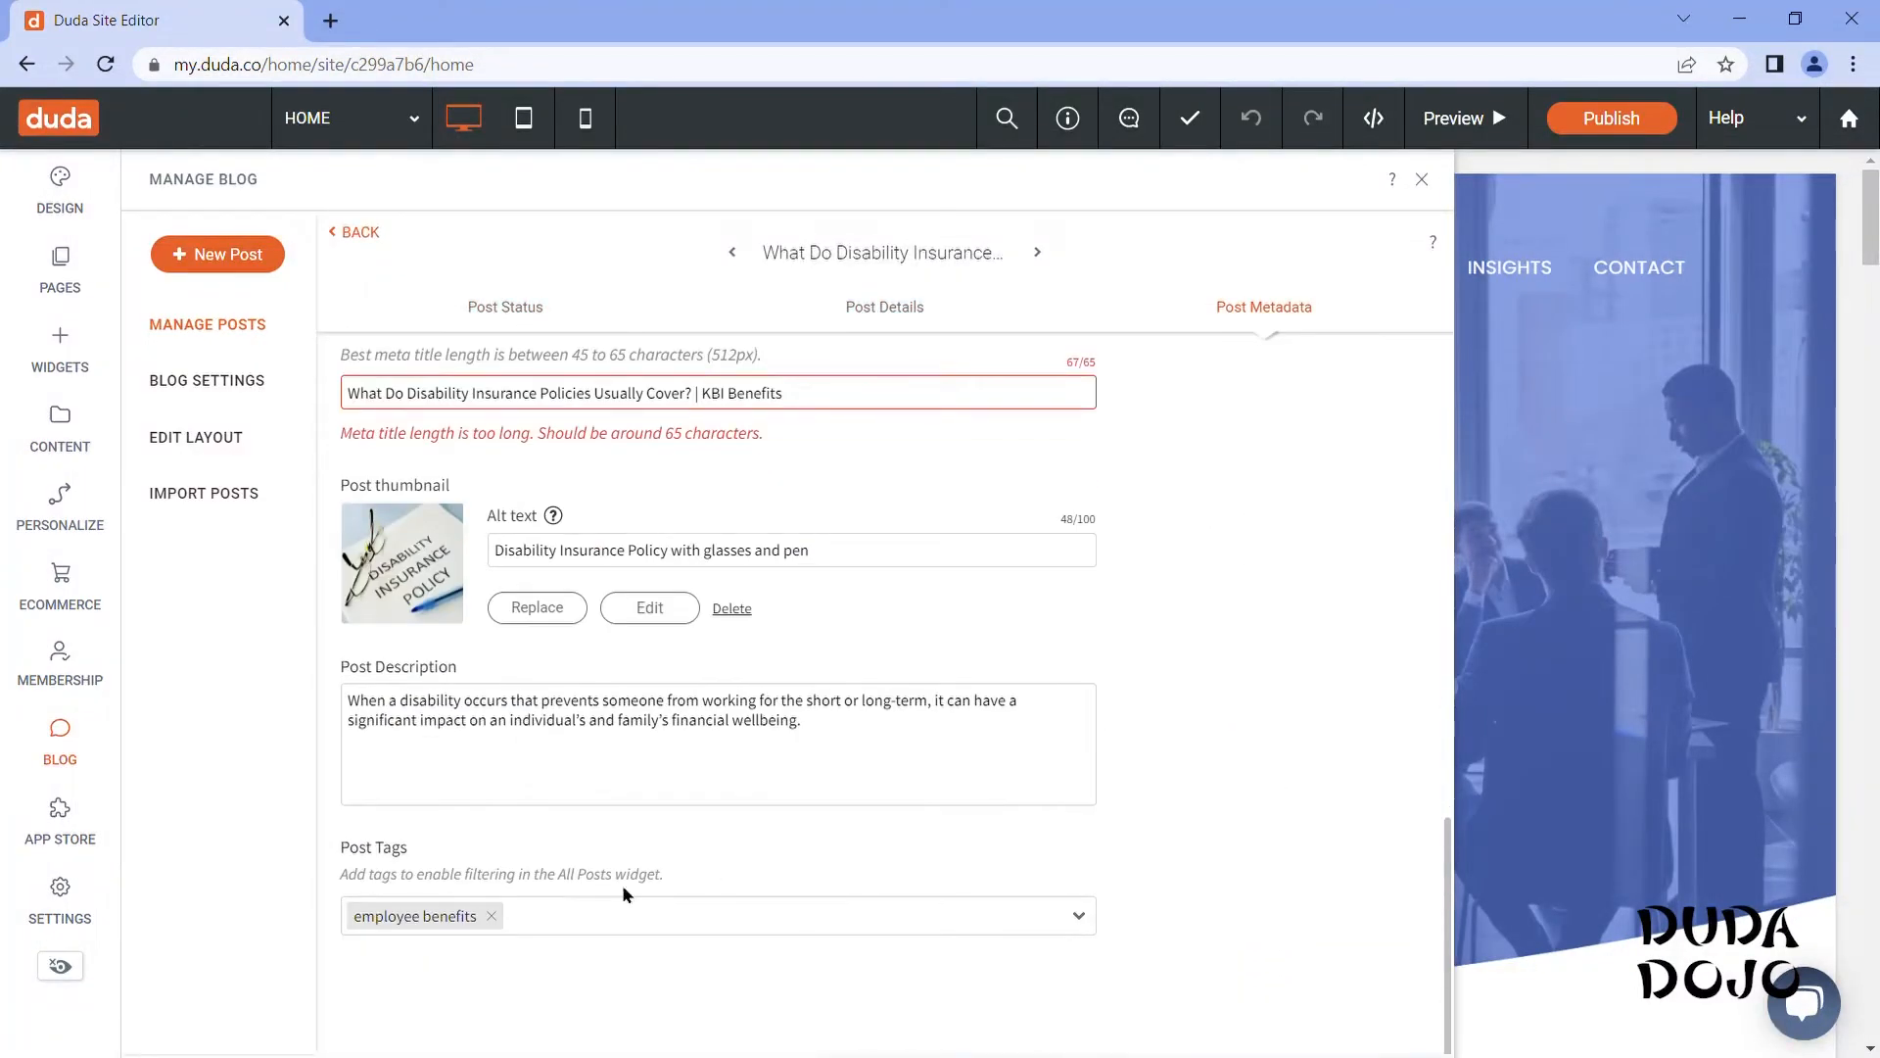
{"action": "left_click_drag", "start_coordinate": [342, 847], "coordinate": [411, 852]}
{"action": "left_click", "coordinate": [421, 843]}
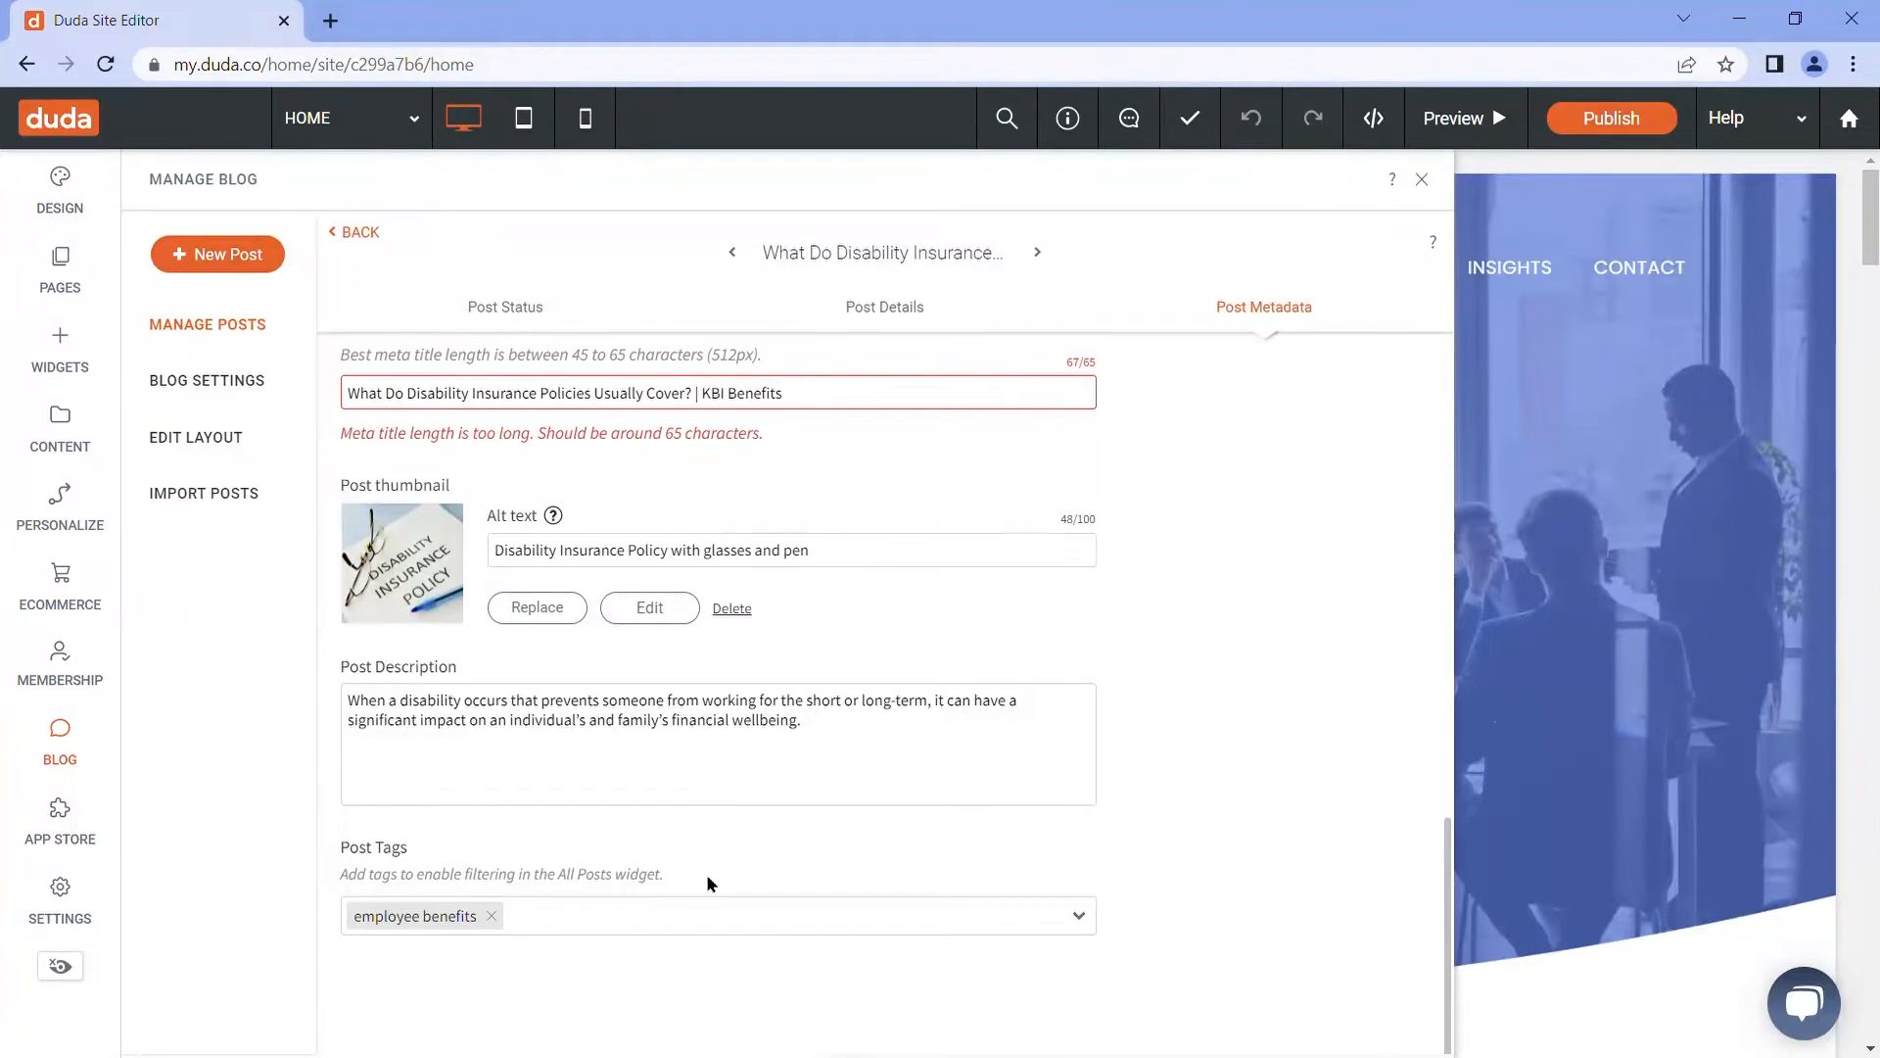
- Look through the tags available for the disability insurance post, leaving its tag selection as it is
{"action": "left_click", "coordinate": [660, 917]}
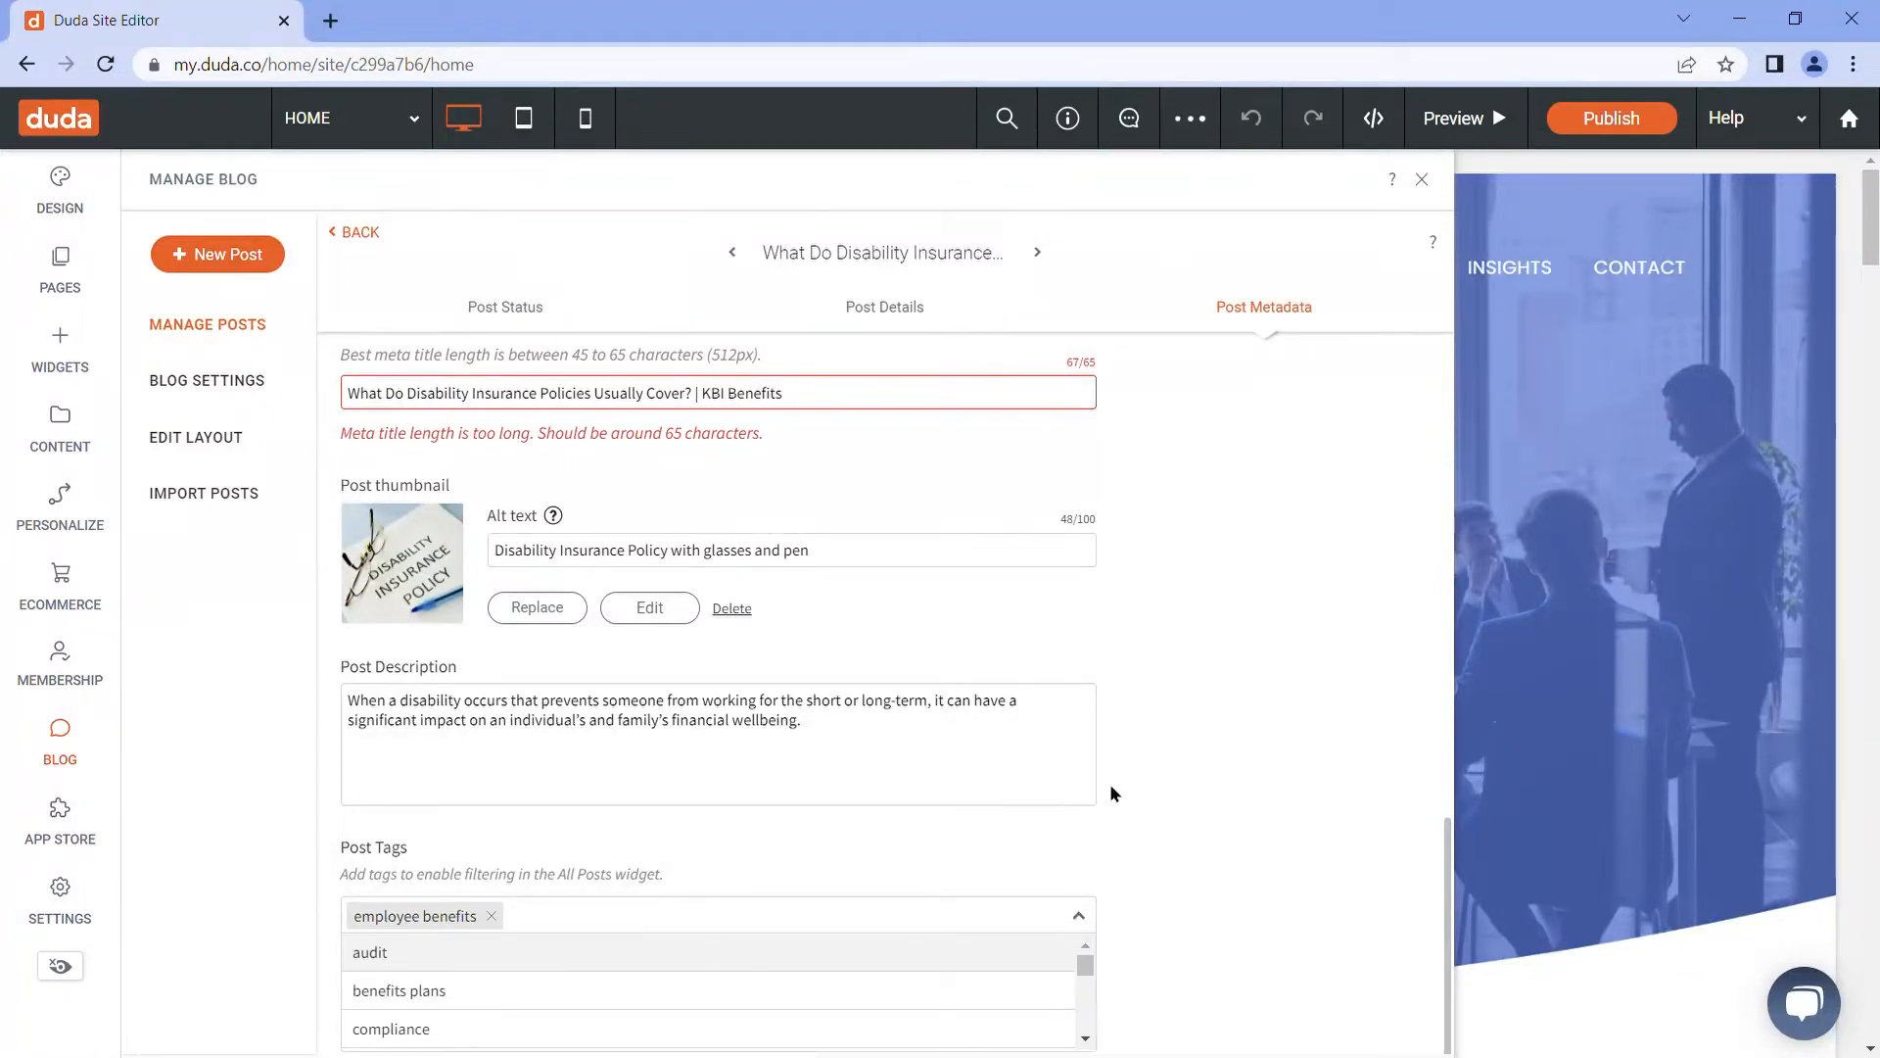
{"action": "scroll", "coordinate": [860, 984], "scroll_direction": "down", "scroll_amount": 3}
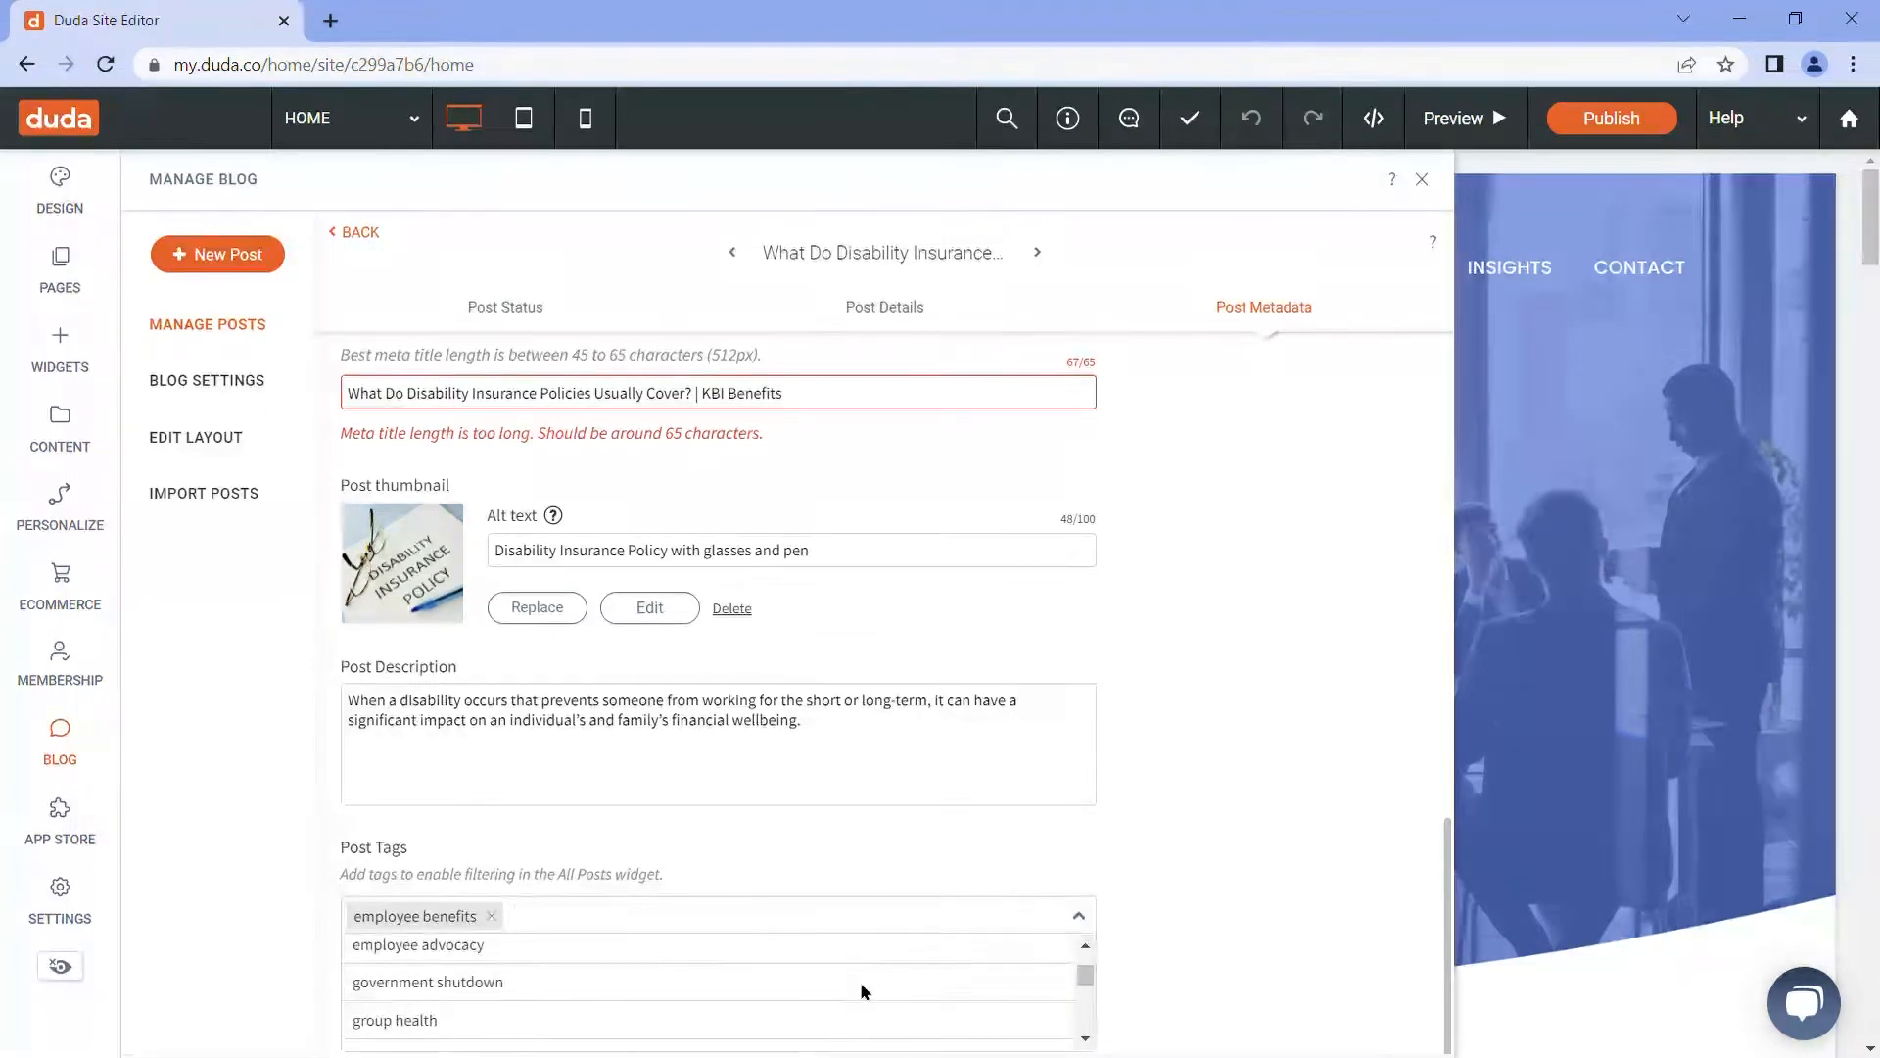
{"action": "scroll", "coordinate": [859, 981], "scroll_direction": "down", "scroll_amount": 4}
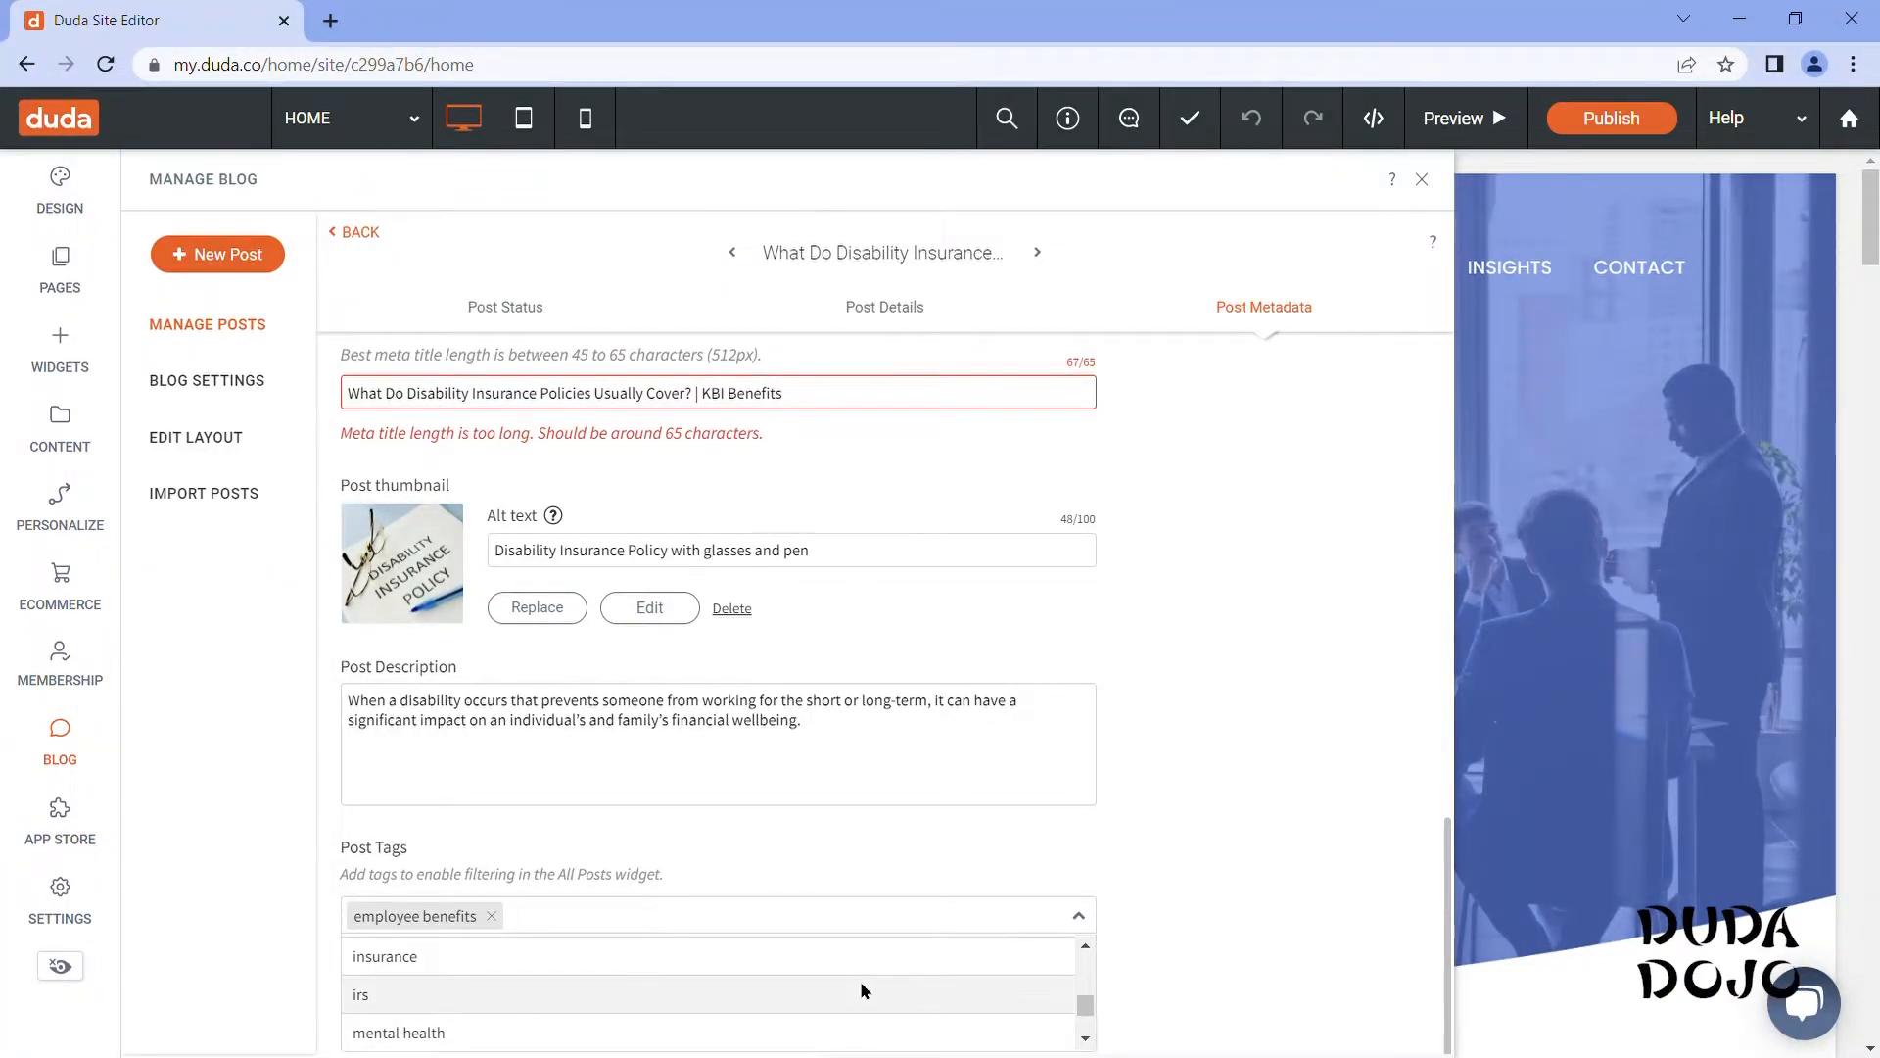
{"action": "scroll", "coordinate": [860, 989], "scroll_direction": "down", "scroll_amount": 3}
{"action": "scroll", "coordinate": [859, 974], "scroll_direction": "up", "scroll_amount": 10}
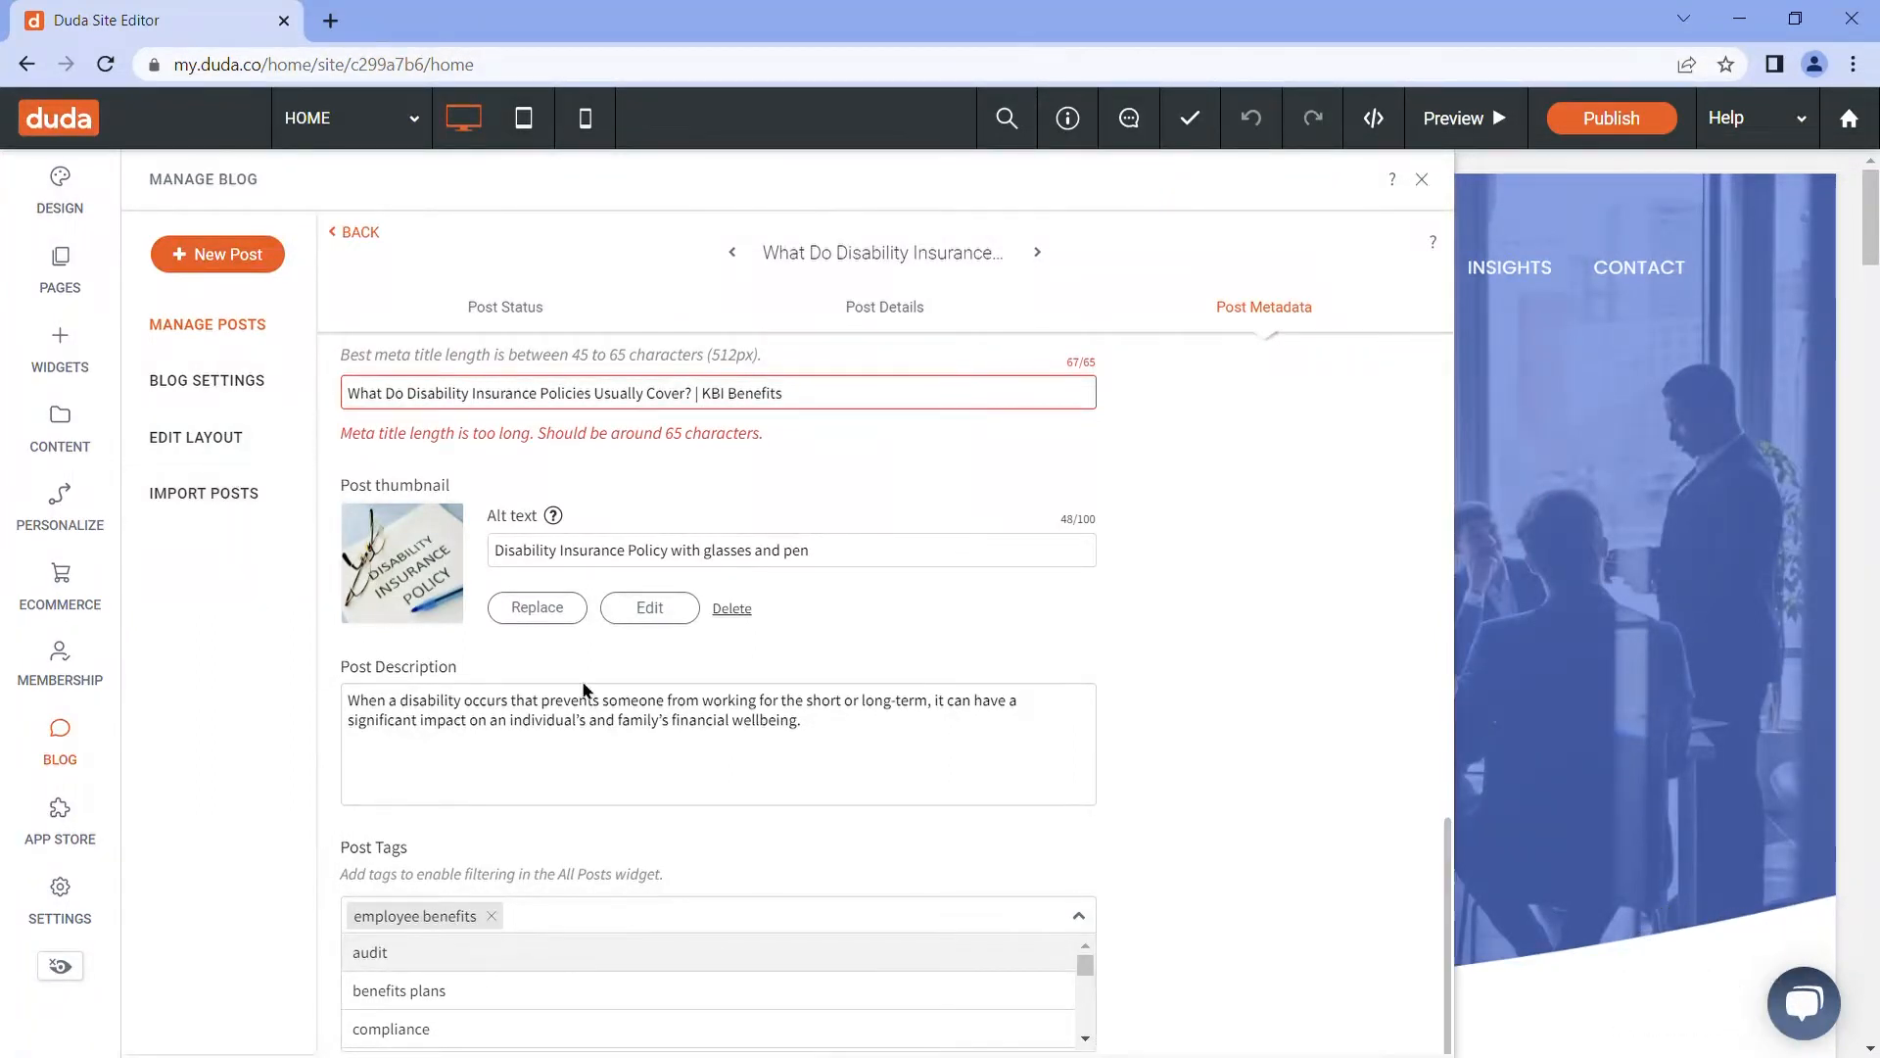
{"action": "scroll", "coordinate": [1240, 676], "scroll_direction": "up", "scroll_amount": 15}
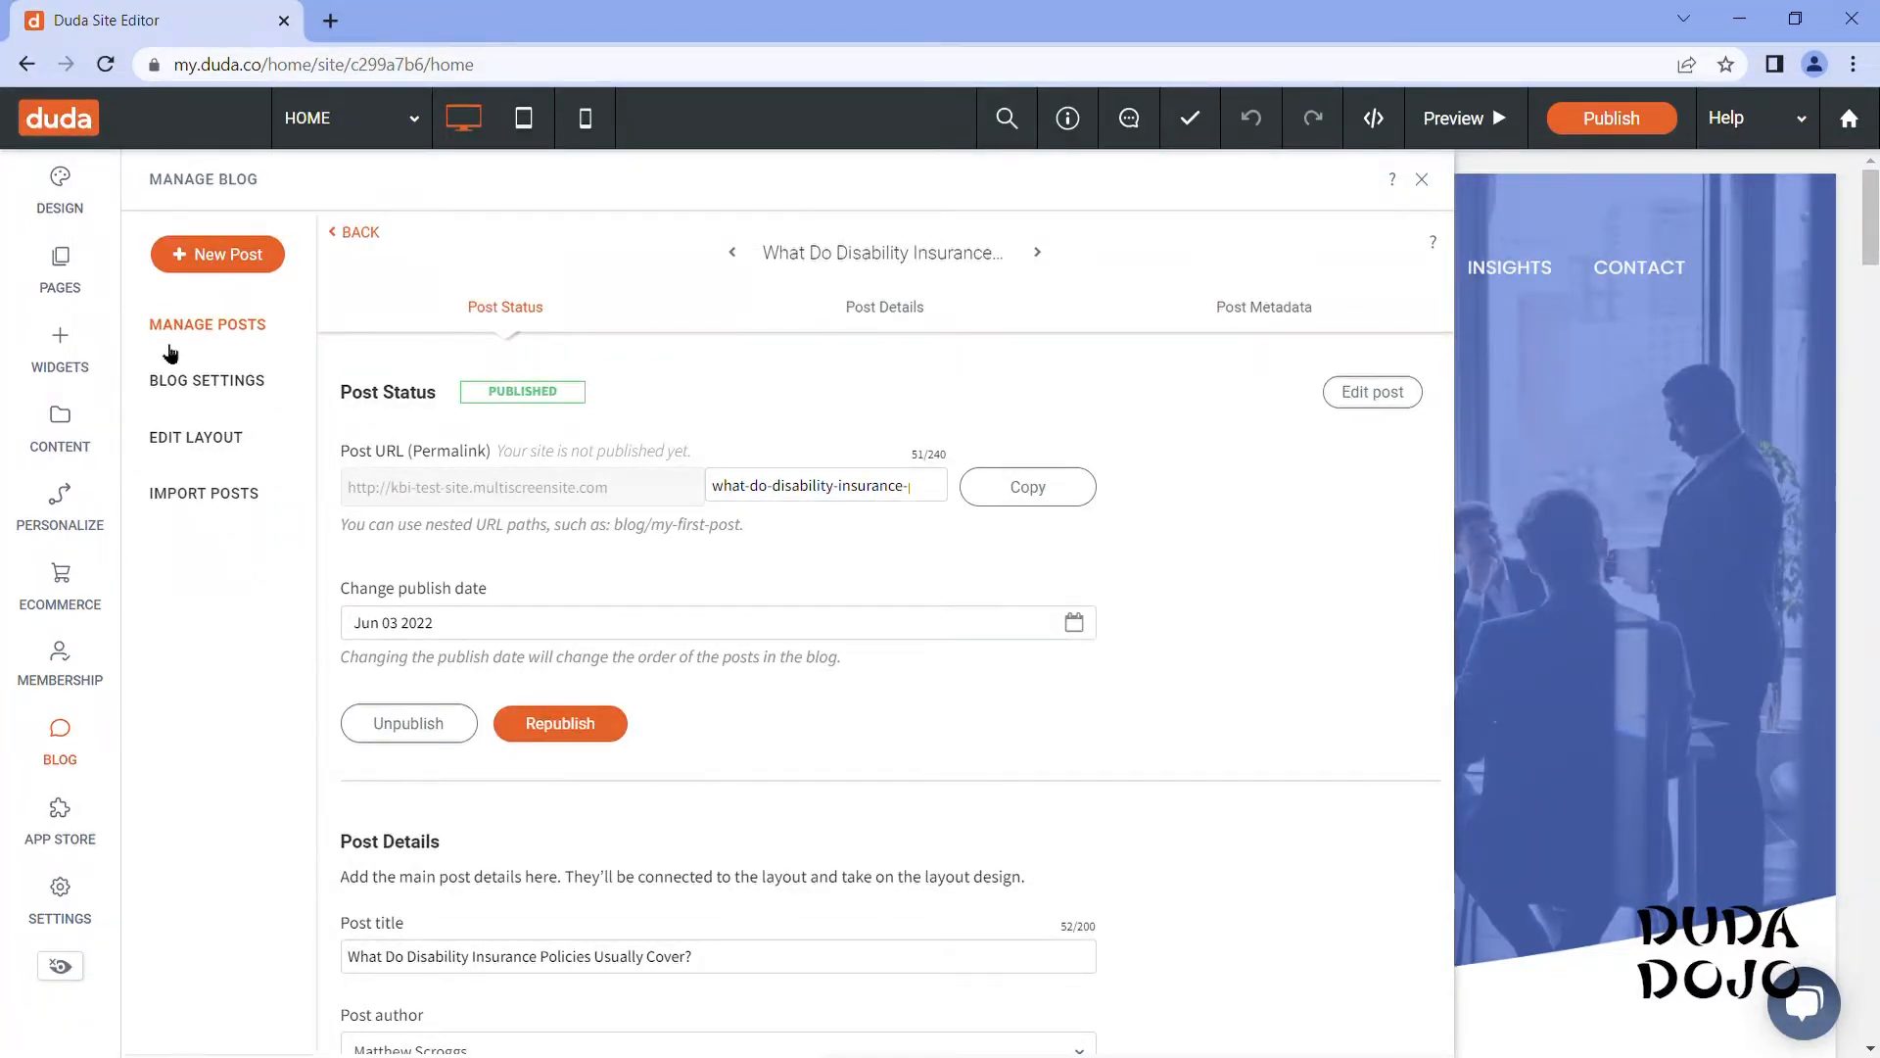
- Open the Employee Benefits page under Insights for editing and close the page list
{"action": "left_click", "coordinate": [65, 256]}
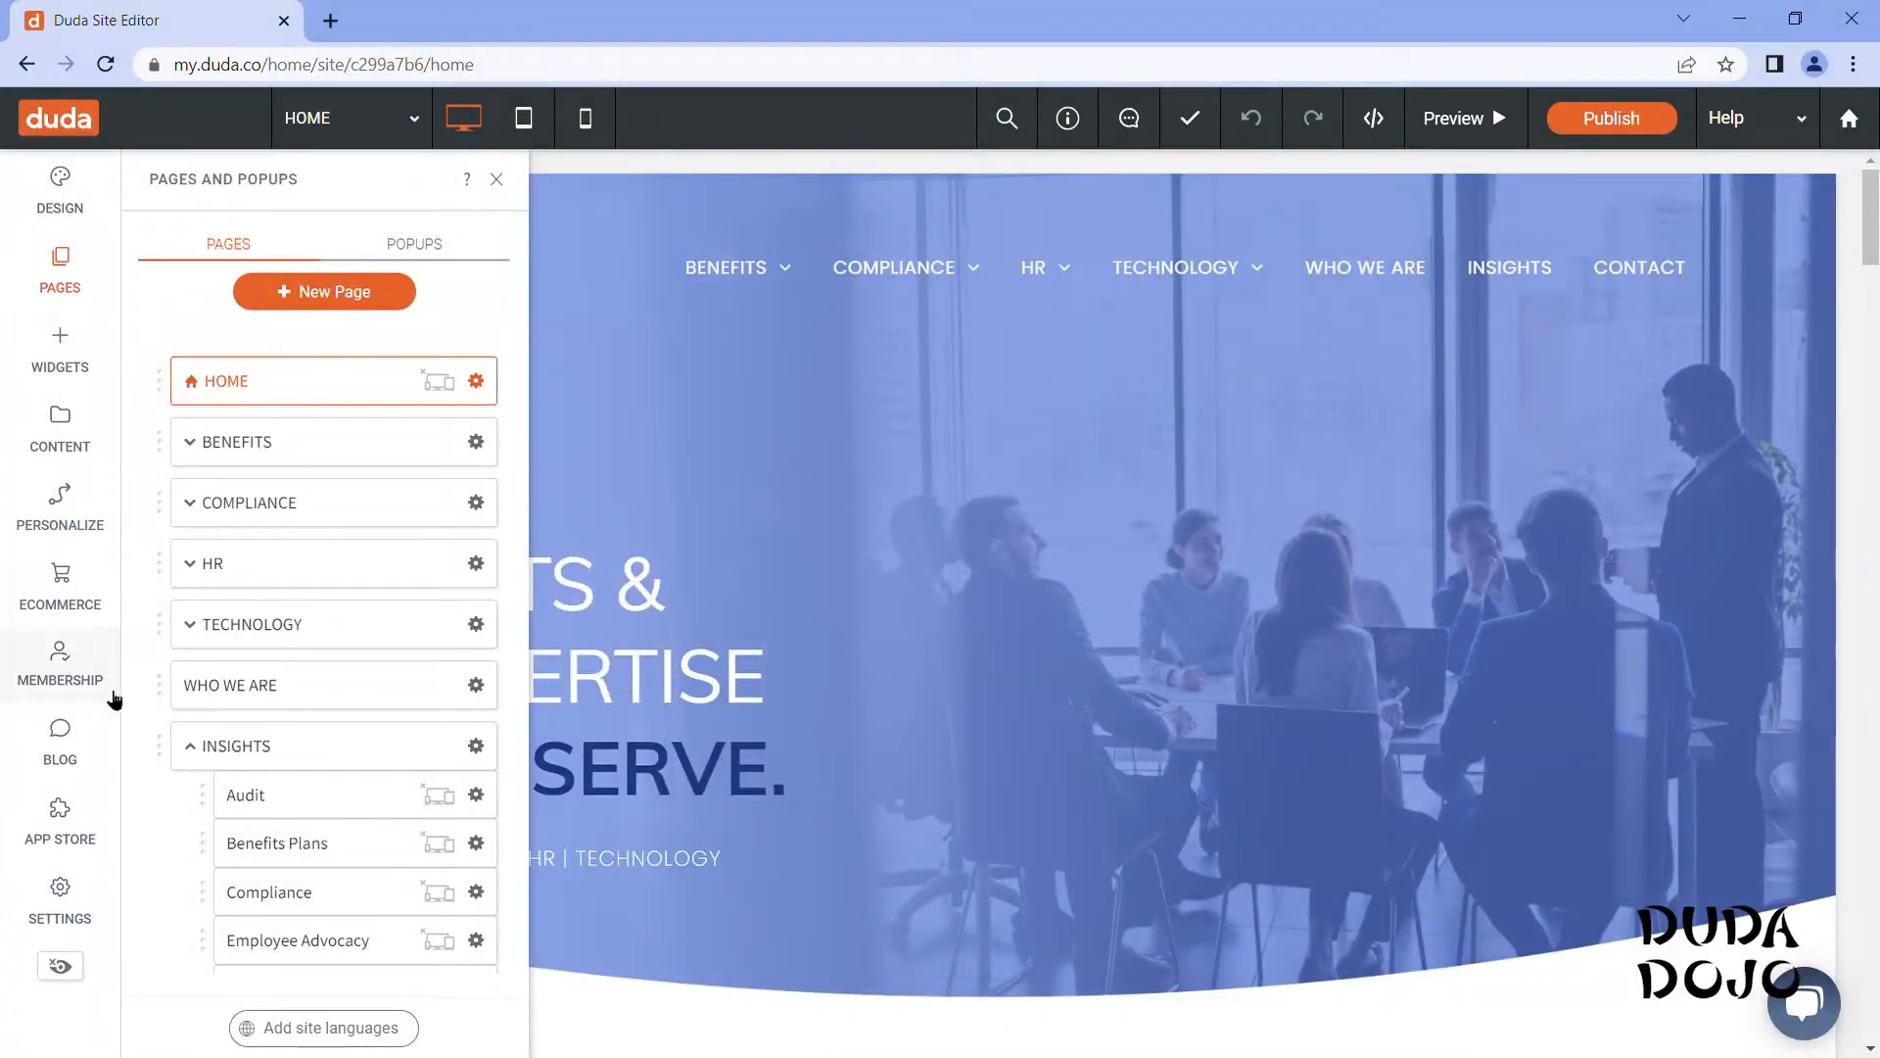
{"action": "scroll", "coordinate": [293, 764], "scroll_direction": "down", "scroll_amount": 5}
{"action": "scroll", "coordinate": [323, 658], "scroll_direction": "up", "scroll_amount": 1}
{"action": "scroll", "coordinate": [323, 658], "scroll_direction": "up", "scroll_amount": 2}
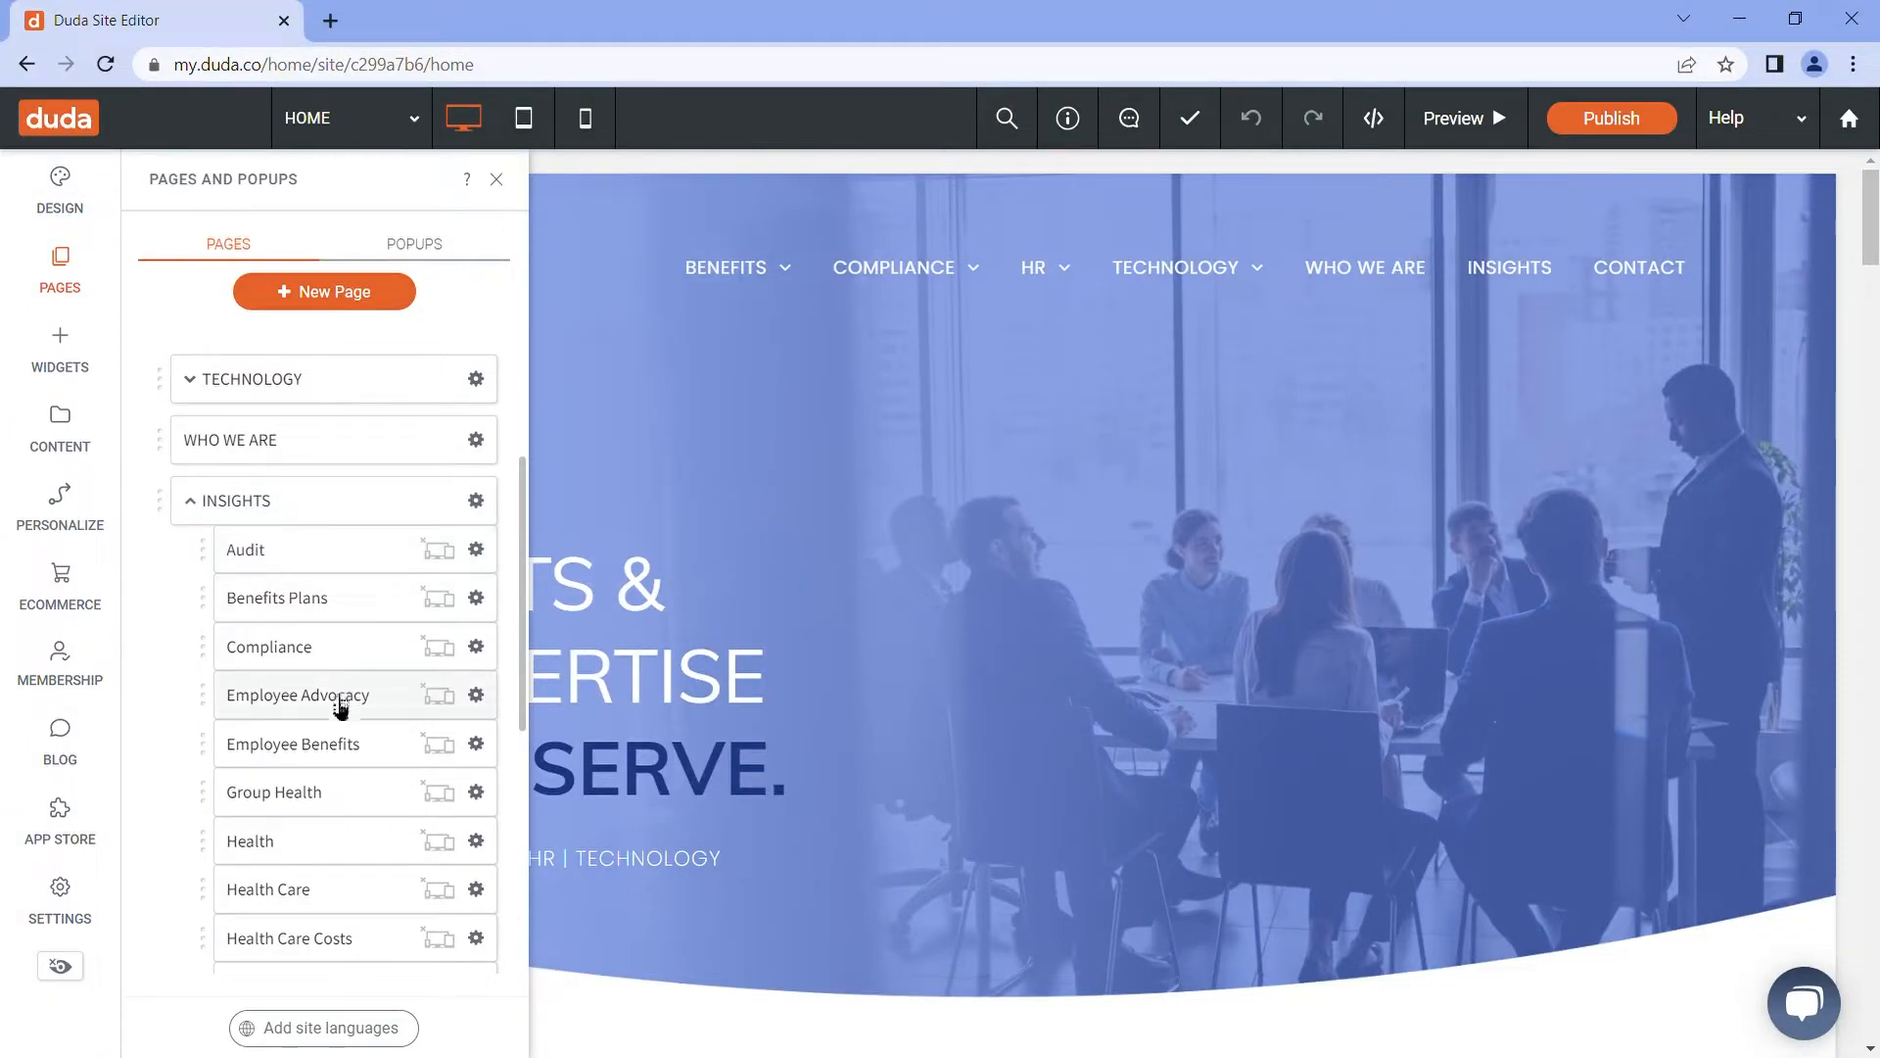
{"action": "left_click", "coordinate": [378, 746]}
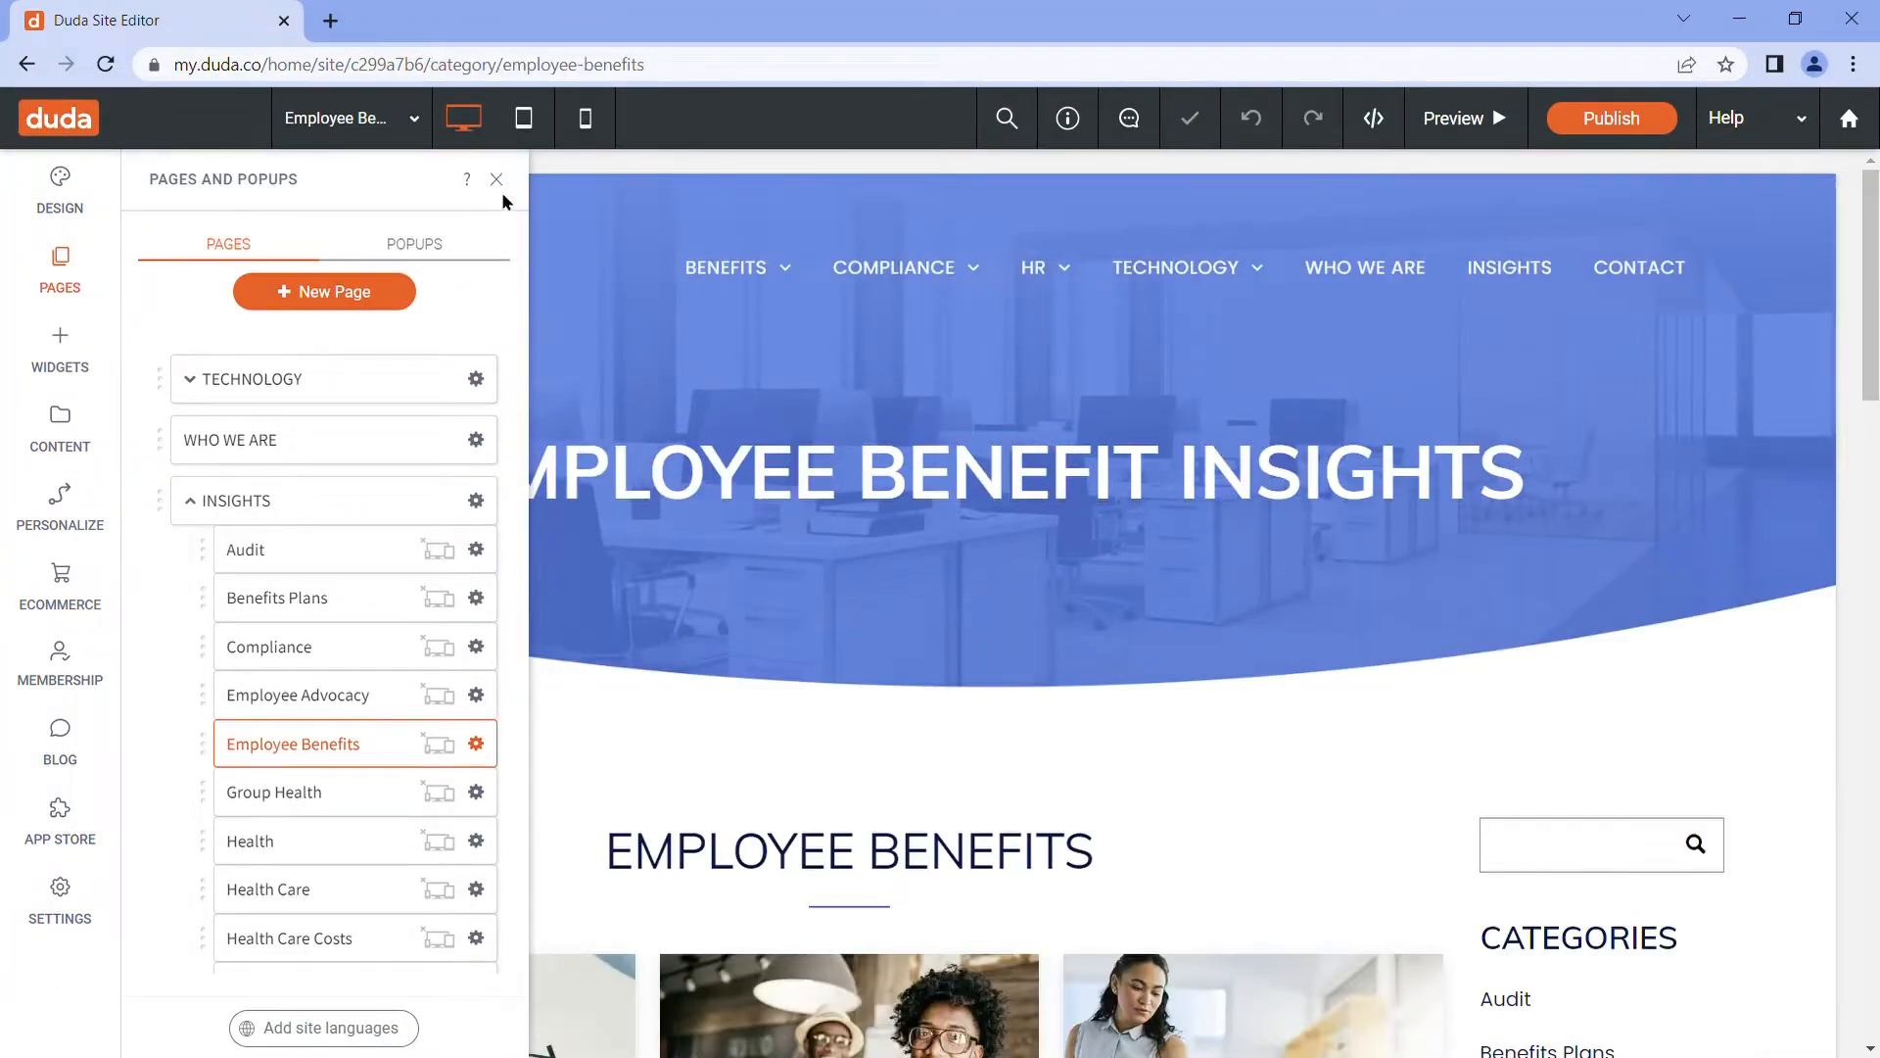
{"action": "left_click", "coordinate": [497, 180]}
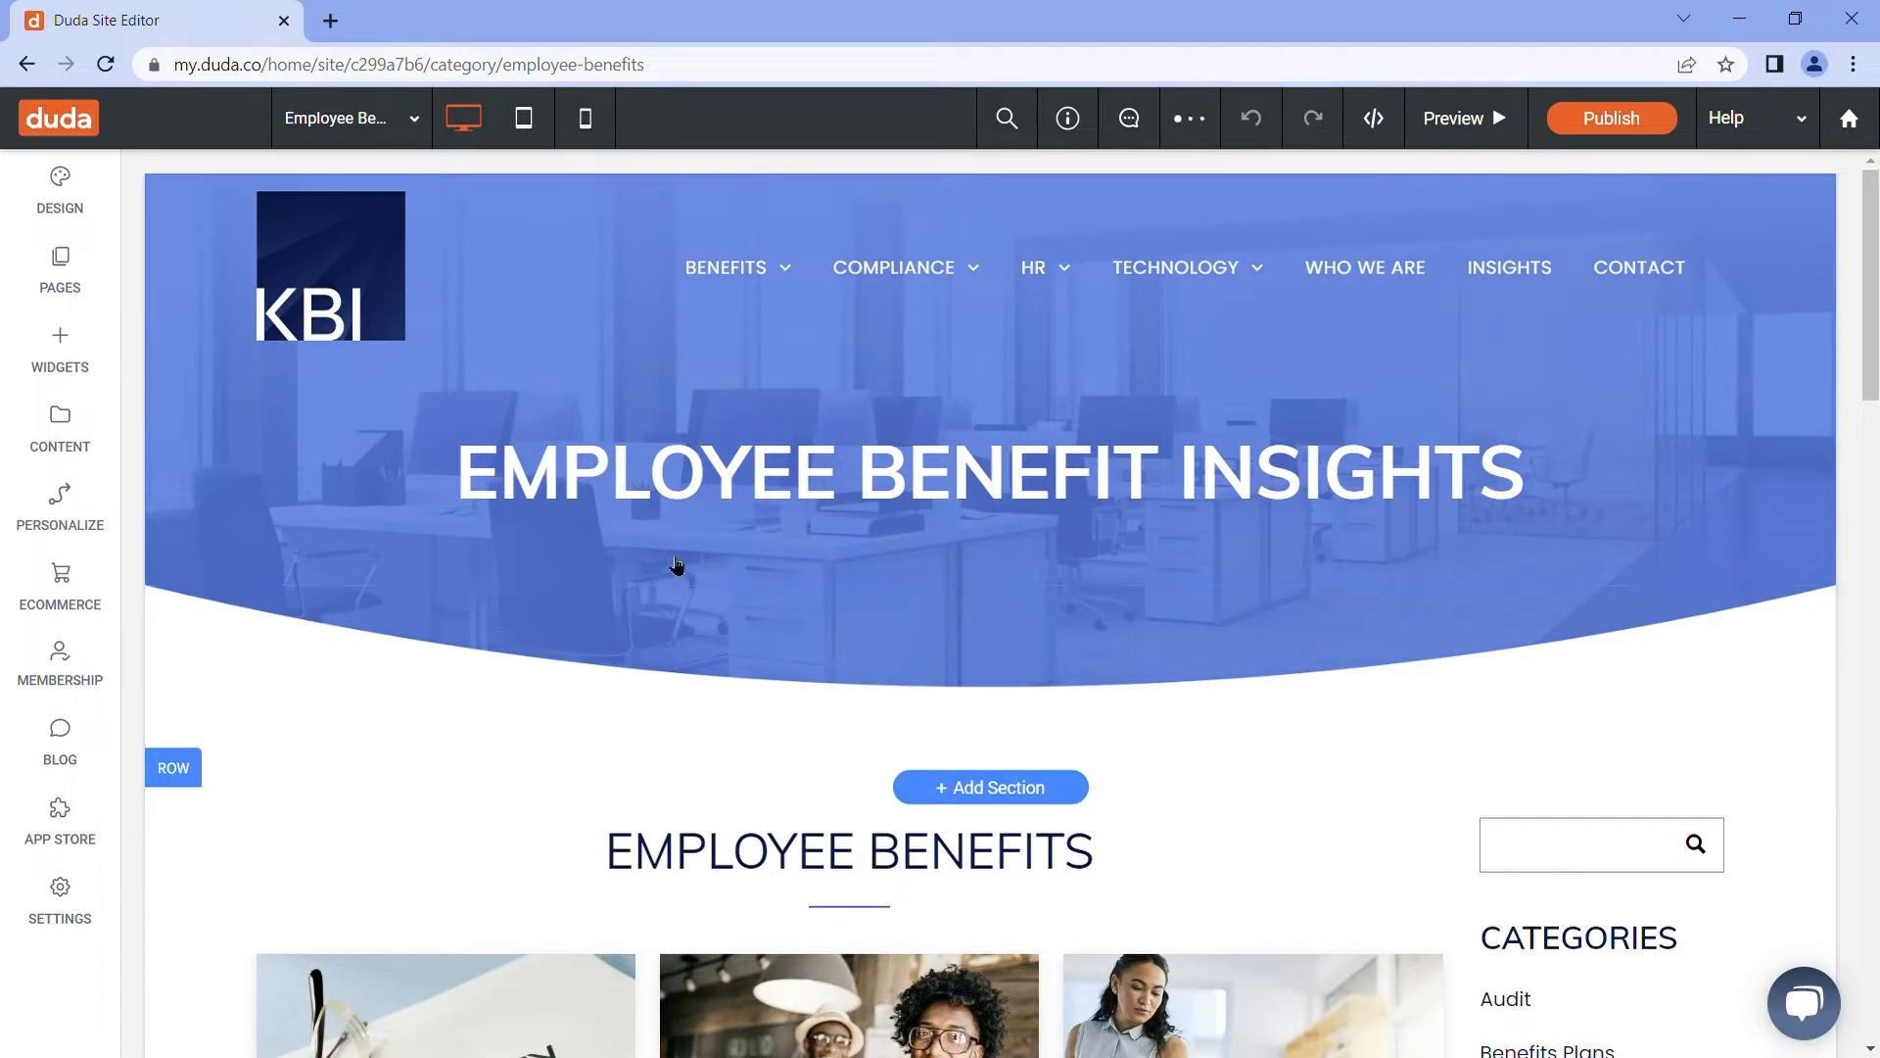
- Examine the Employee Benefits page's heading, its blog post grid and the list of category links beside it
{"action": "scroll", "coordinate": [1214, 499], "scroll_direction": "down", "scroll_amount": 1}
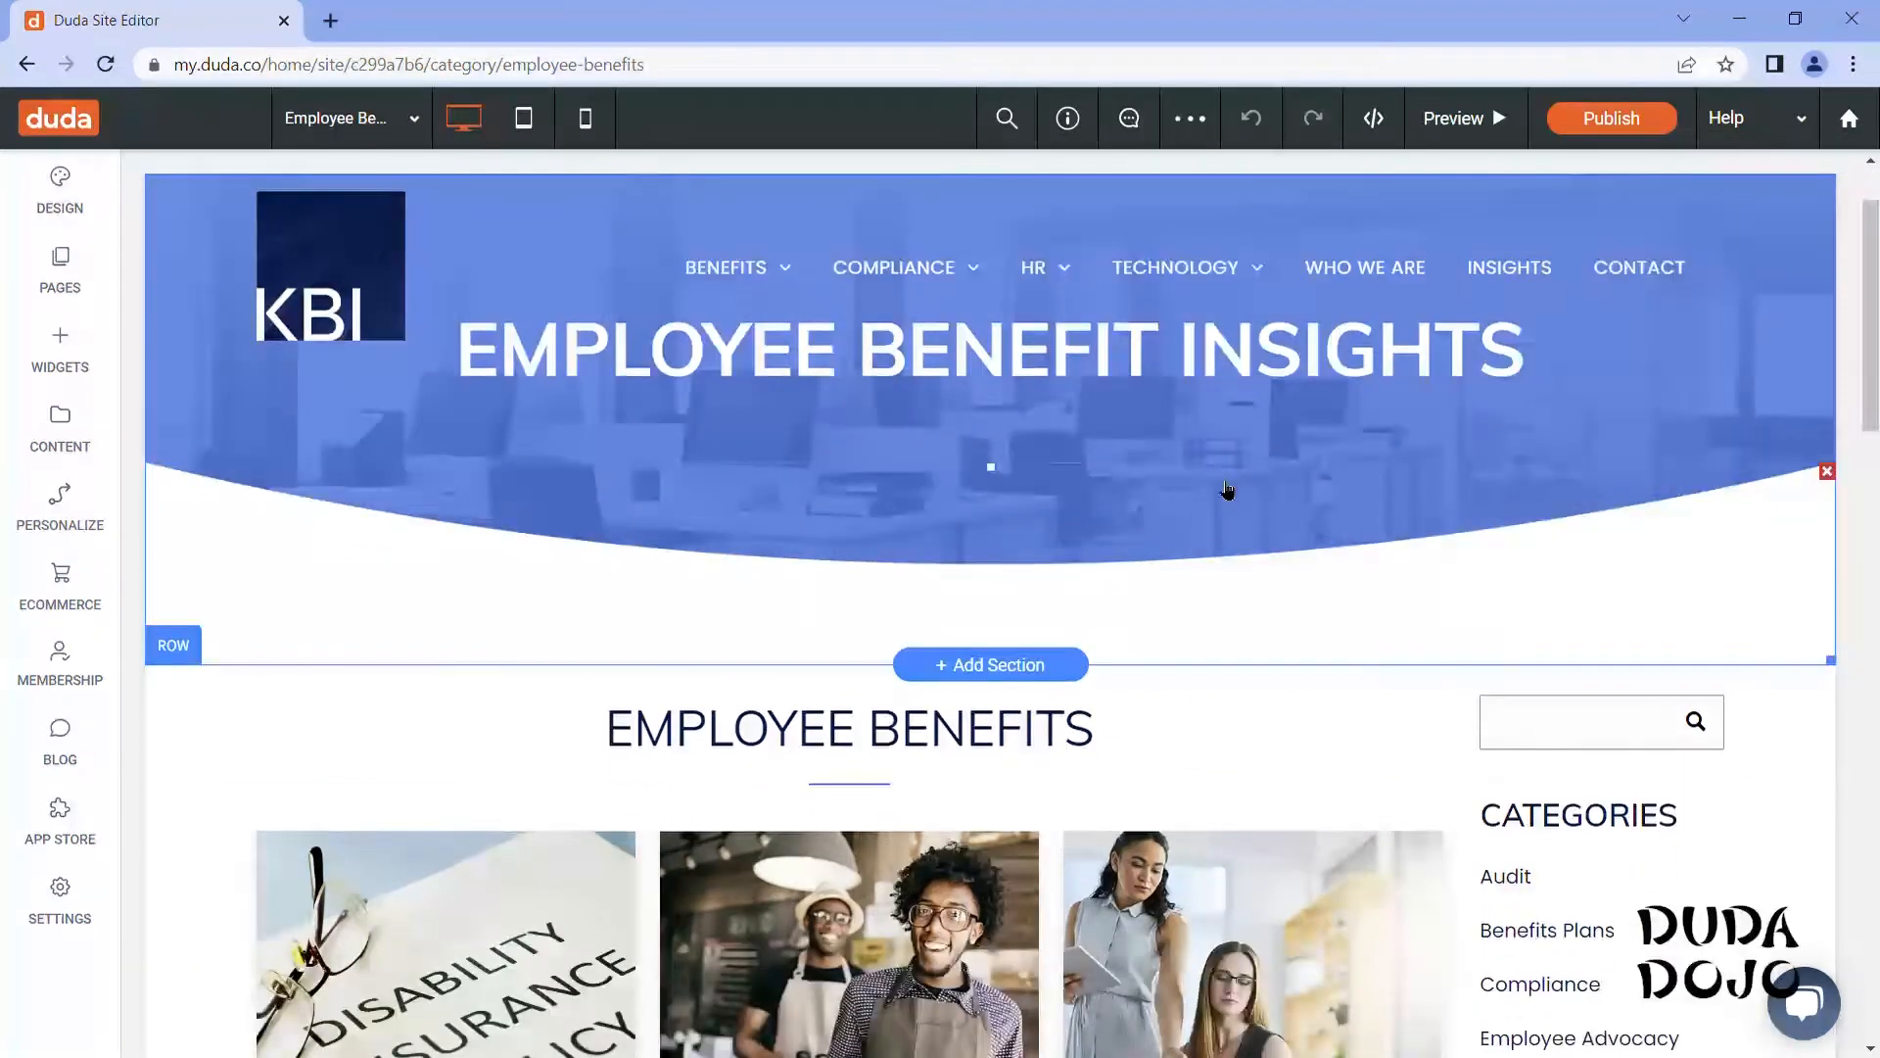
{"action": "scroll", "coordinate": [1033, 445], "scroll_direction": "down", "scroll_amount": 1}
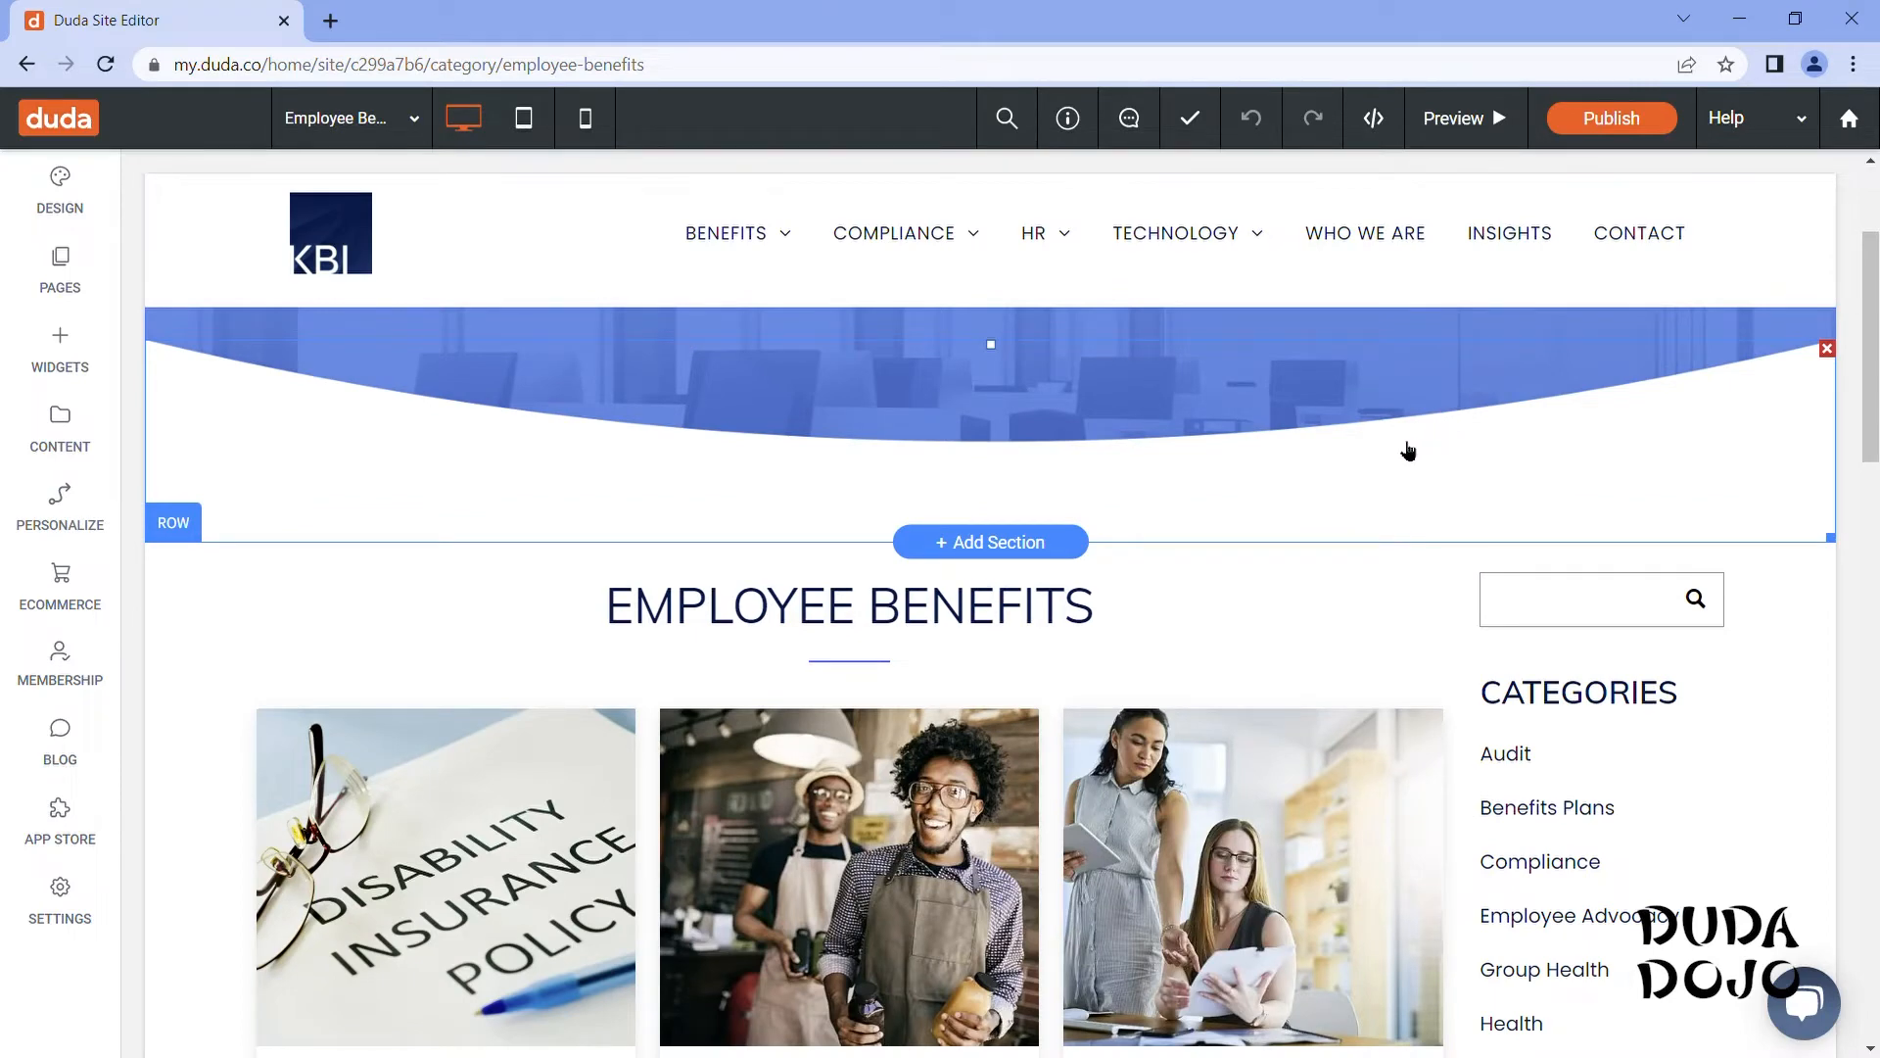
{"action": "scroll", "coordinate": [1407, 451], "scroll_direction": "up", "scroll_amount": 2}
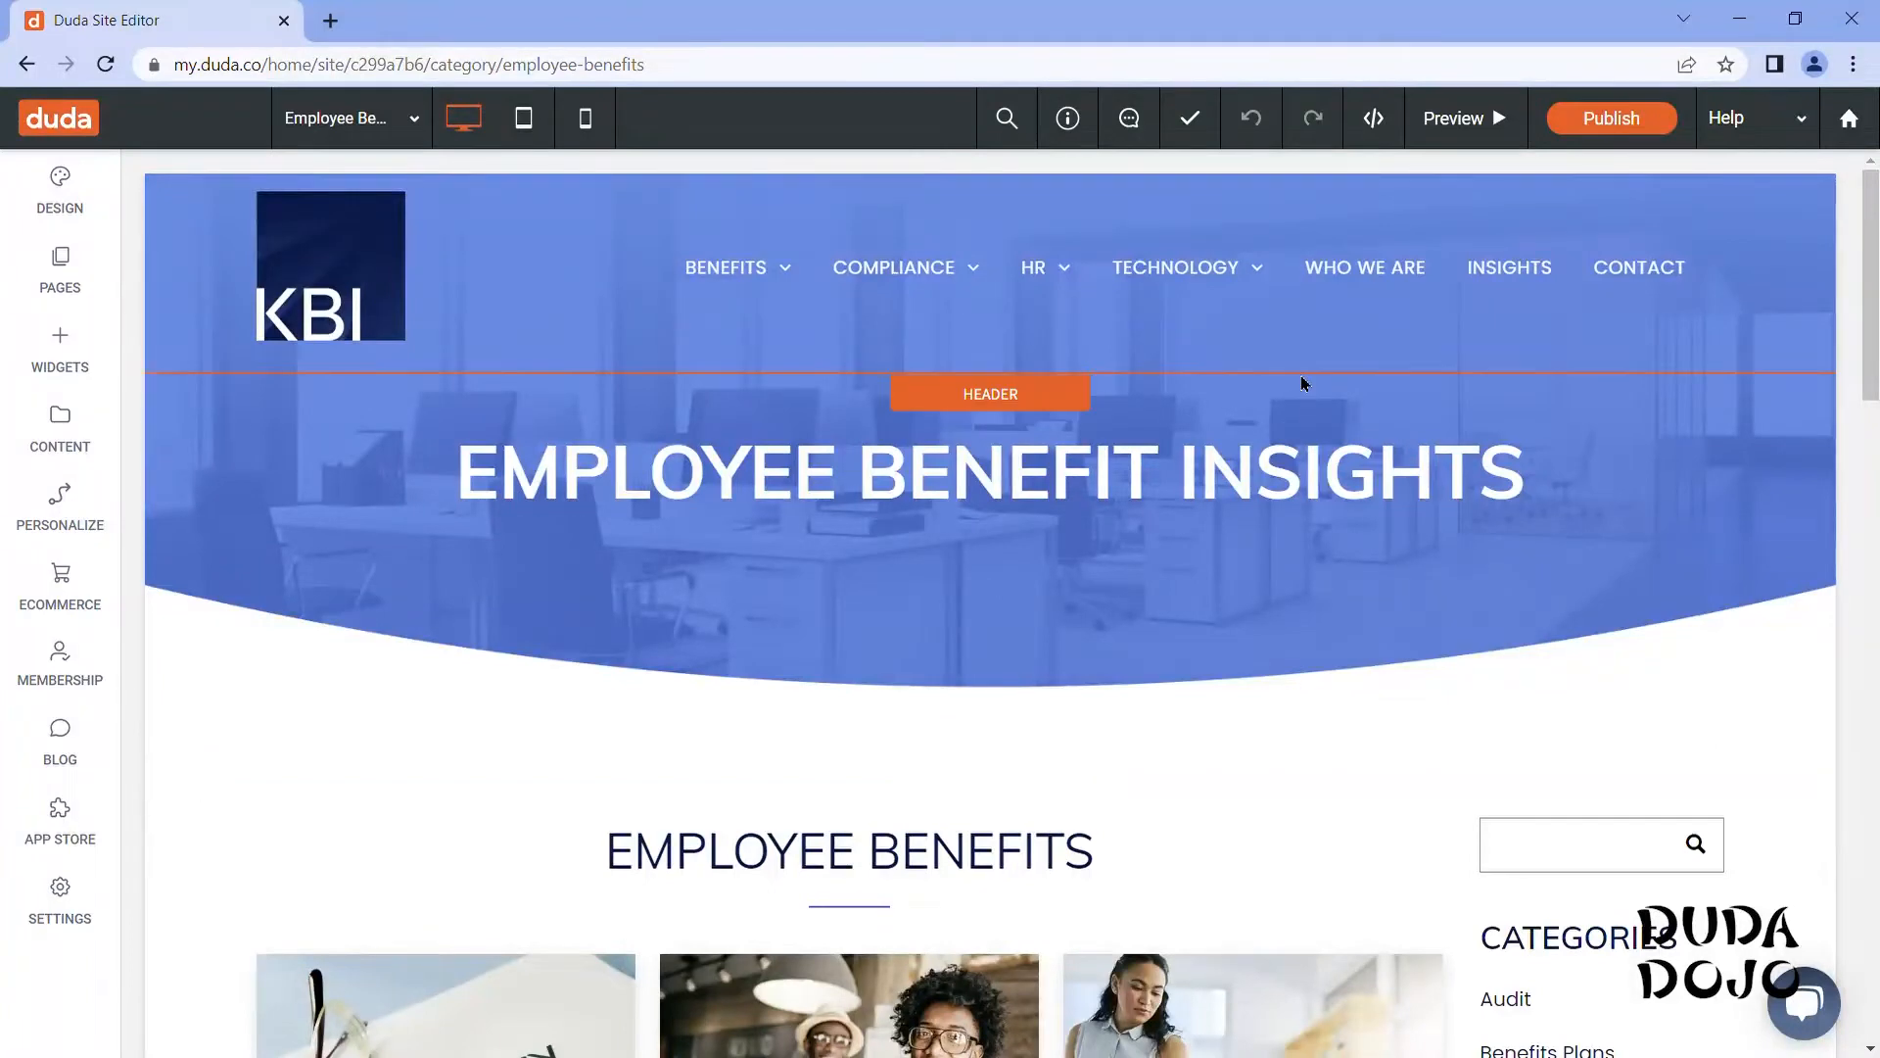
{"action": "scroll", "coordinate": [1301, 377], "scroll_direction": "down", "scroll_amount": 1}
{"action": "left_click", "coordinate": [803, 730]}
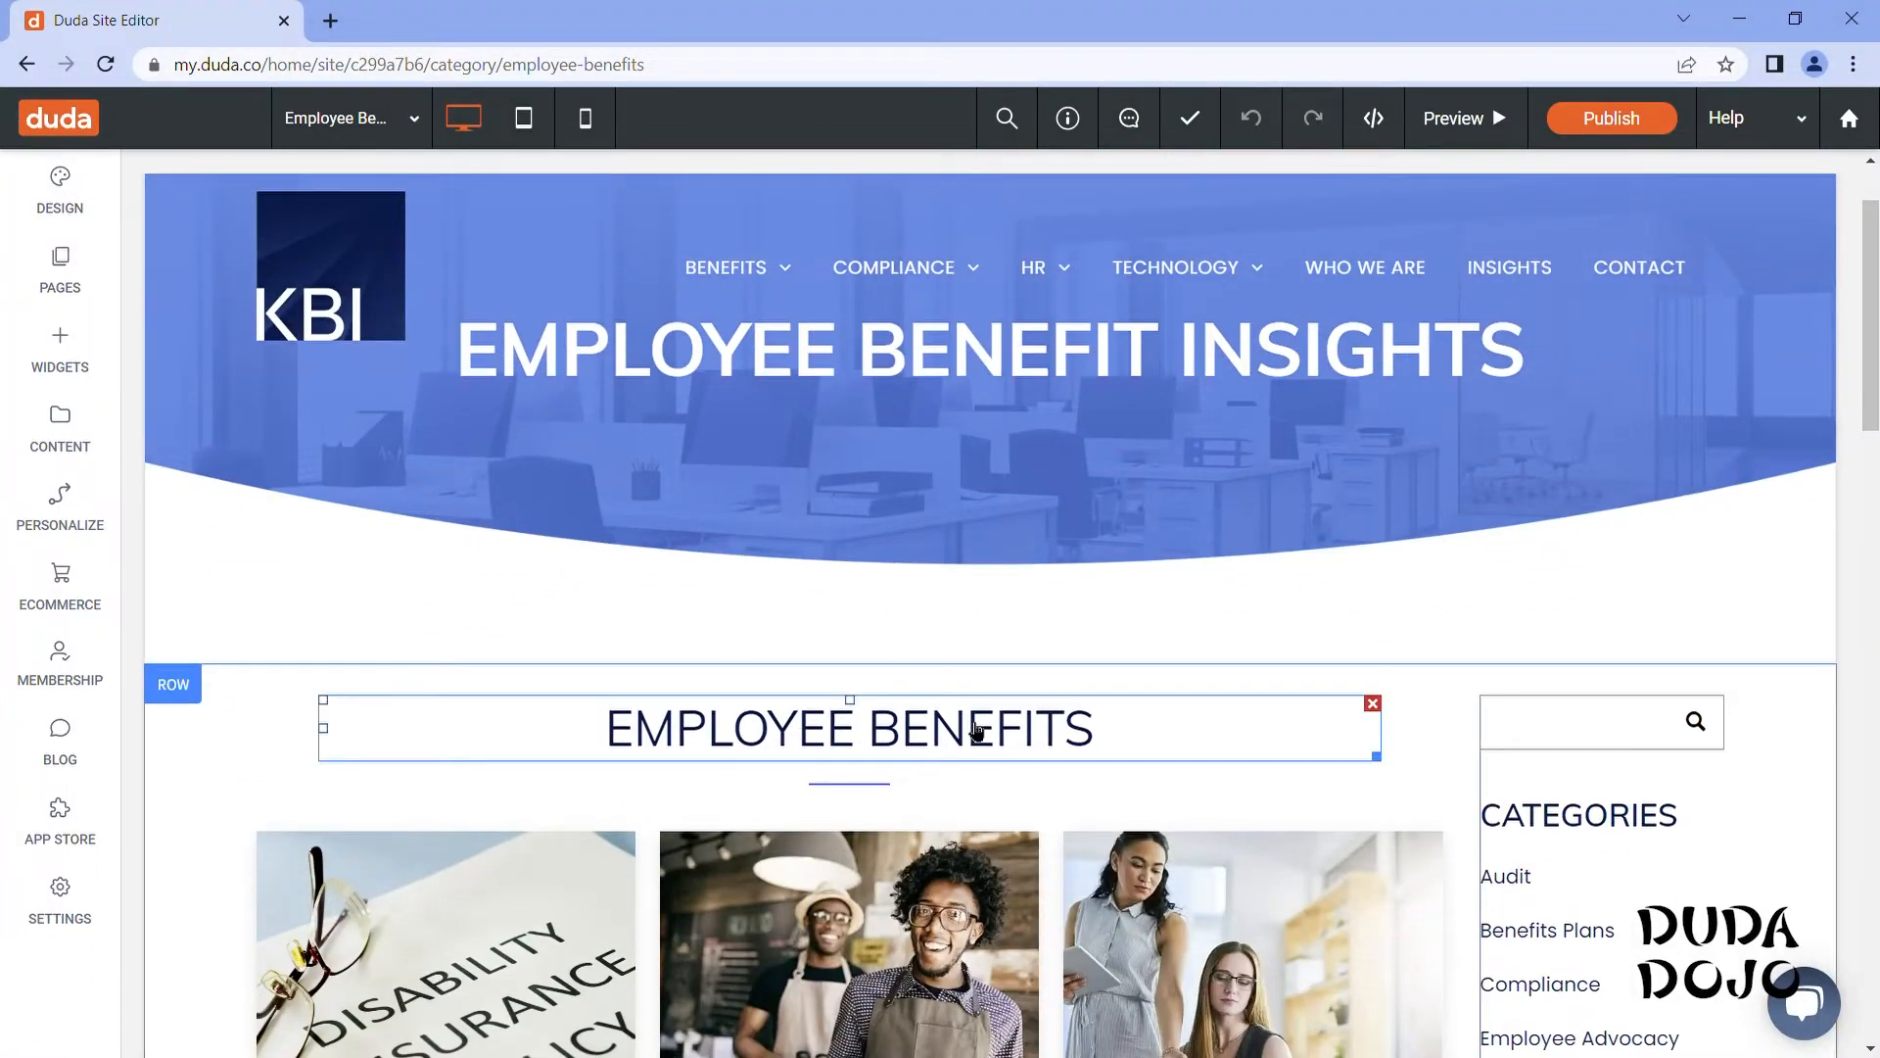
{"action": "scroll", "coordinate": [977, 730], "scroll_direction": "down", "scroll_amount": 2}
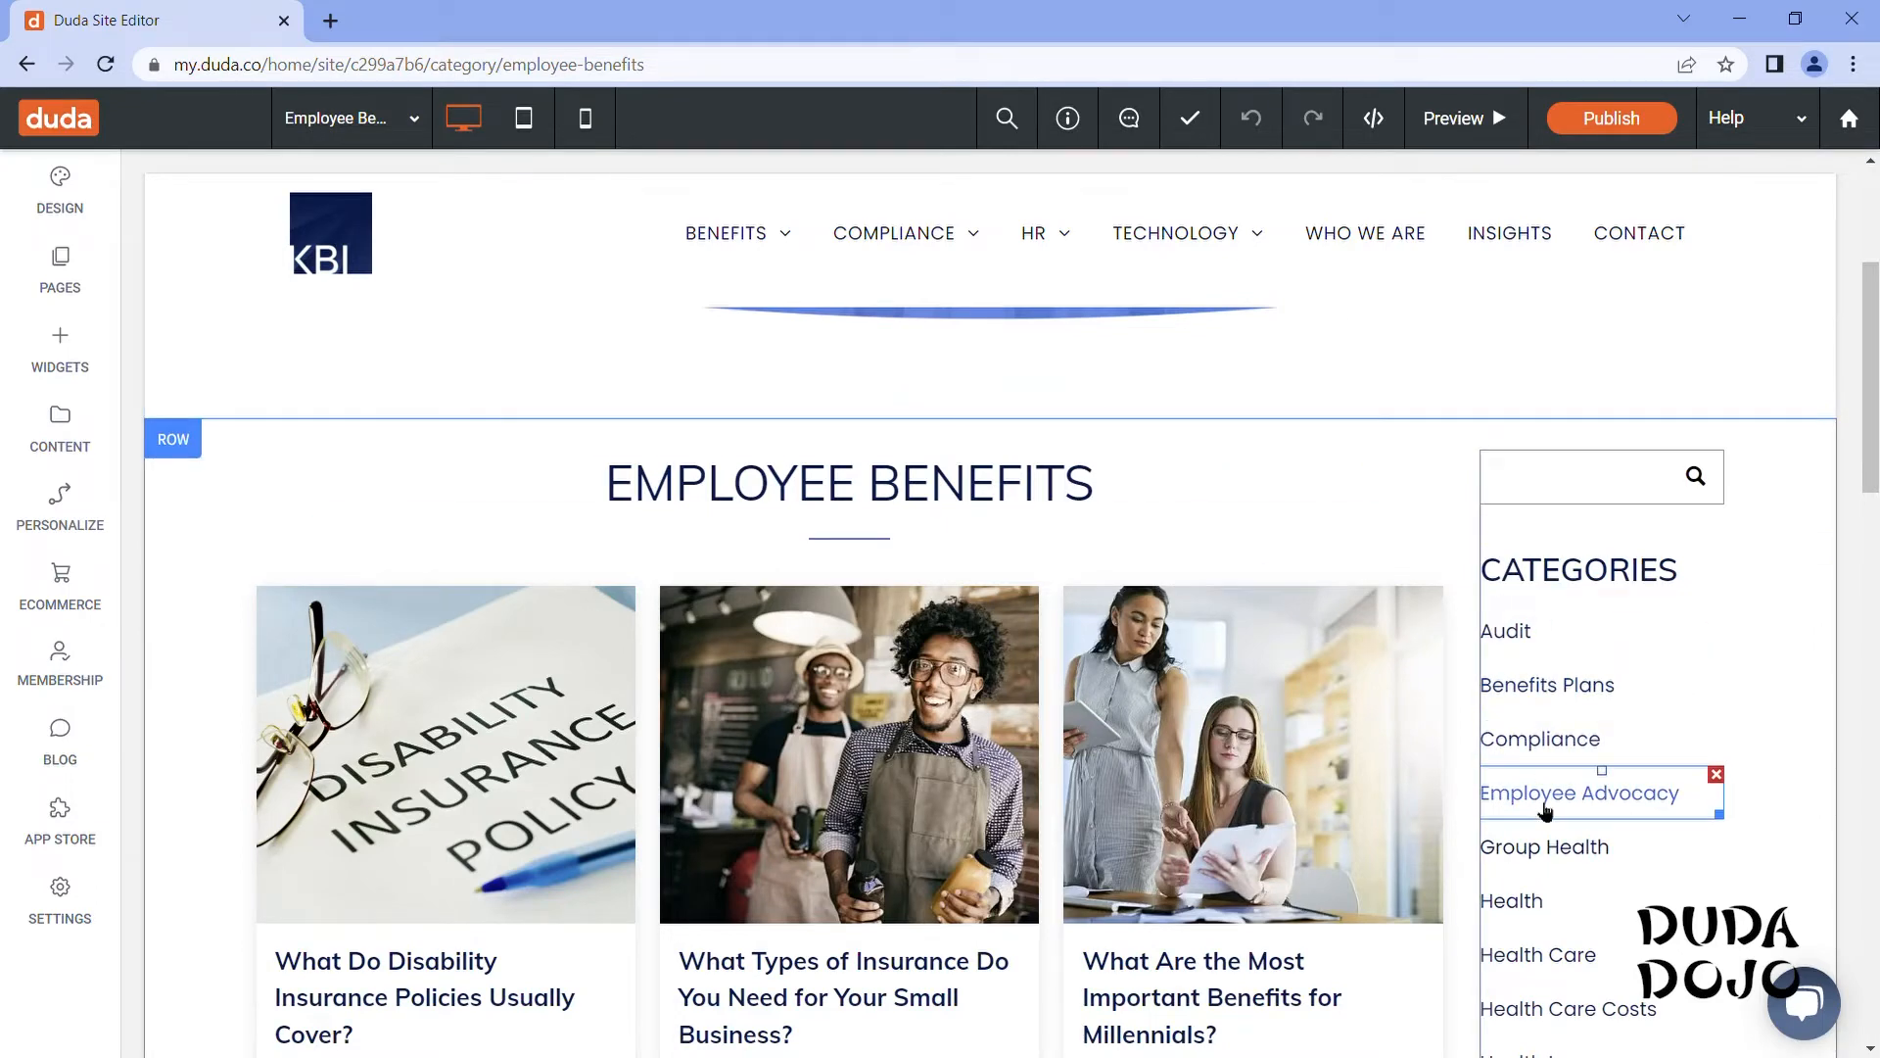
{"action": "scroll", "coordinate": [1544, 819], "scroll_direction": "down", "scroll_amount": 4}
{"action": "scroll", "coordinate": [1544, 819], "scroll_direction": "down", "scroll_amount": 1}
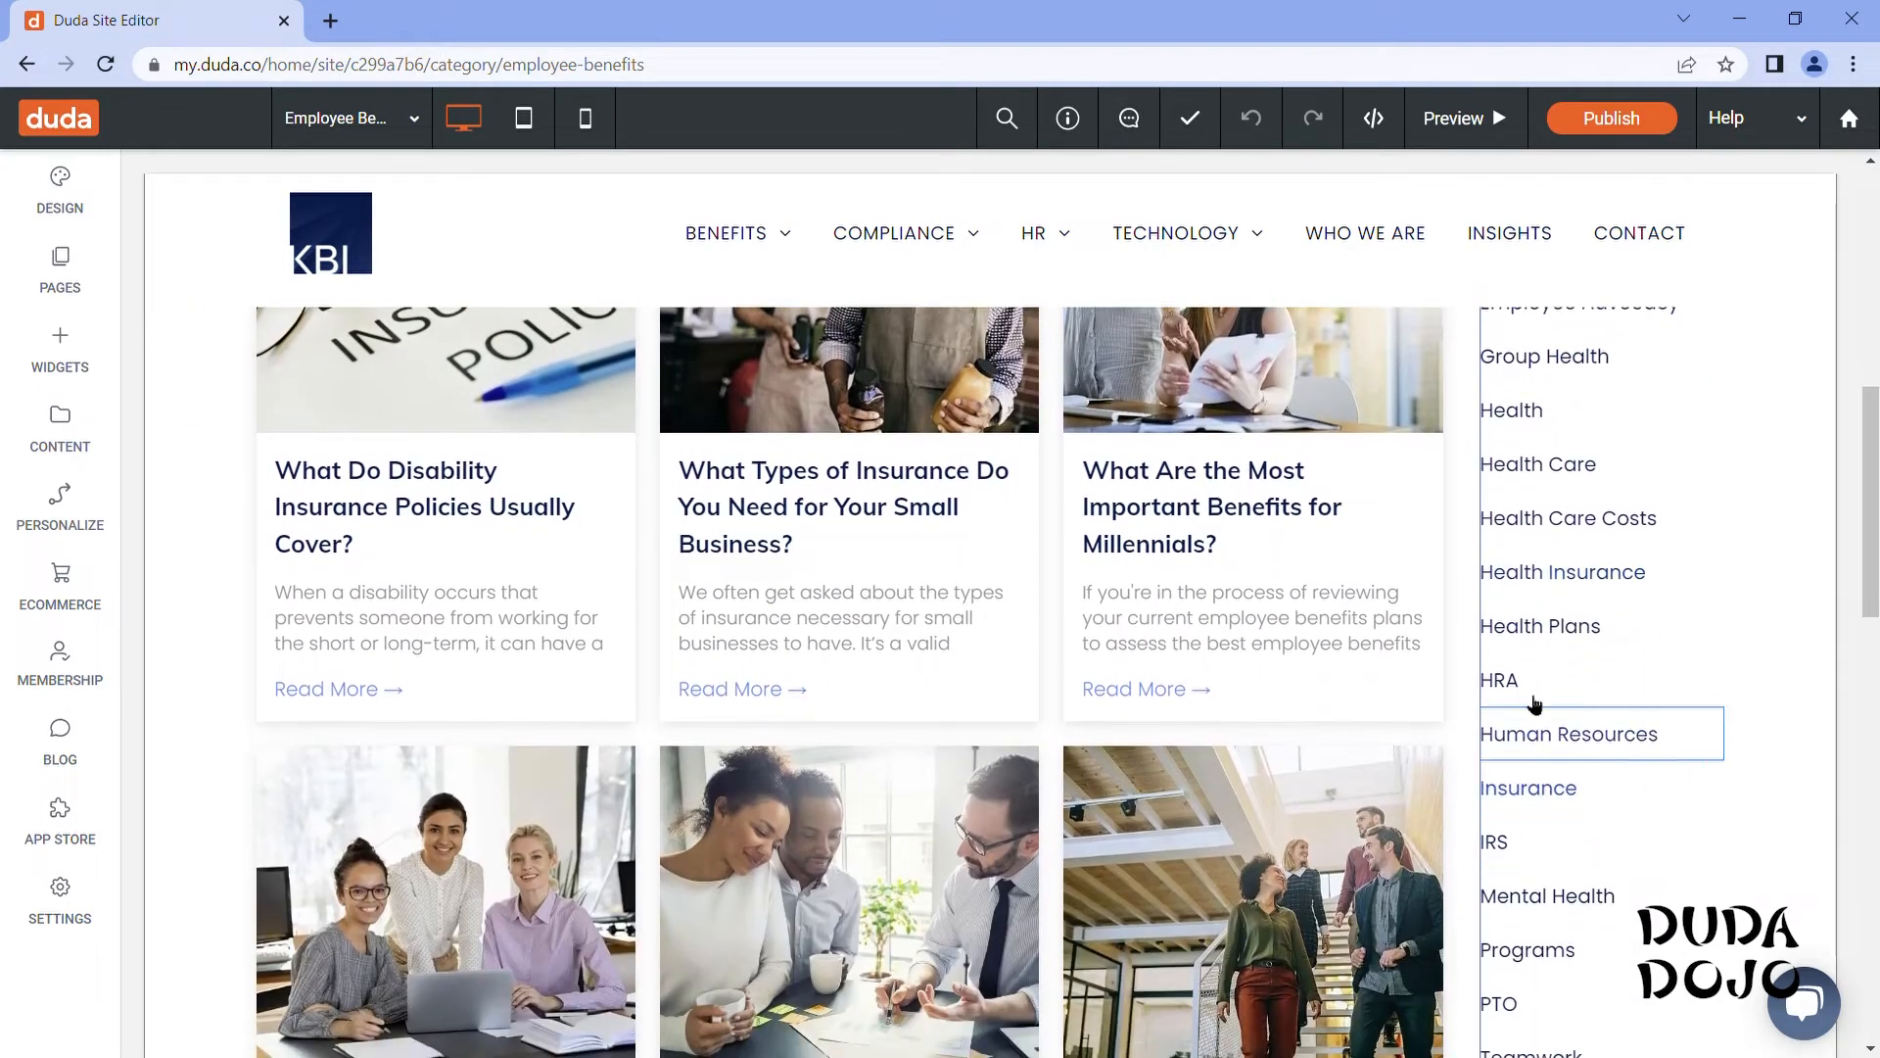
{"action": "scroll", "coordinate": [1537, 558], "scroll_direction": "up", "scroll_amount": 7}
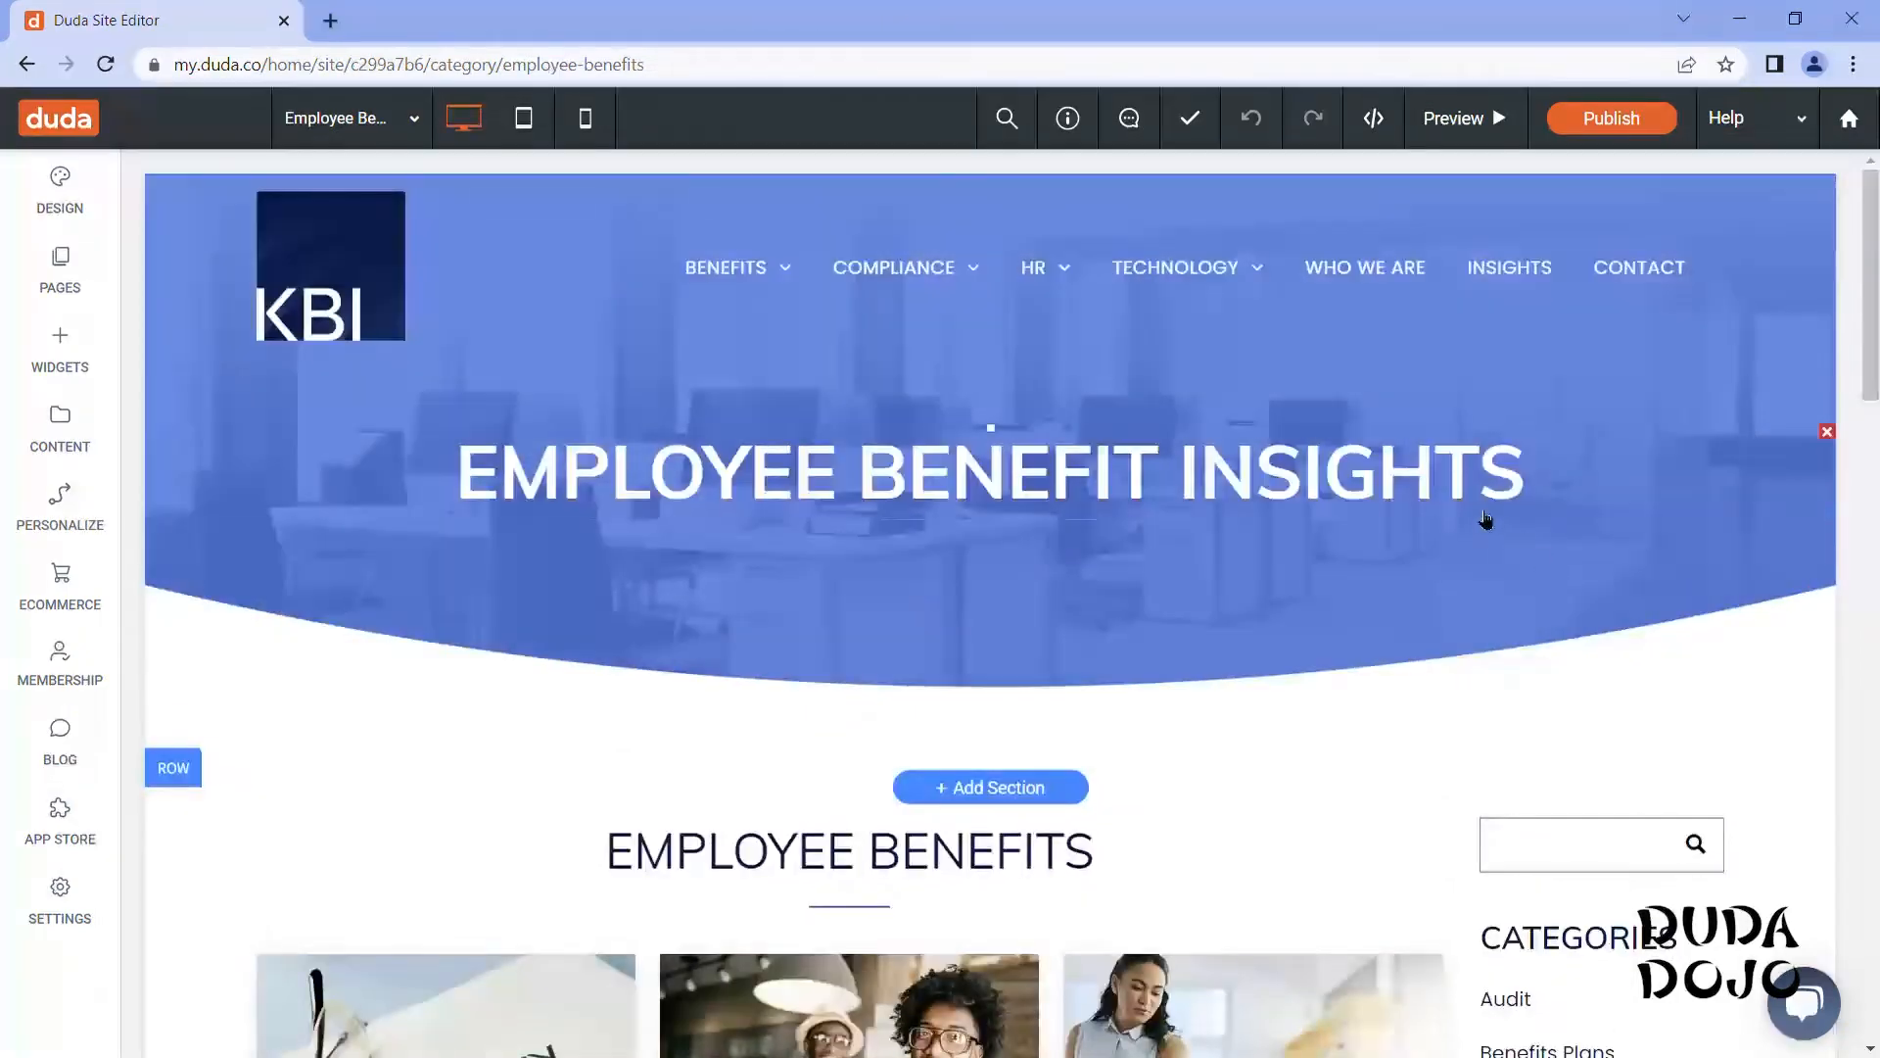
- Preview the site, follow the Group Health category link, review that page's posts and return to the editor
{"action": "left_click", "coordinate": [1463, 128]}
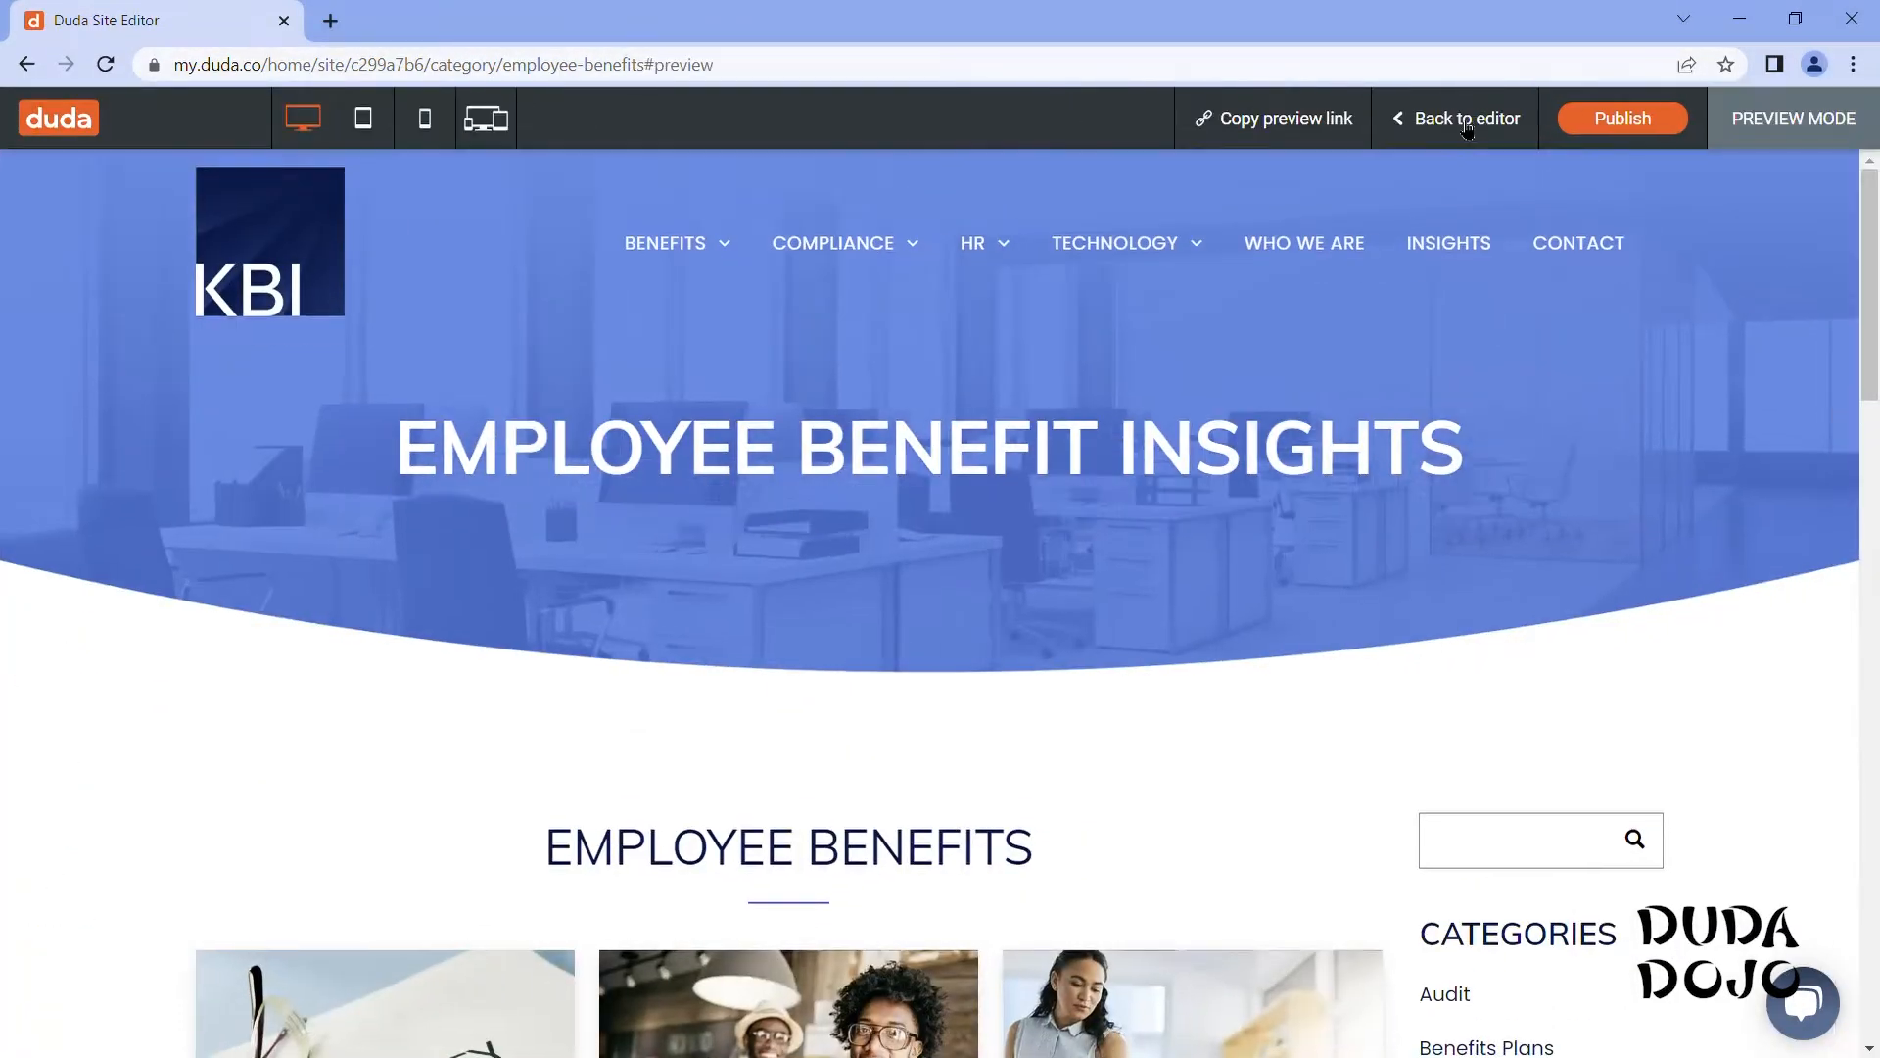
{"action": "scroll", "coordinate": [1364, 725], "scroll_direction": "down", "scroll_amount": 6}
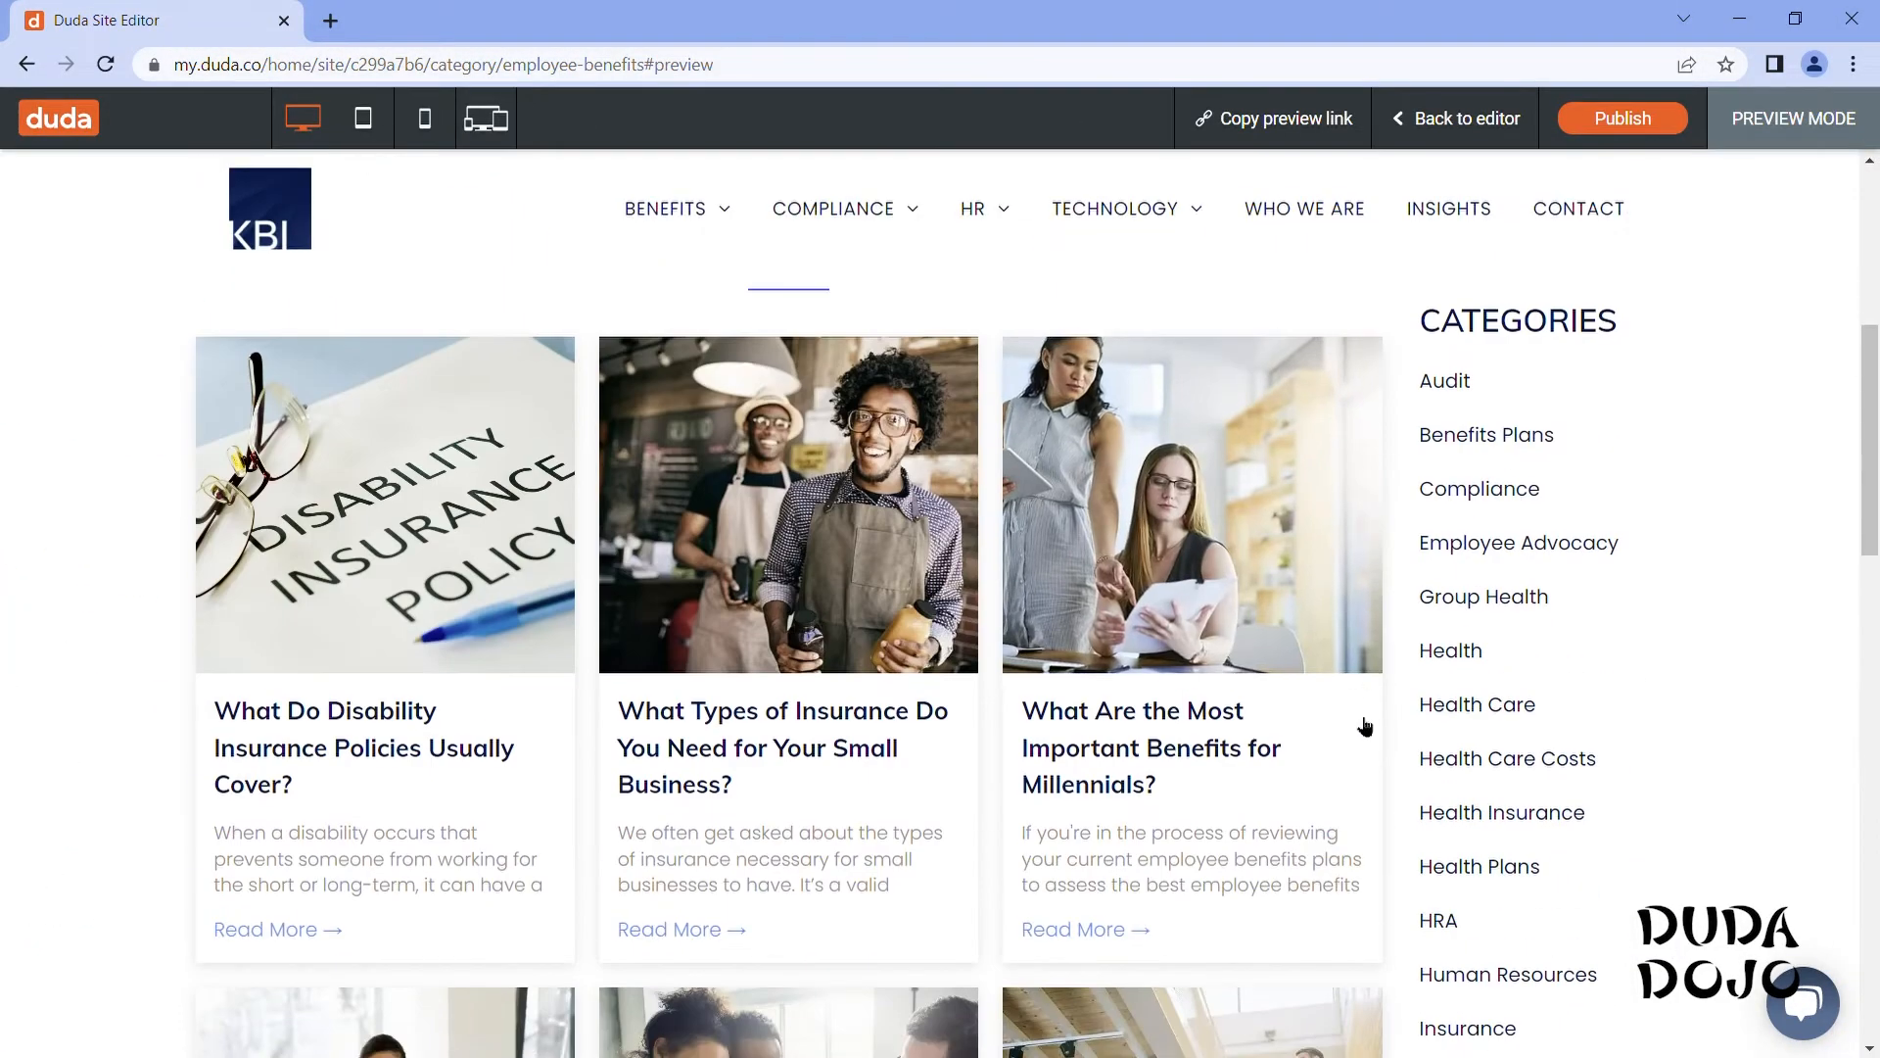
{"action": "left_click", "coordinate": [1505, 597]}
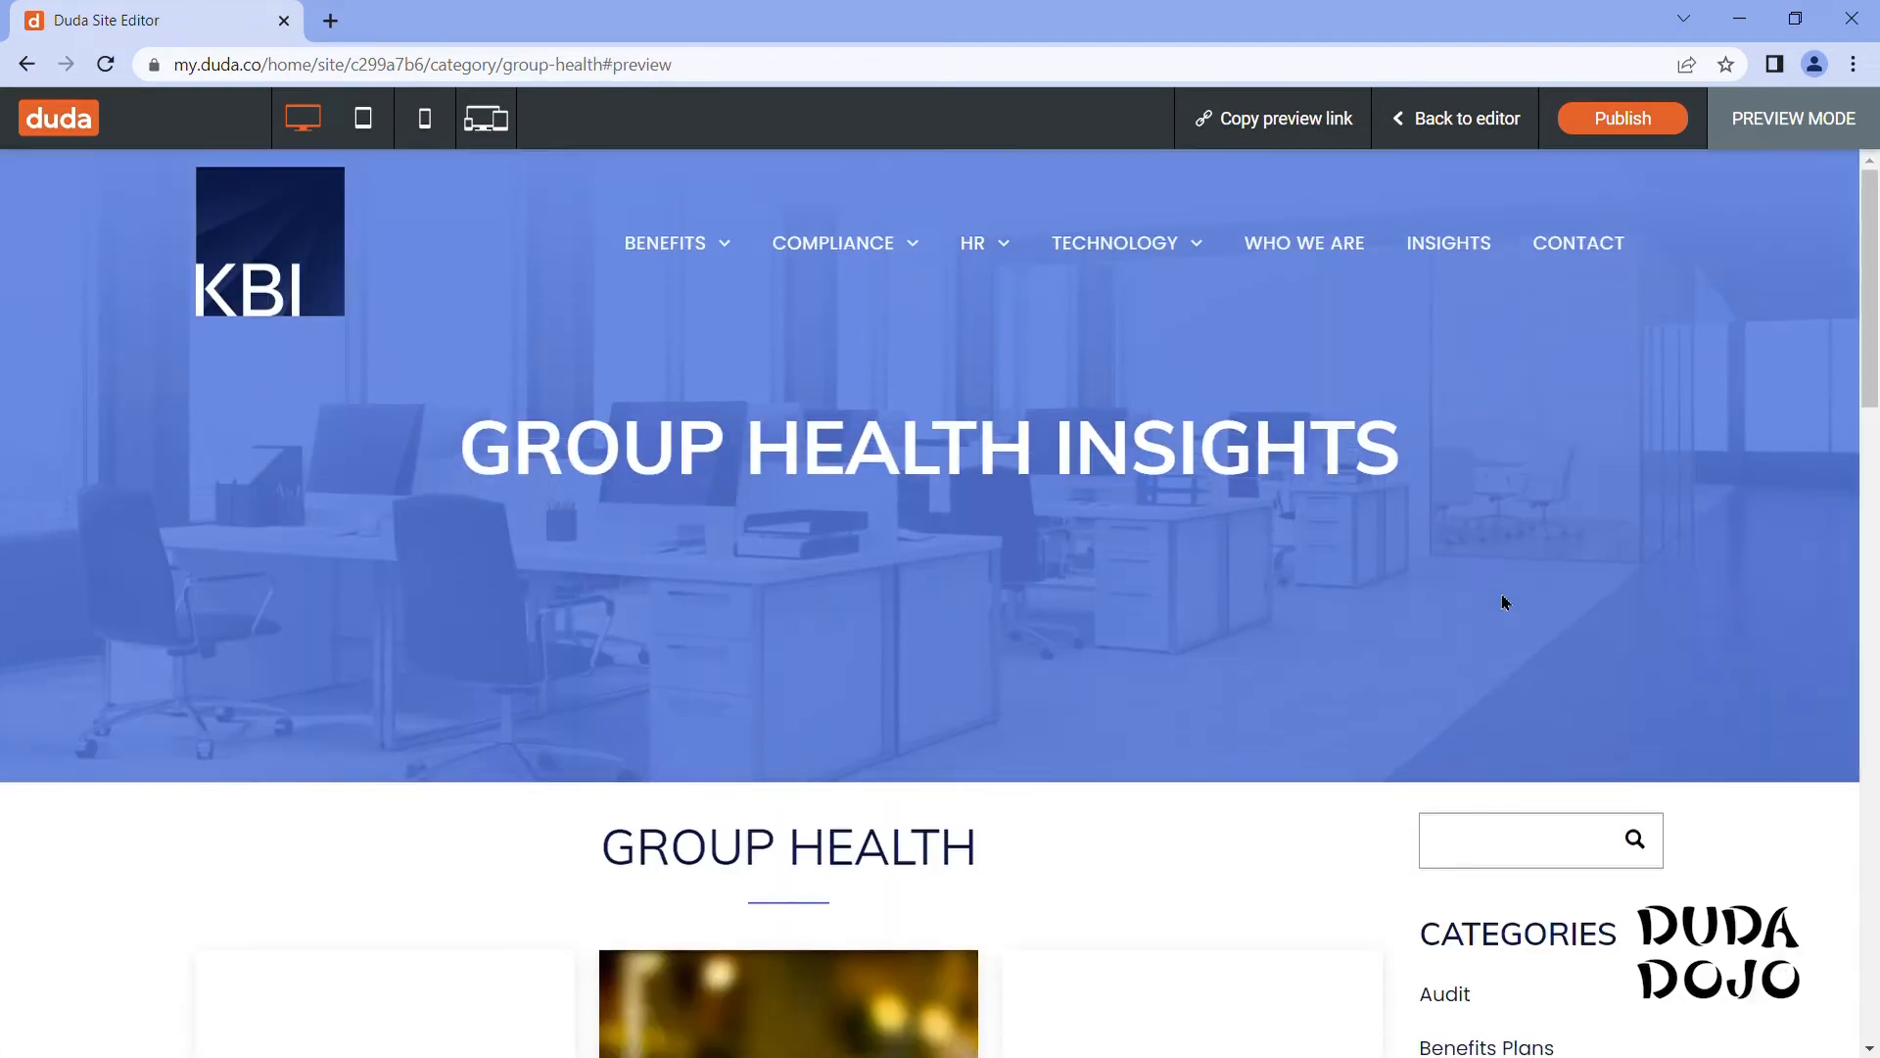
{"action": "scroll", "coordinate": [1021, 459], "scroll_direction": "down", "scroll_amount": 6}
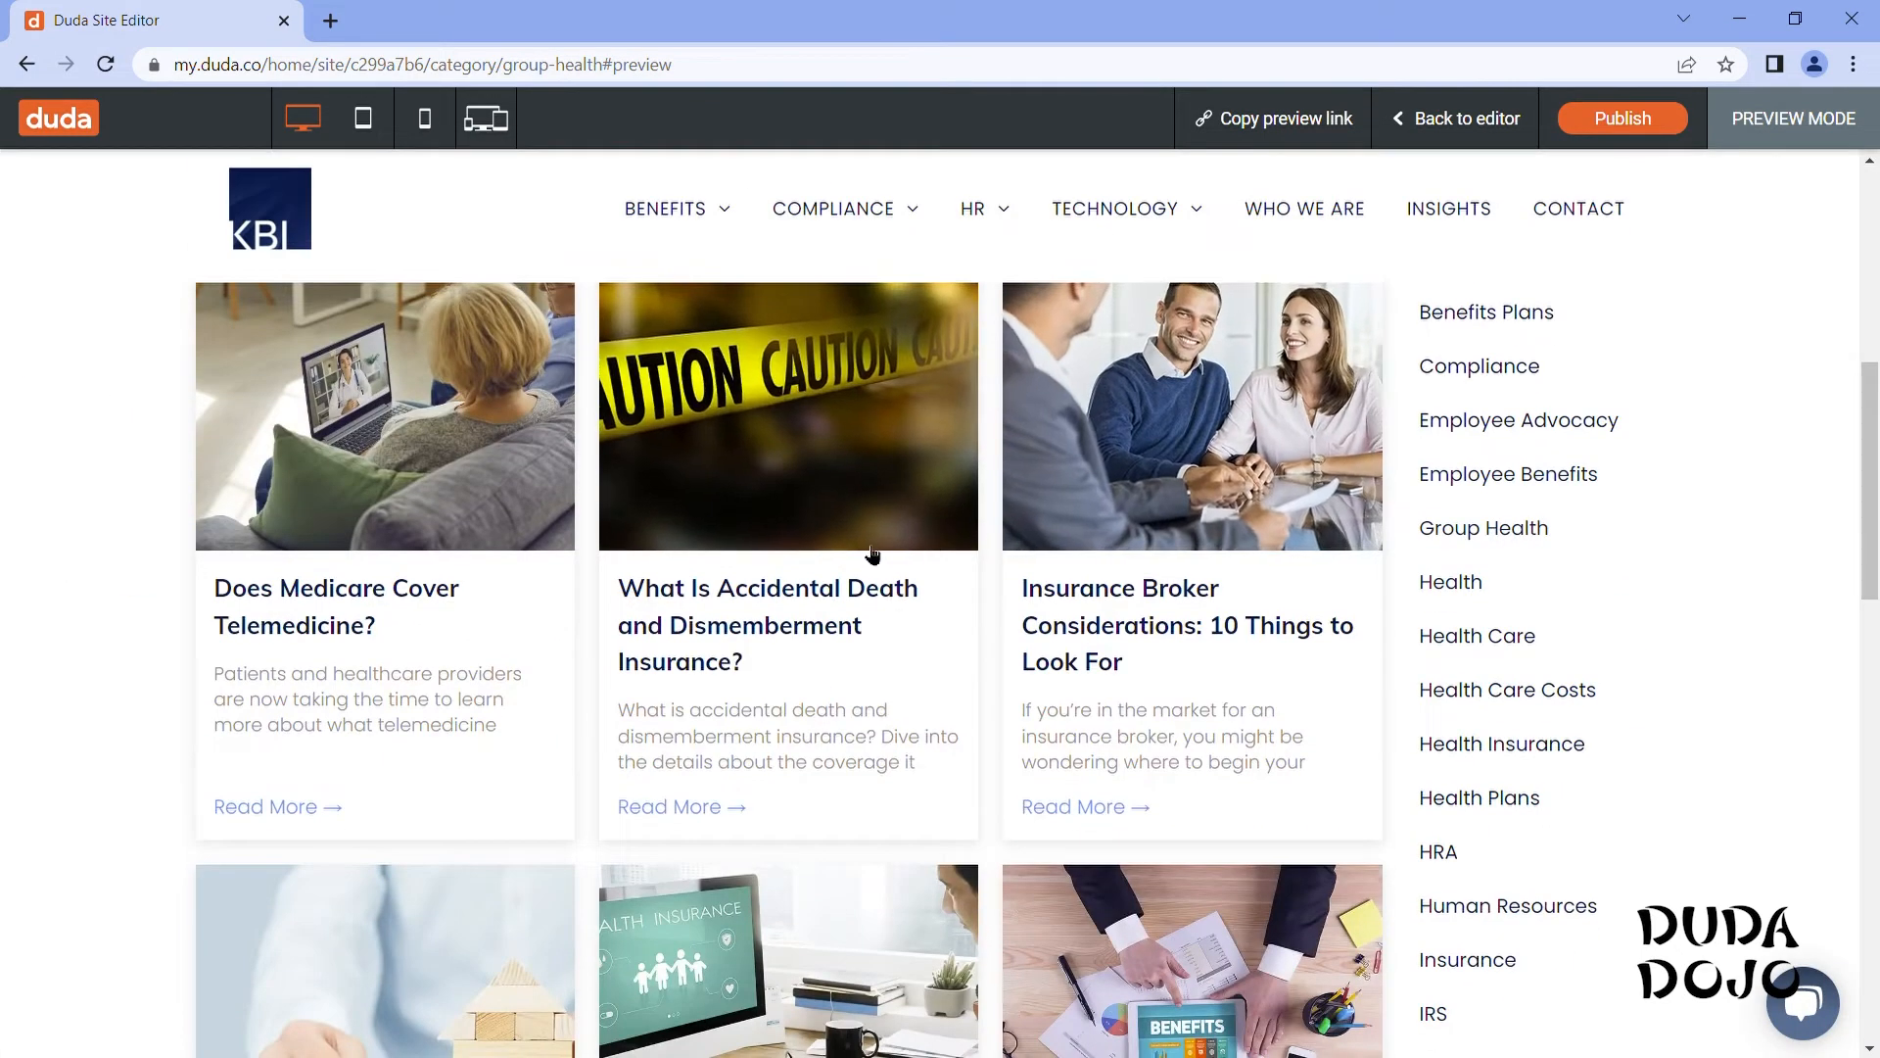
{"action": "scroll", "coordinate": [881, 578], "scroll_direction": "down", "scroll_amount": 5}
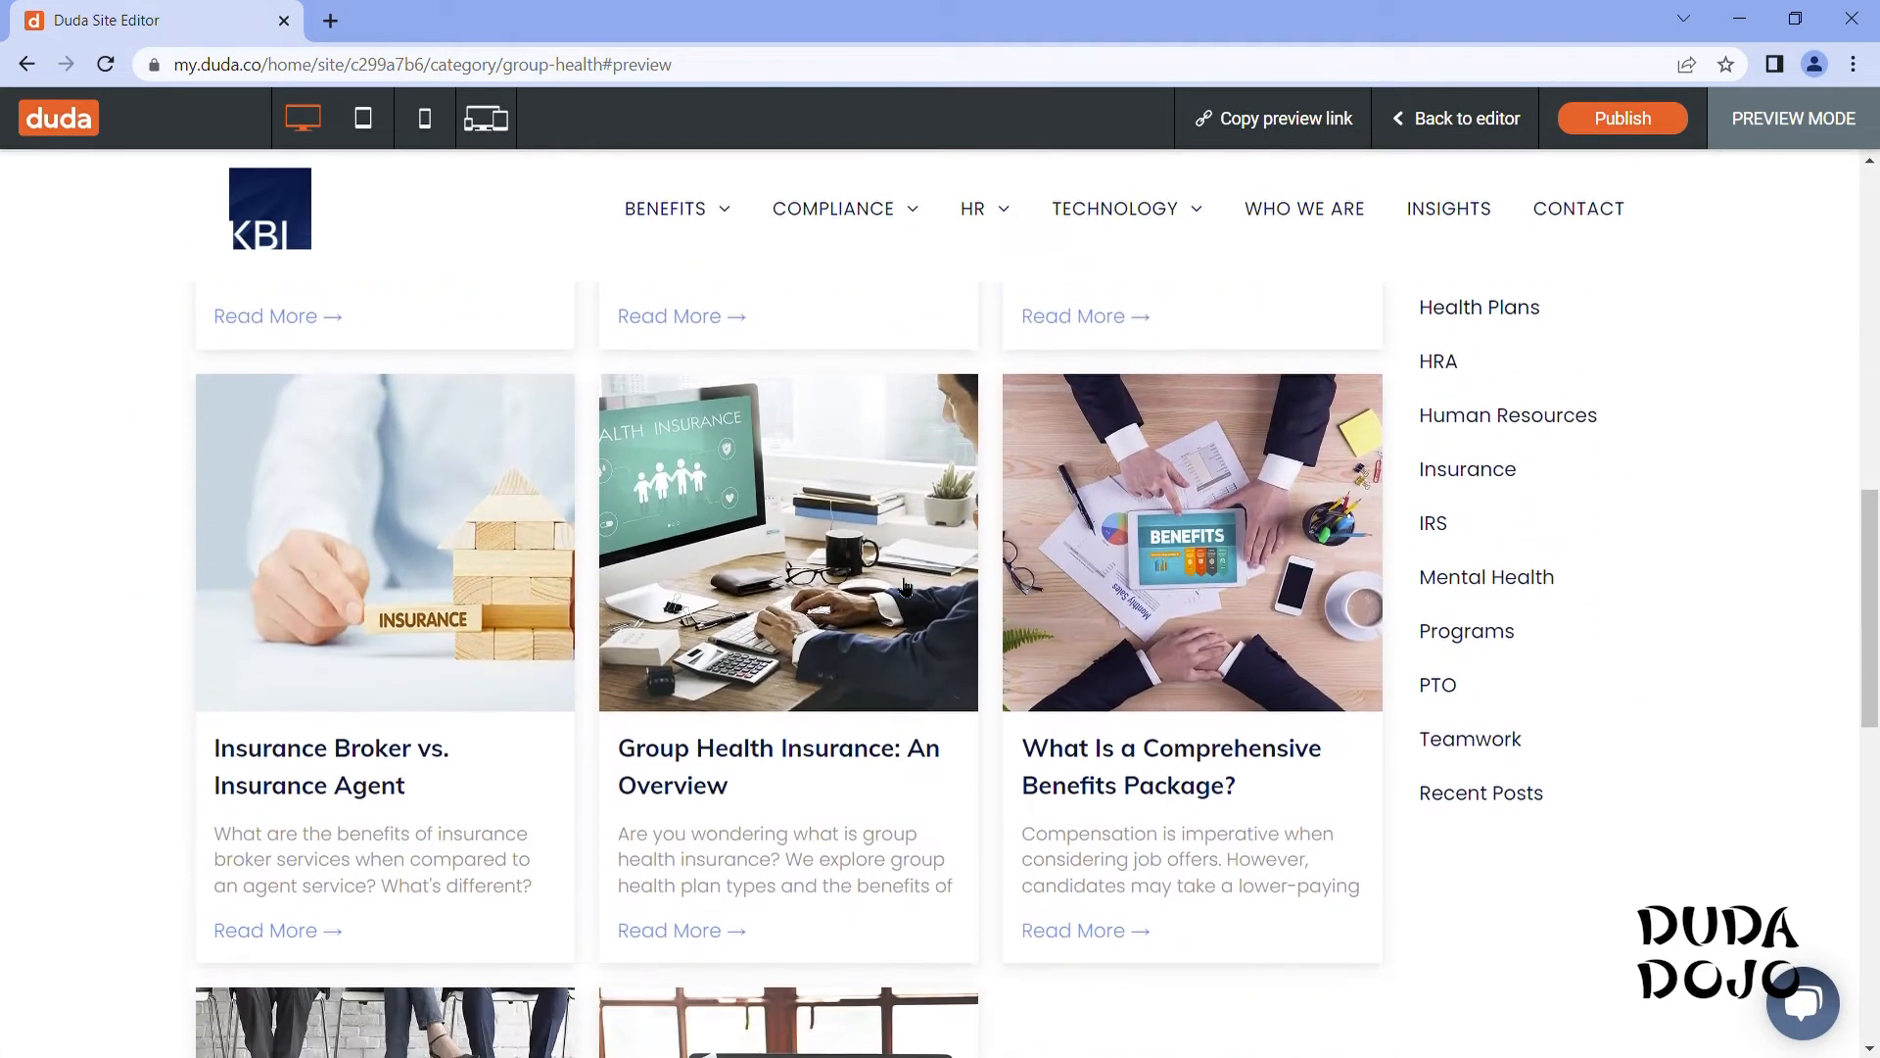
{"action": "scroll", "coordinate": [911, 585], "scroll_direction": "up", "scroll_amount": 10}
{"action": "scroll", "coordinate": [916, 585], "scroll_direction": "down", "scroll_amount": 1}
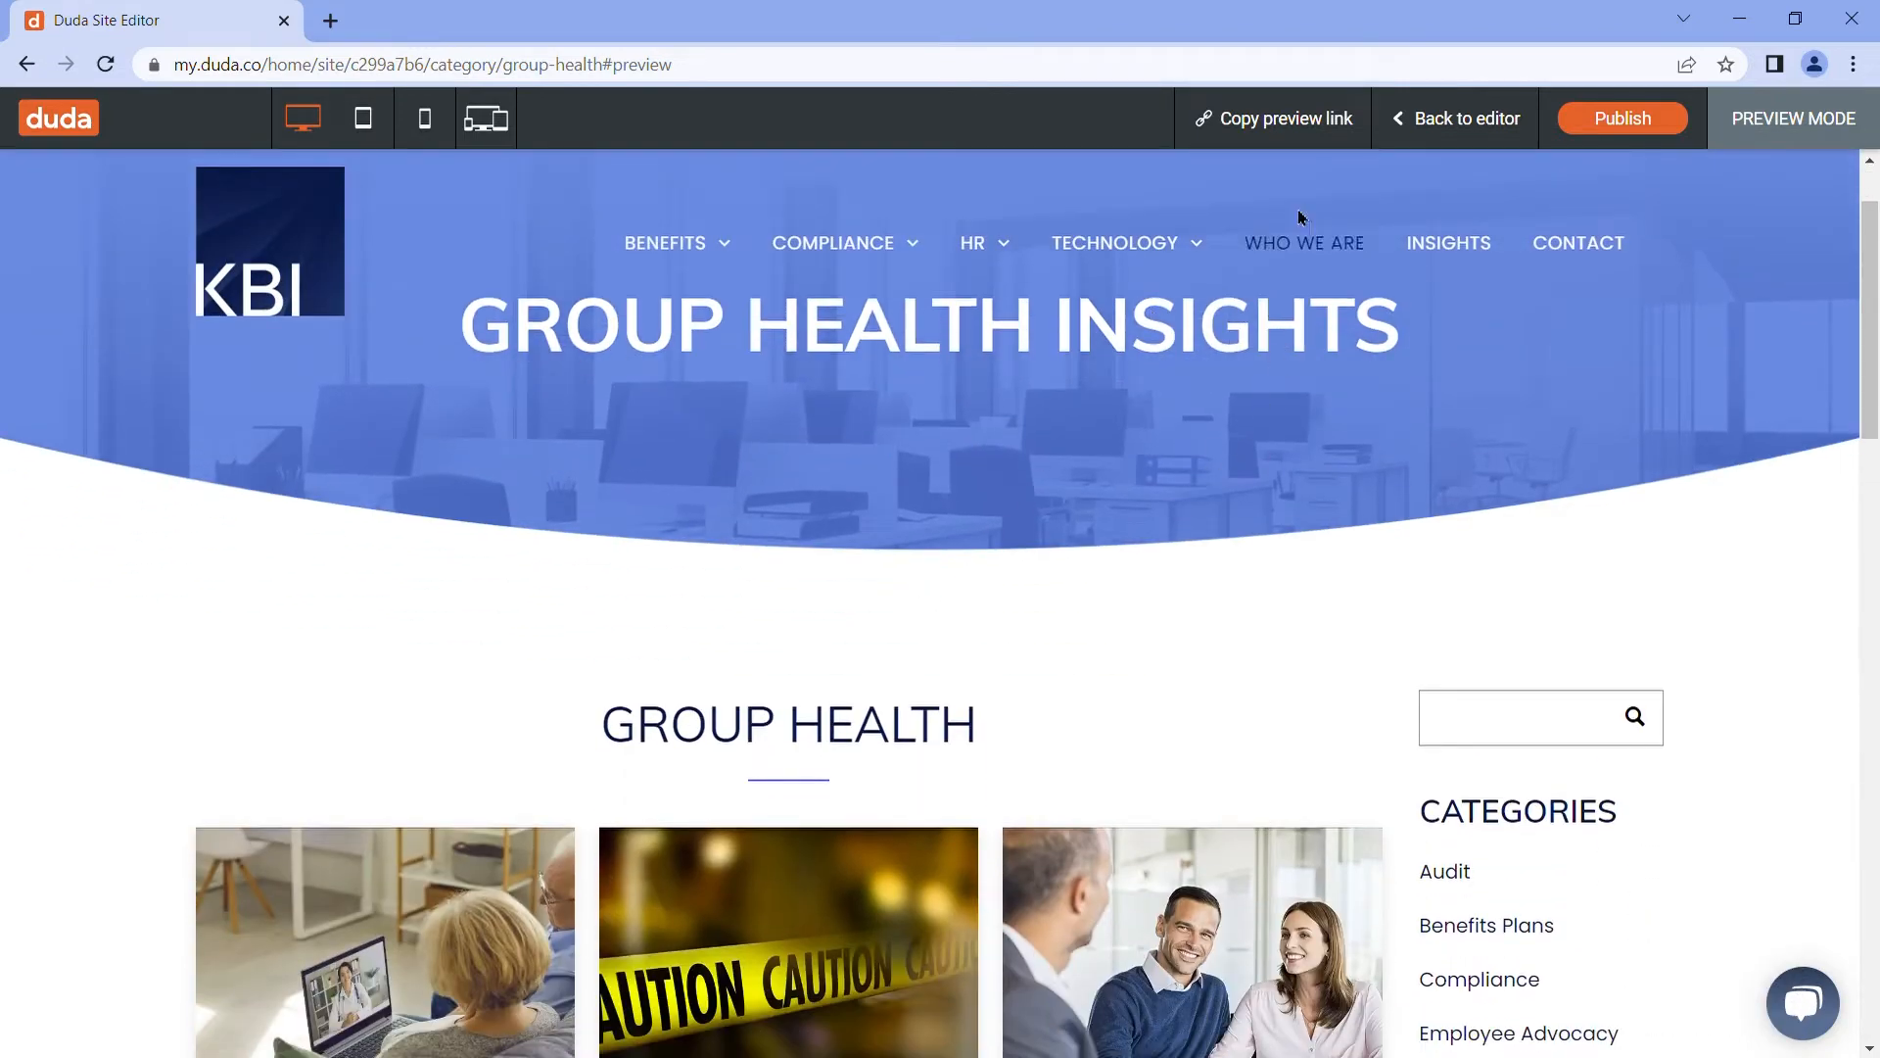
{"action": "left_click", "coordinate": [1431, 118]}
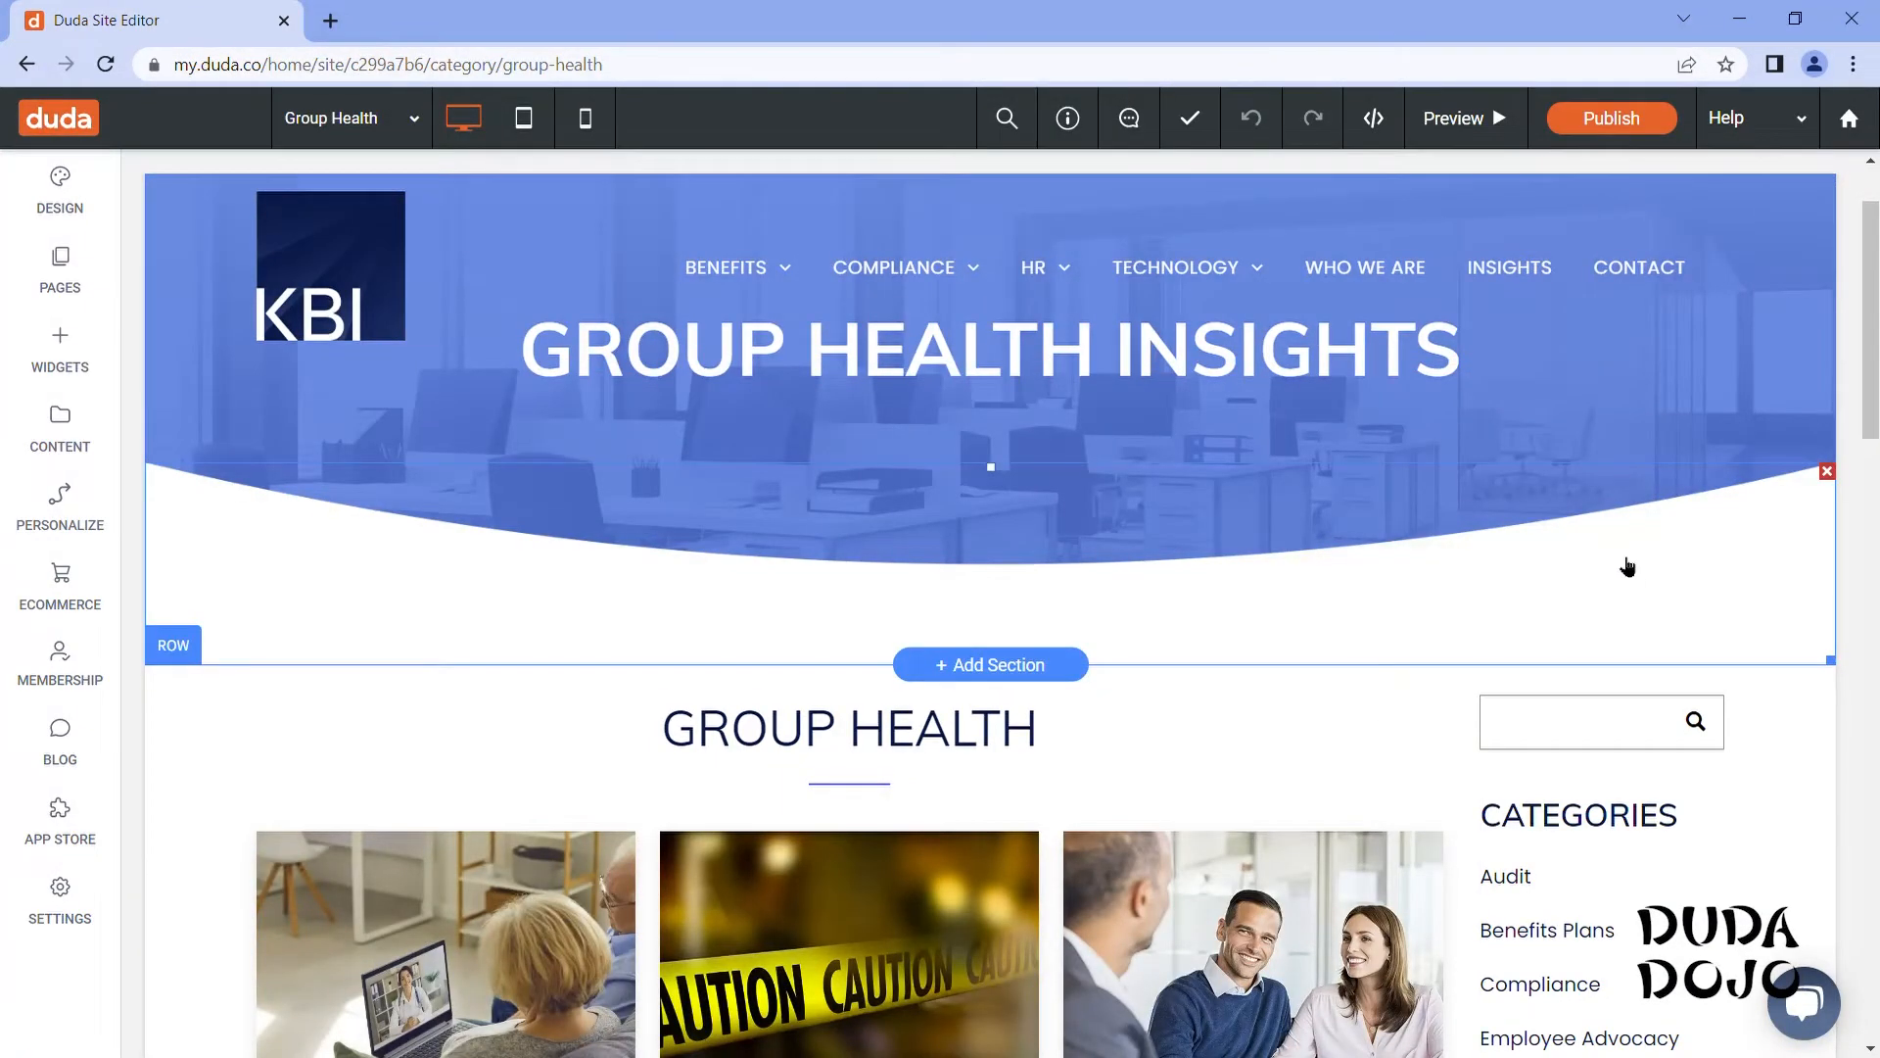
- Preview the site from the Group Health page, follow the Benefits Plans category link, review its posts and return to the editor
{"action": "scroll", "coordinate": [578, 675], "scroll_direction": "down", "scroll_amount": 2}
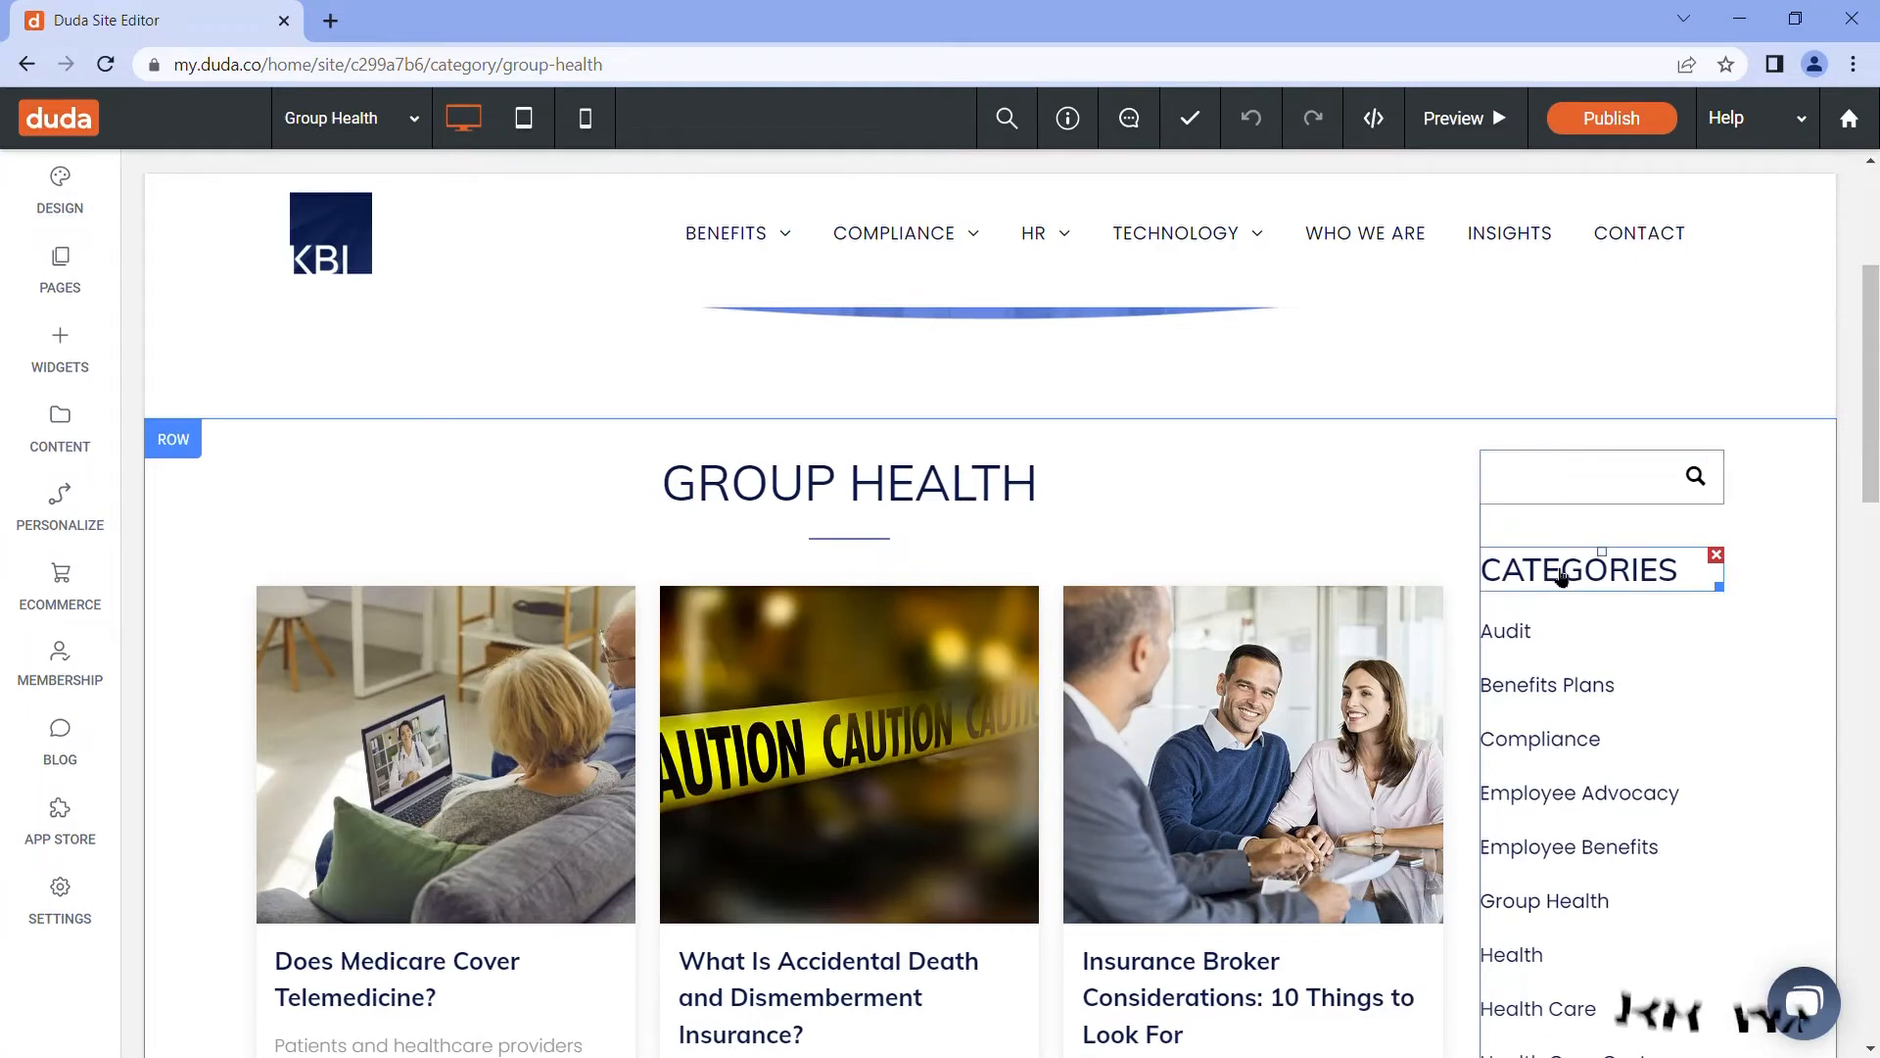
{"action": "scroll", "coordinate": [1561, 576], "scroll_direction": "down", "scroll_amount": 1}
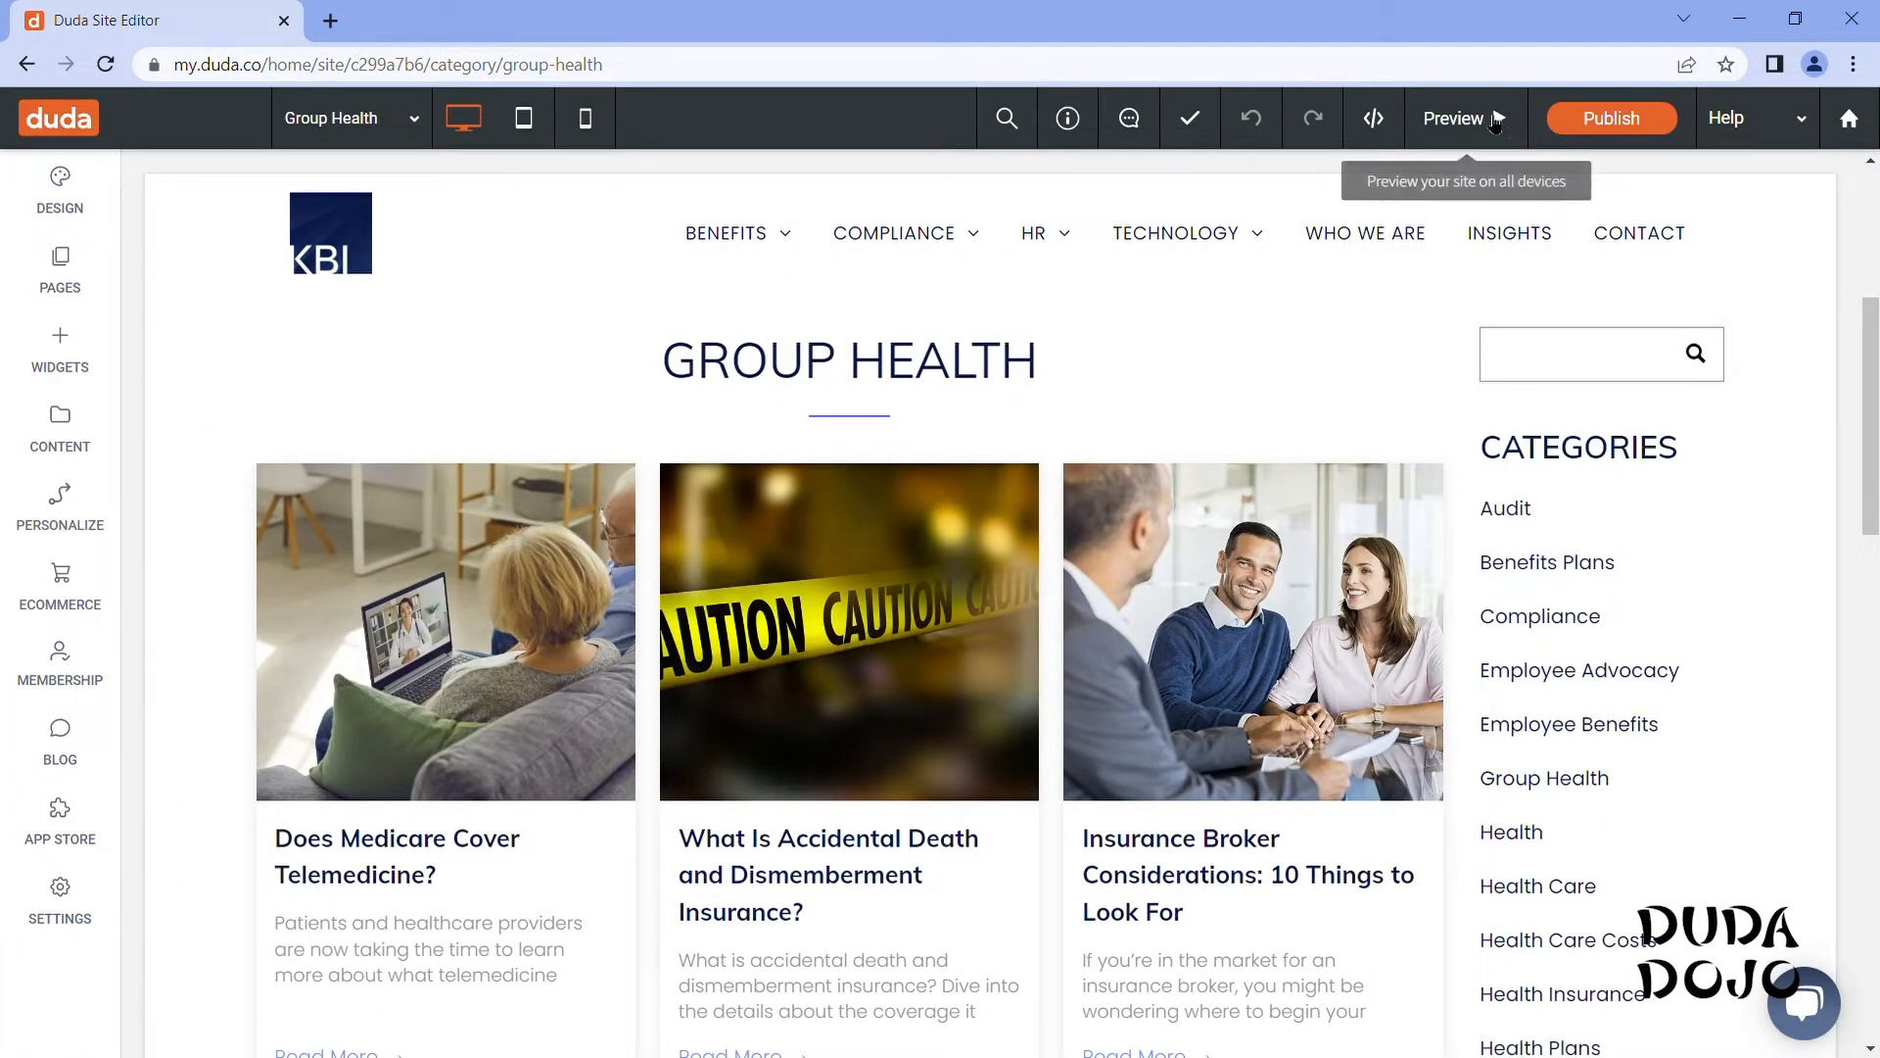
{"action": "left_click", "coordinate": [1462, 118]}
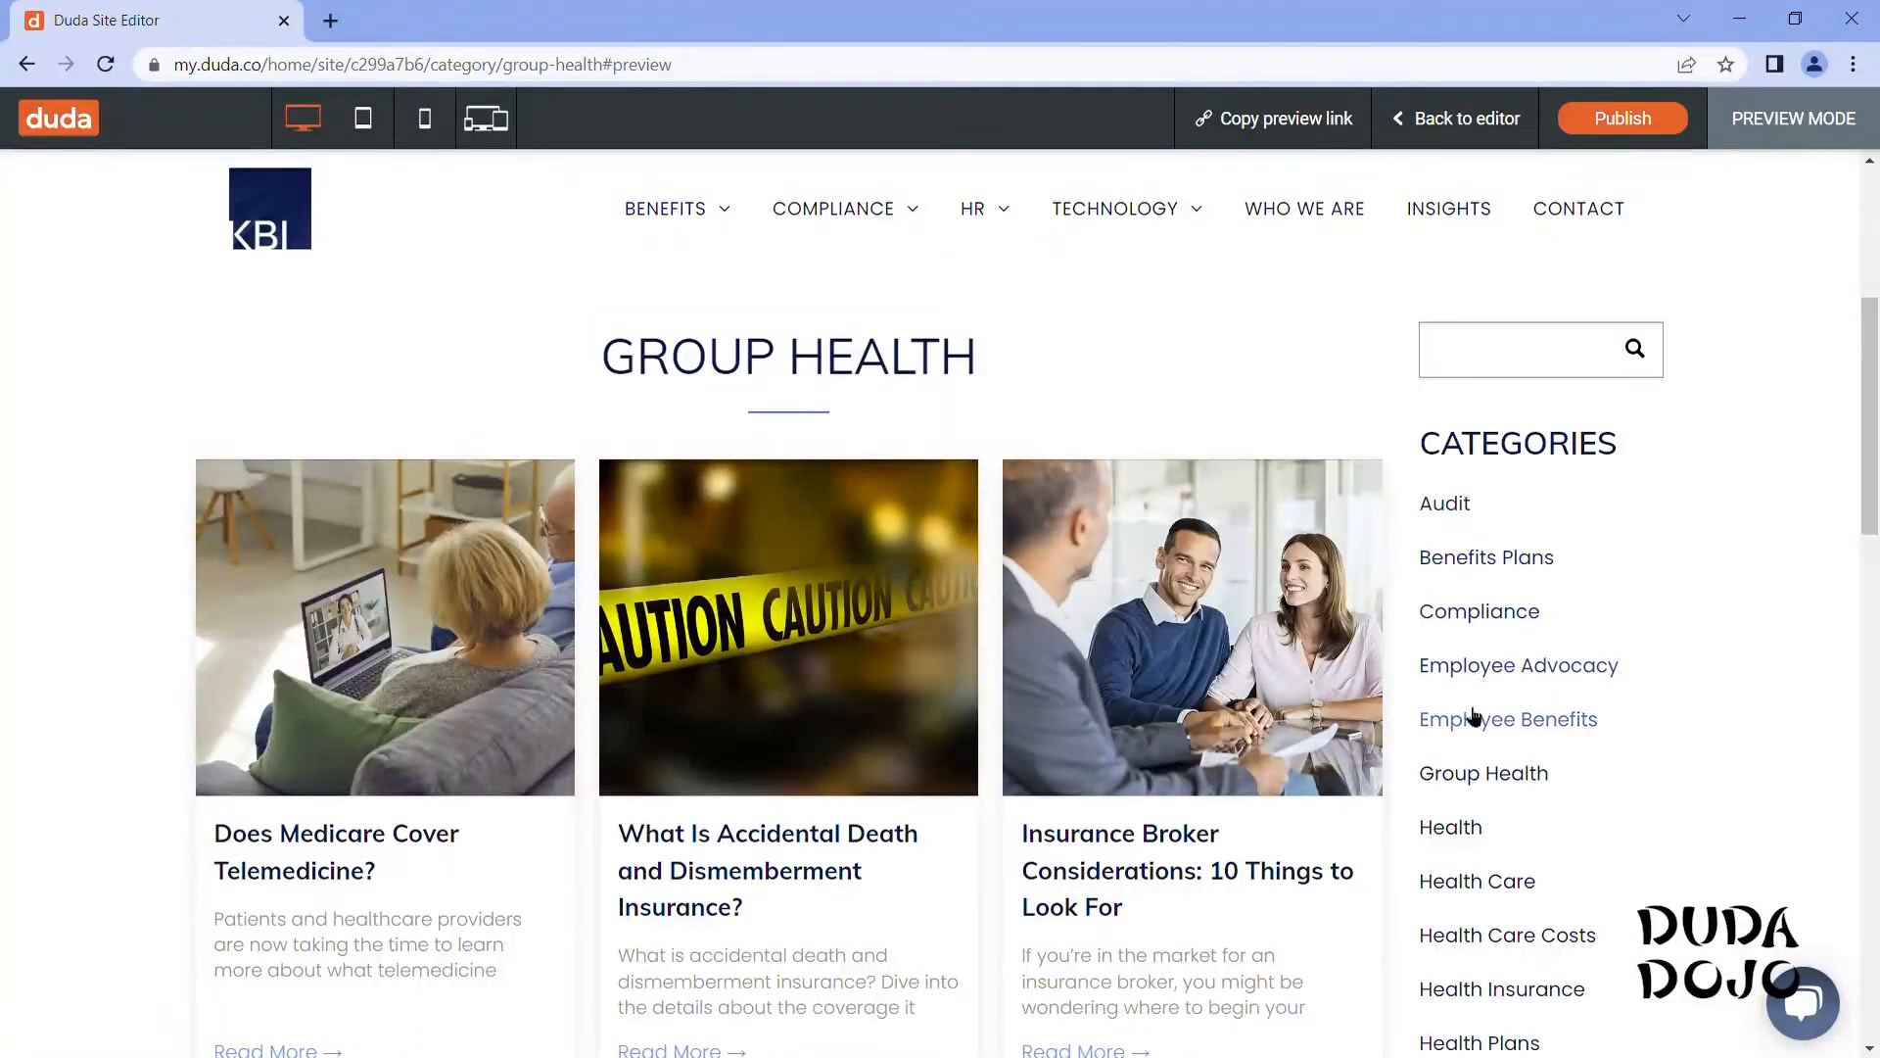
{"action": "left_click", "coordinate": [1465, 556]}
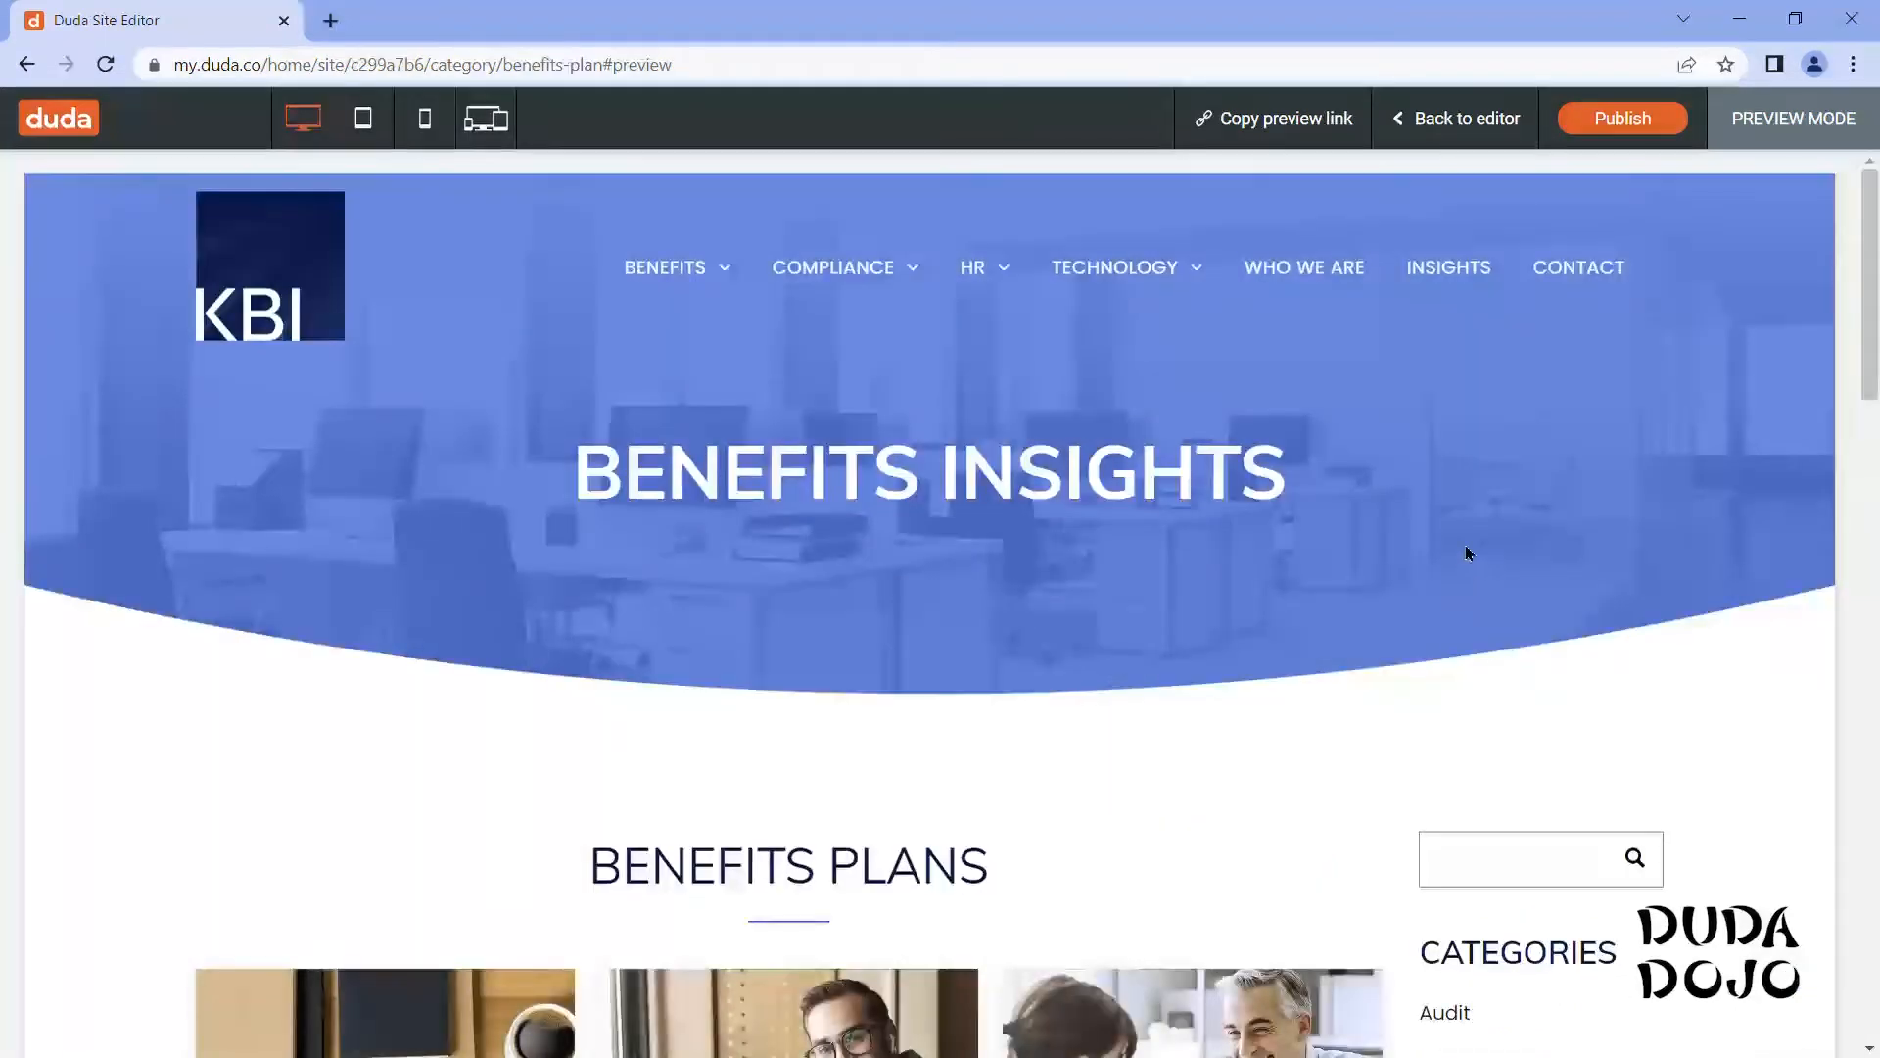
{"action": "scroll", "coordinate": [1465, 551], "scroll_direction": "down", "scroll_amount": 8}
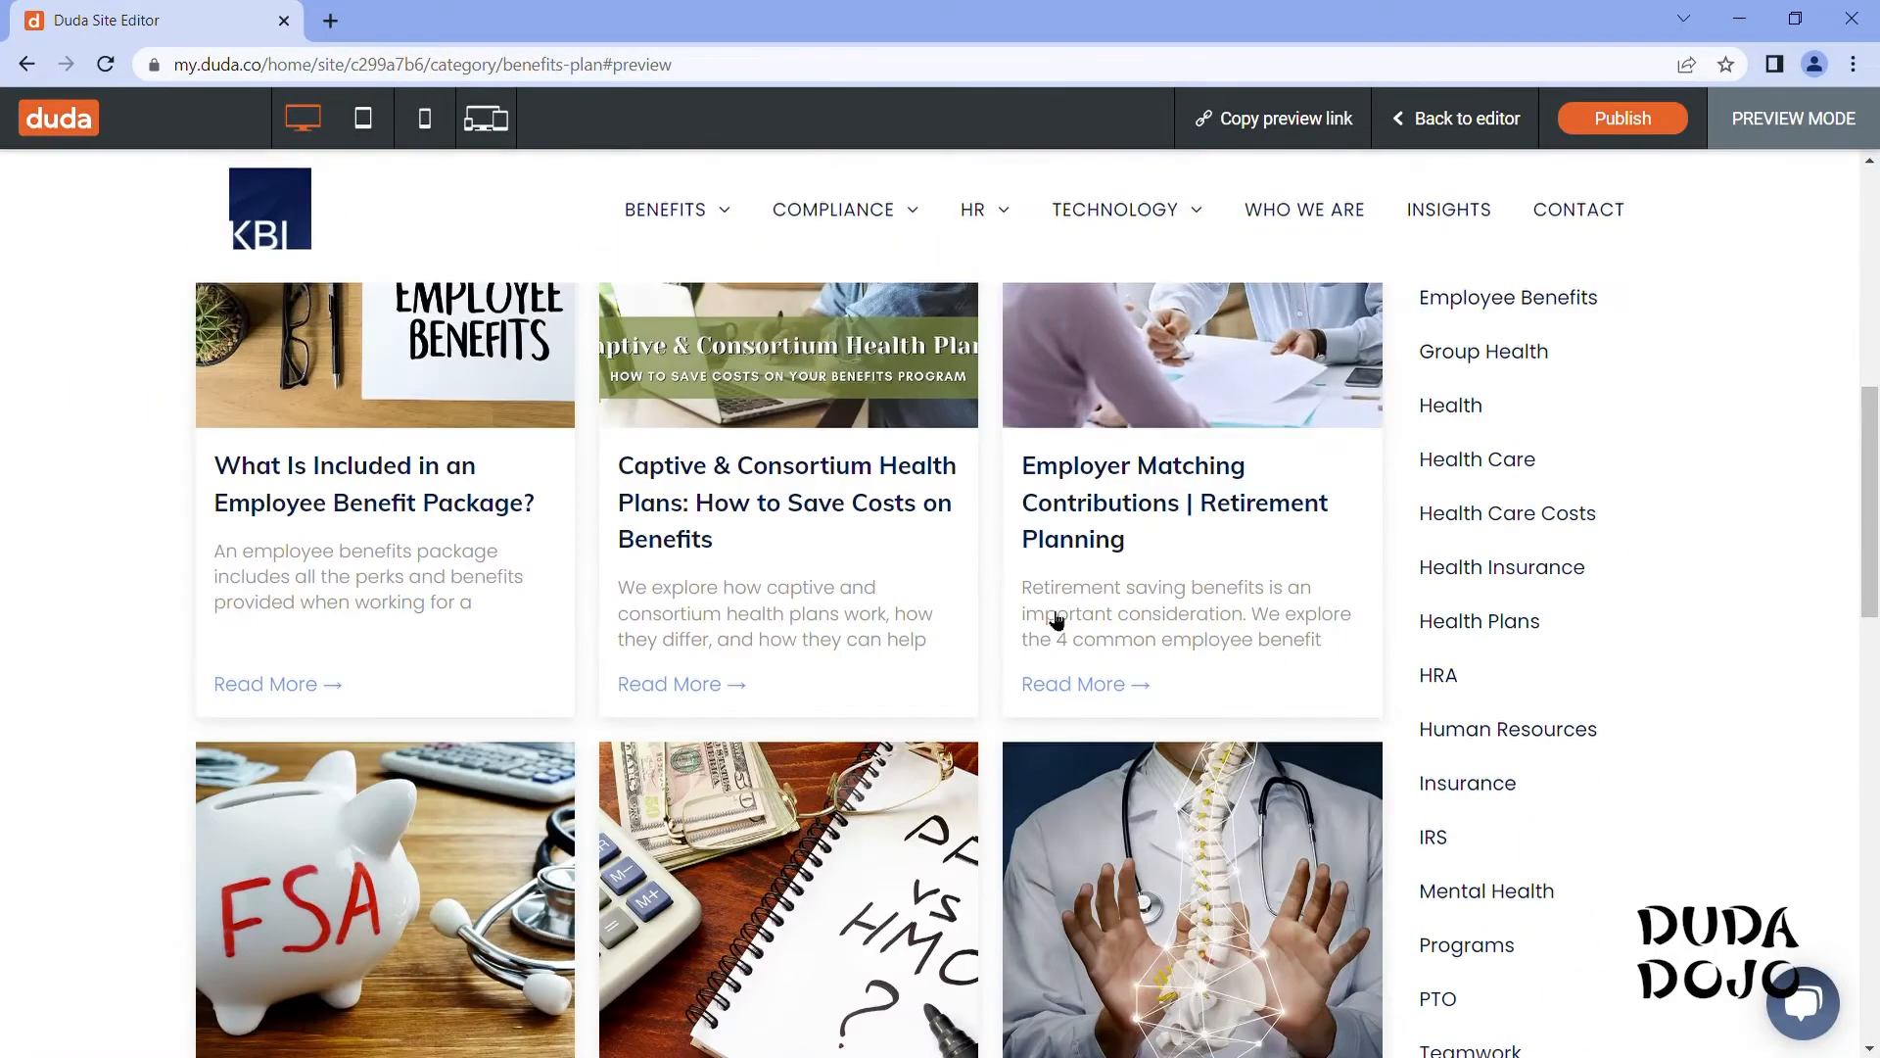
{"action": "scroll", "coordinate": [1059, 646], "scroll_direction": "up", "scroll_amount": 4}
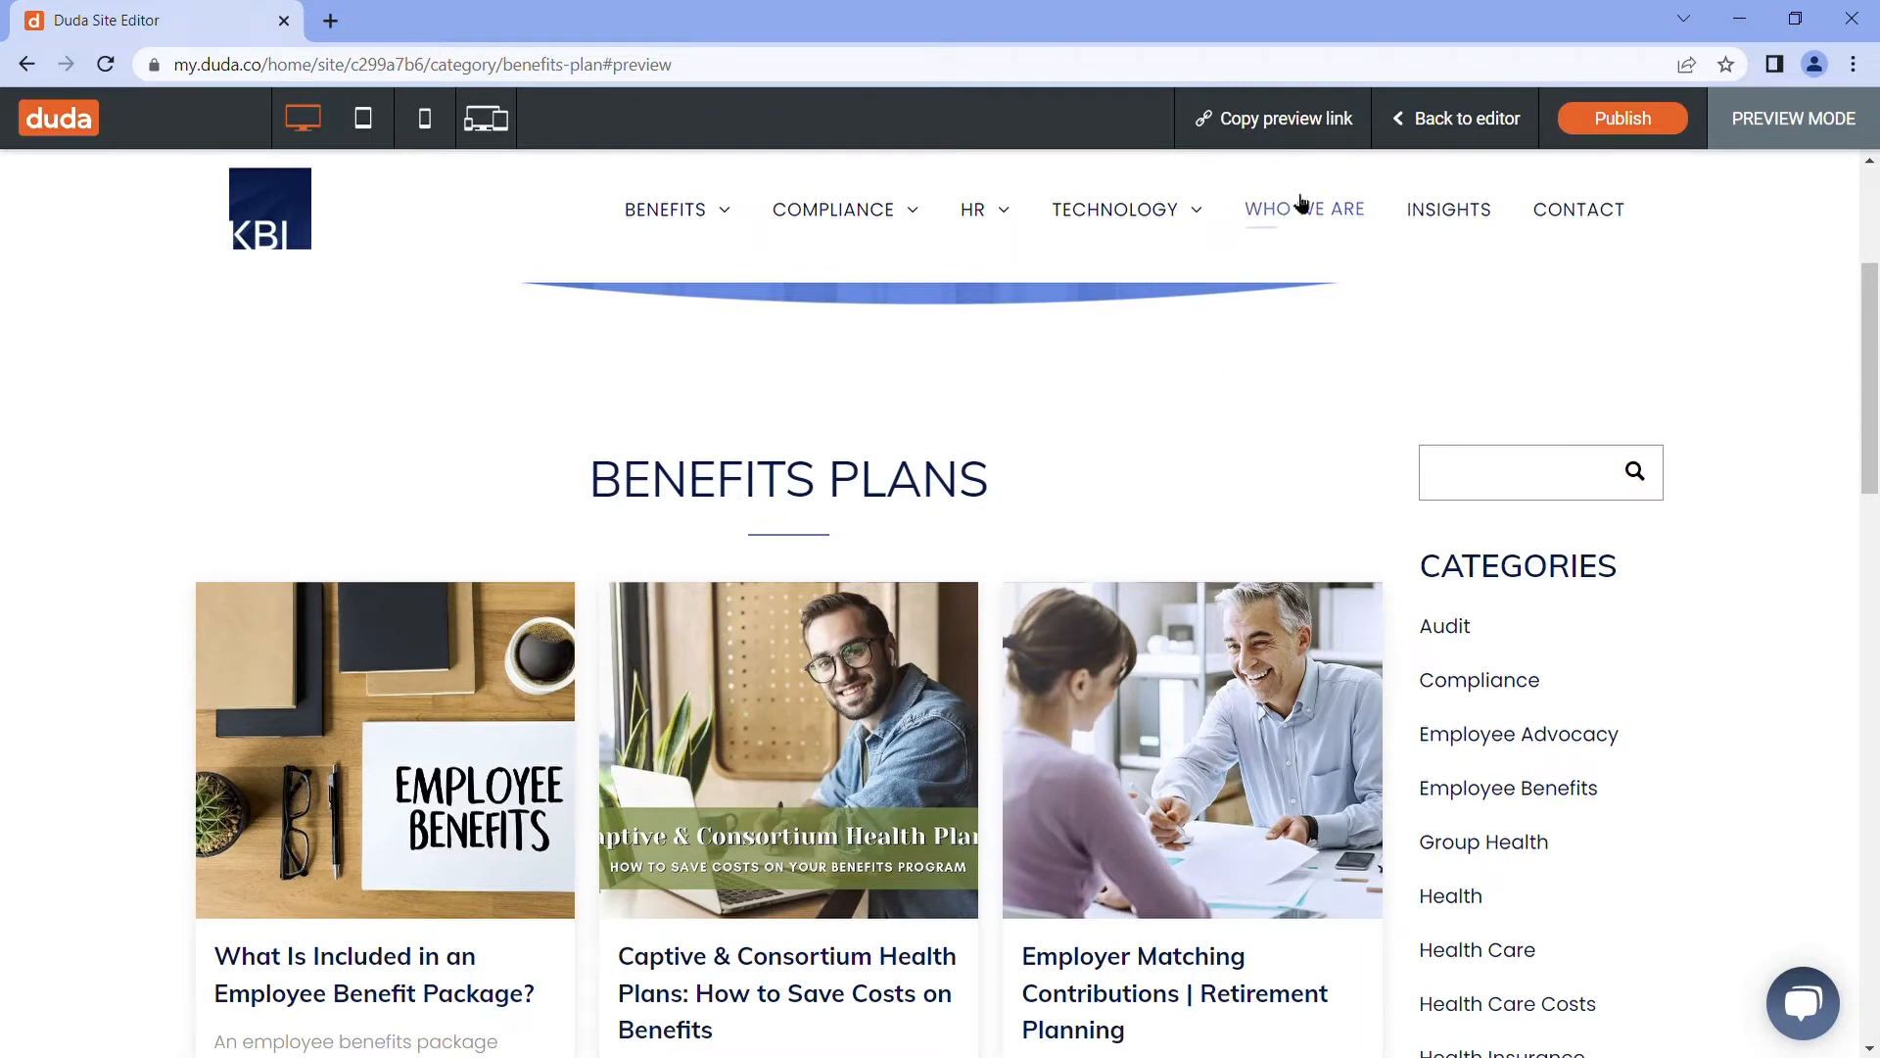
{"action": "left_click", "coordinate": [1429, 119]}
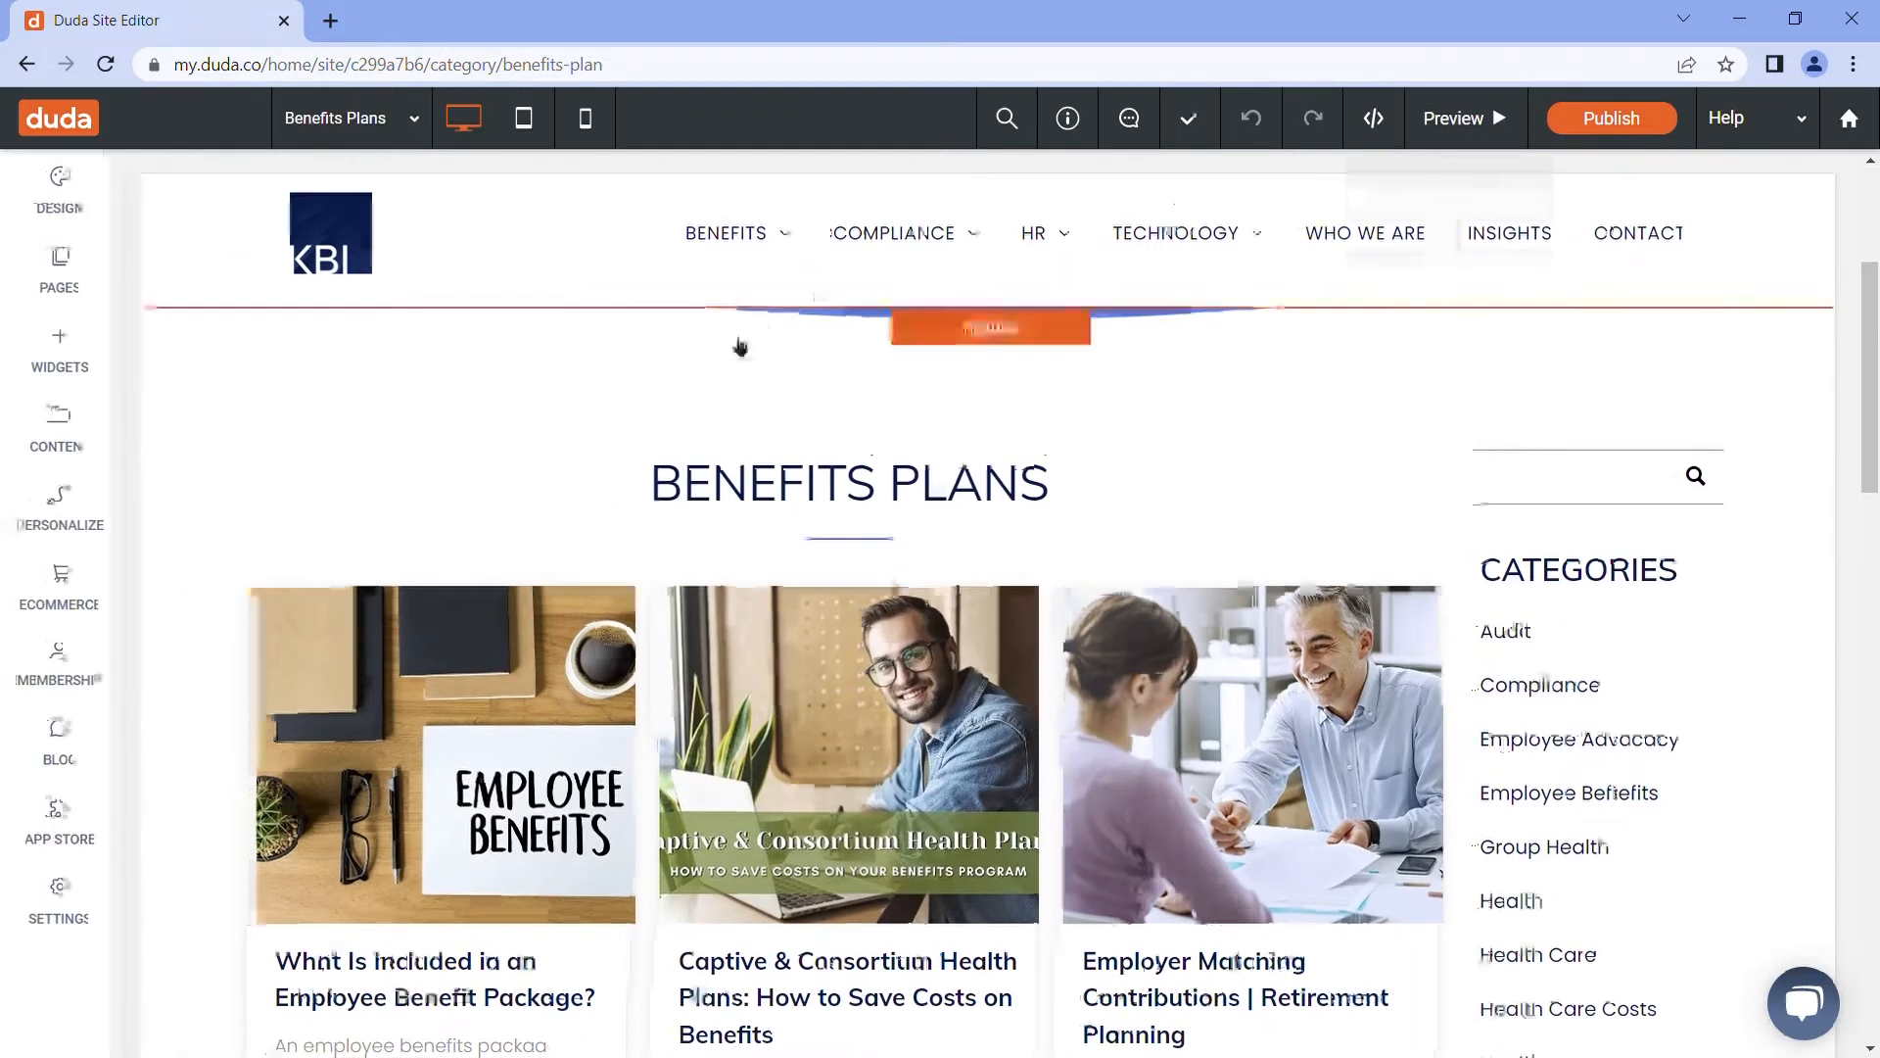
- Filter the Benefits Plans page's All Posts widget by the compliance tag and close the widget's settings
{"action": "left_click", "coordinate": [705, 691]}
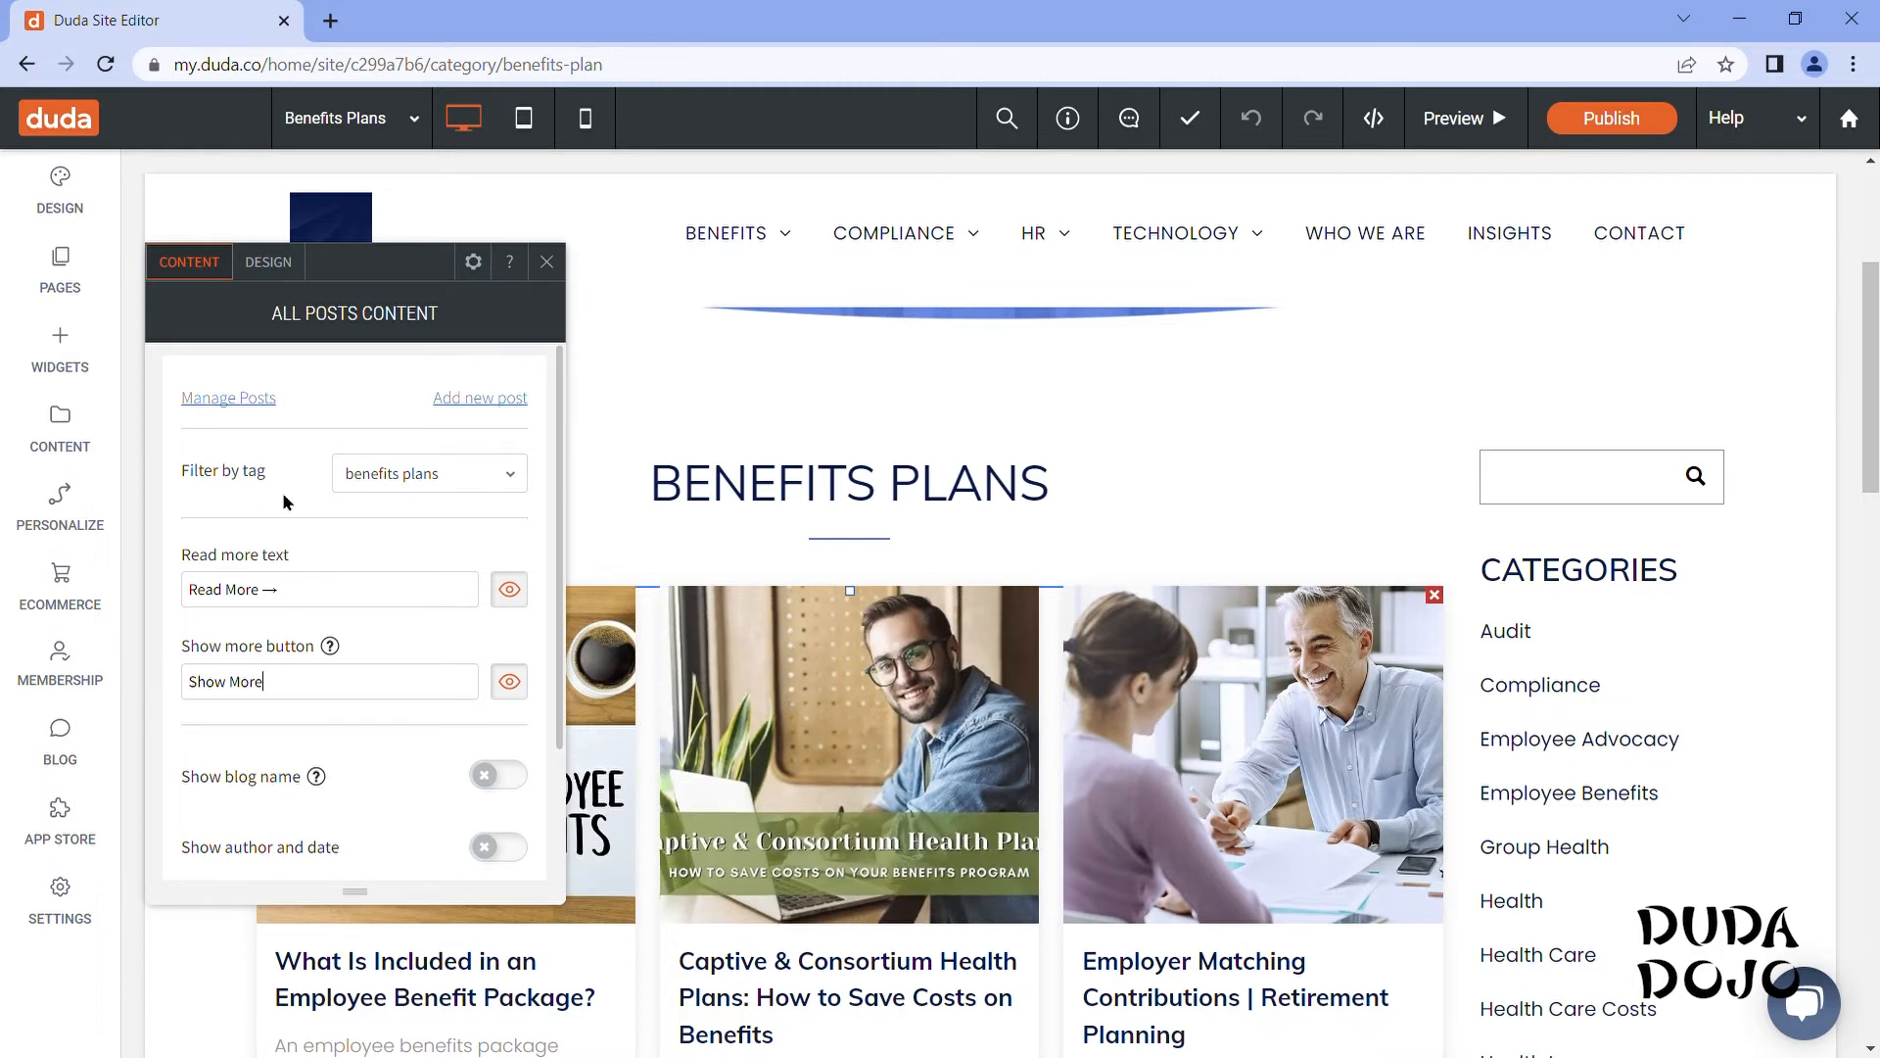
{"action": "left_click", "coordinate": [412, 489]}
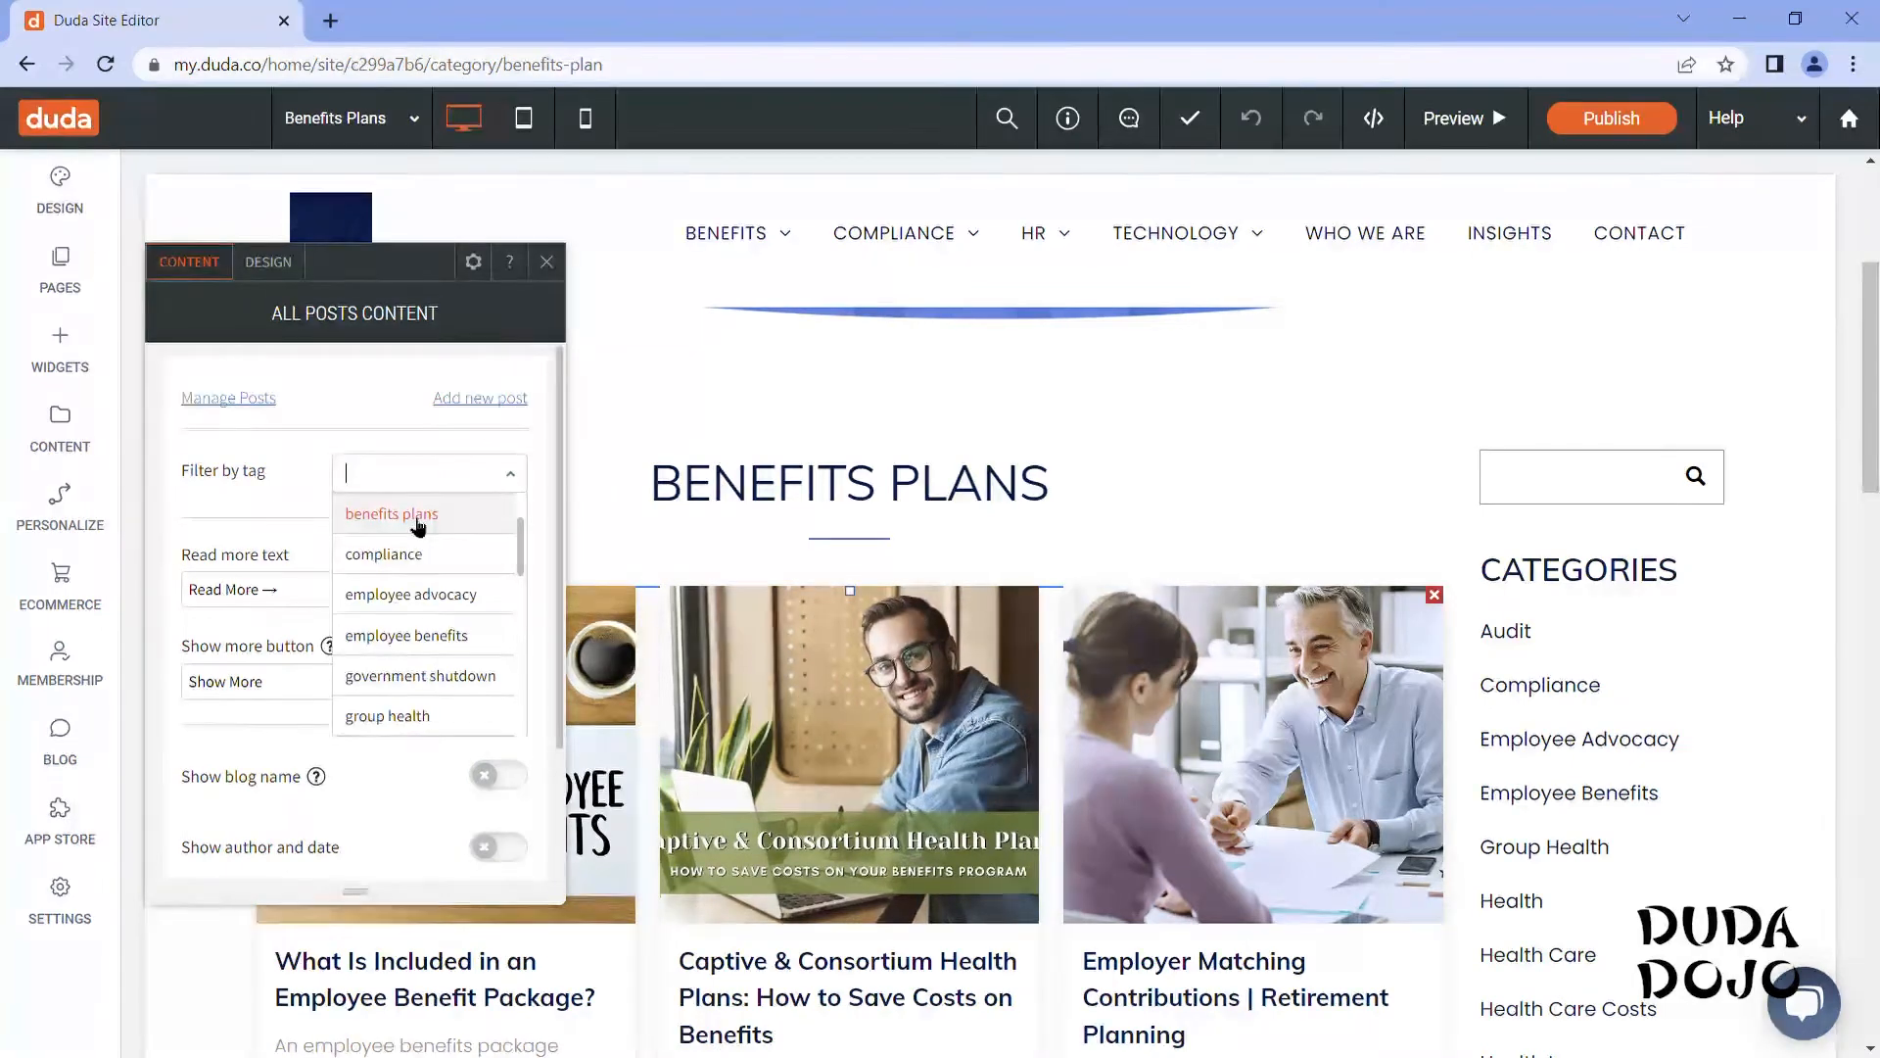
{"action": "scroll", "coordinate": [894, 692], "scroll_direction": "up", "scroll_amount": 4}
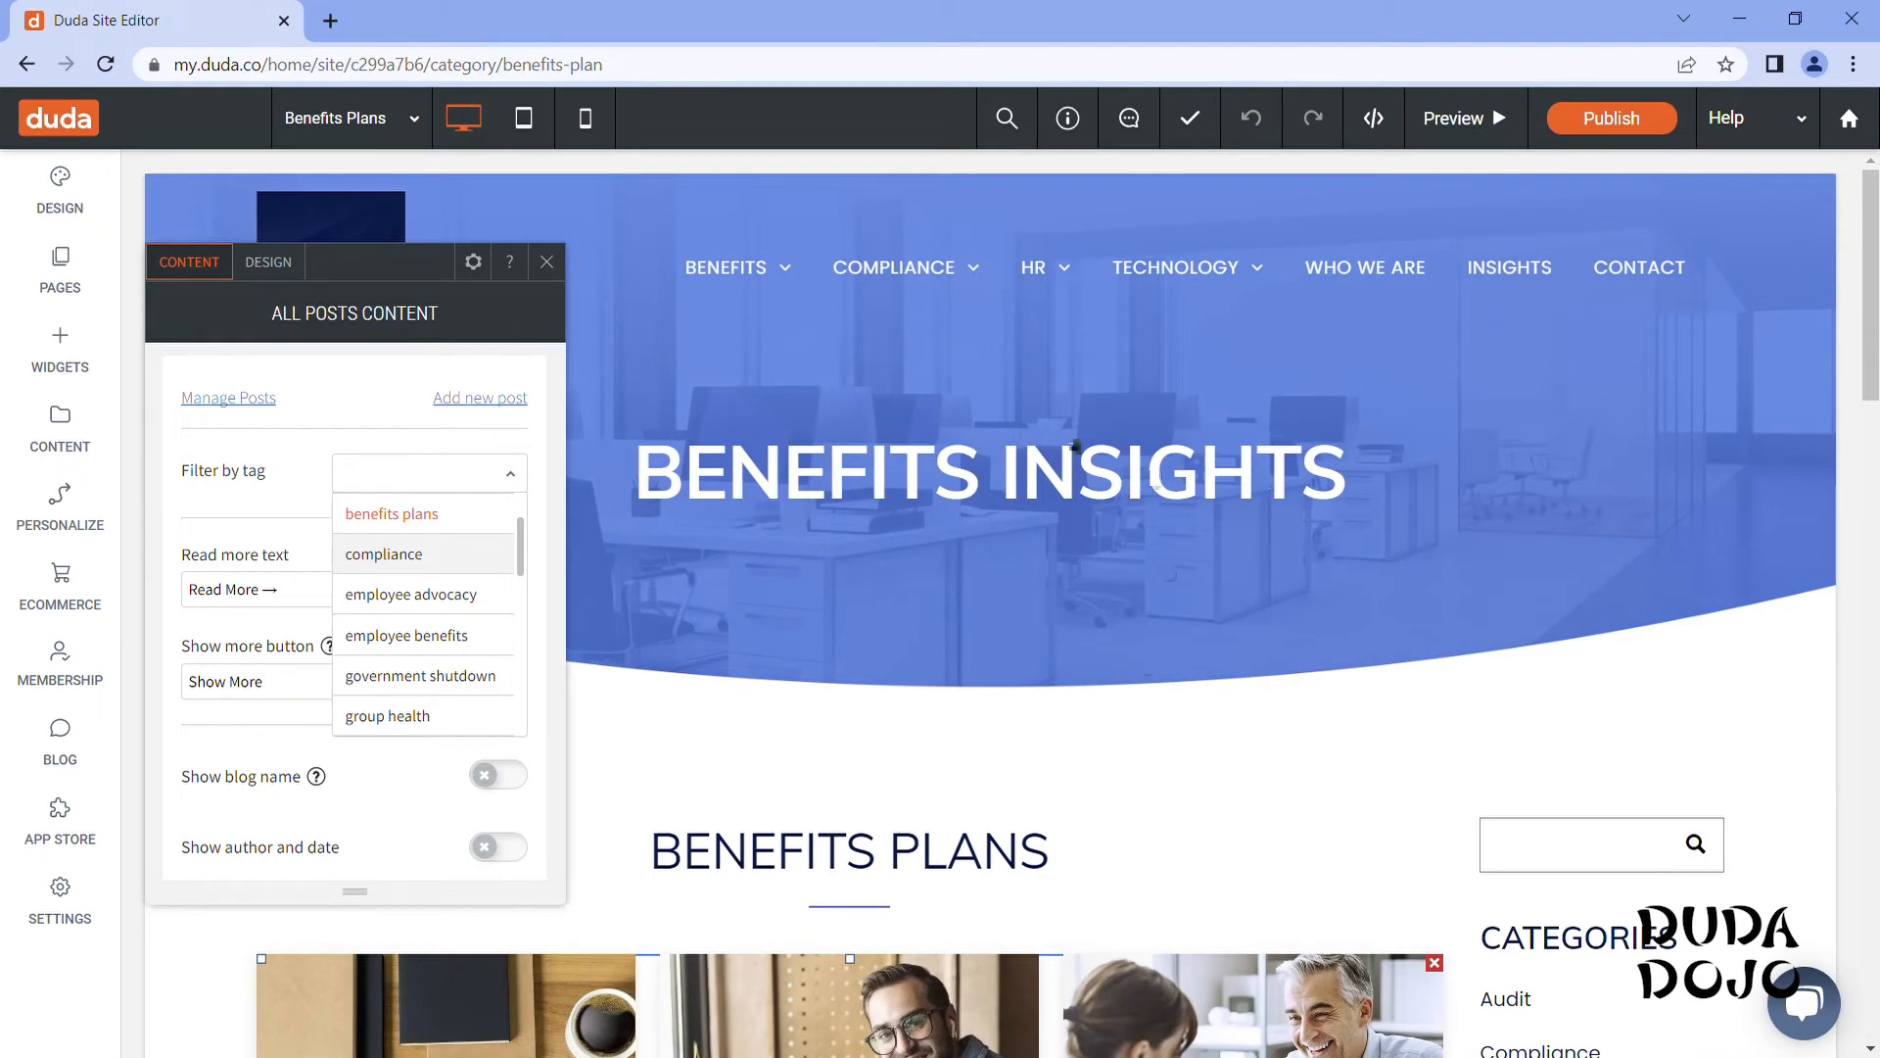
{"action": "scroll", "coordinate": [954, 828], "scroll_direction": "down", "scroll_amount": 1}
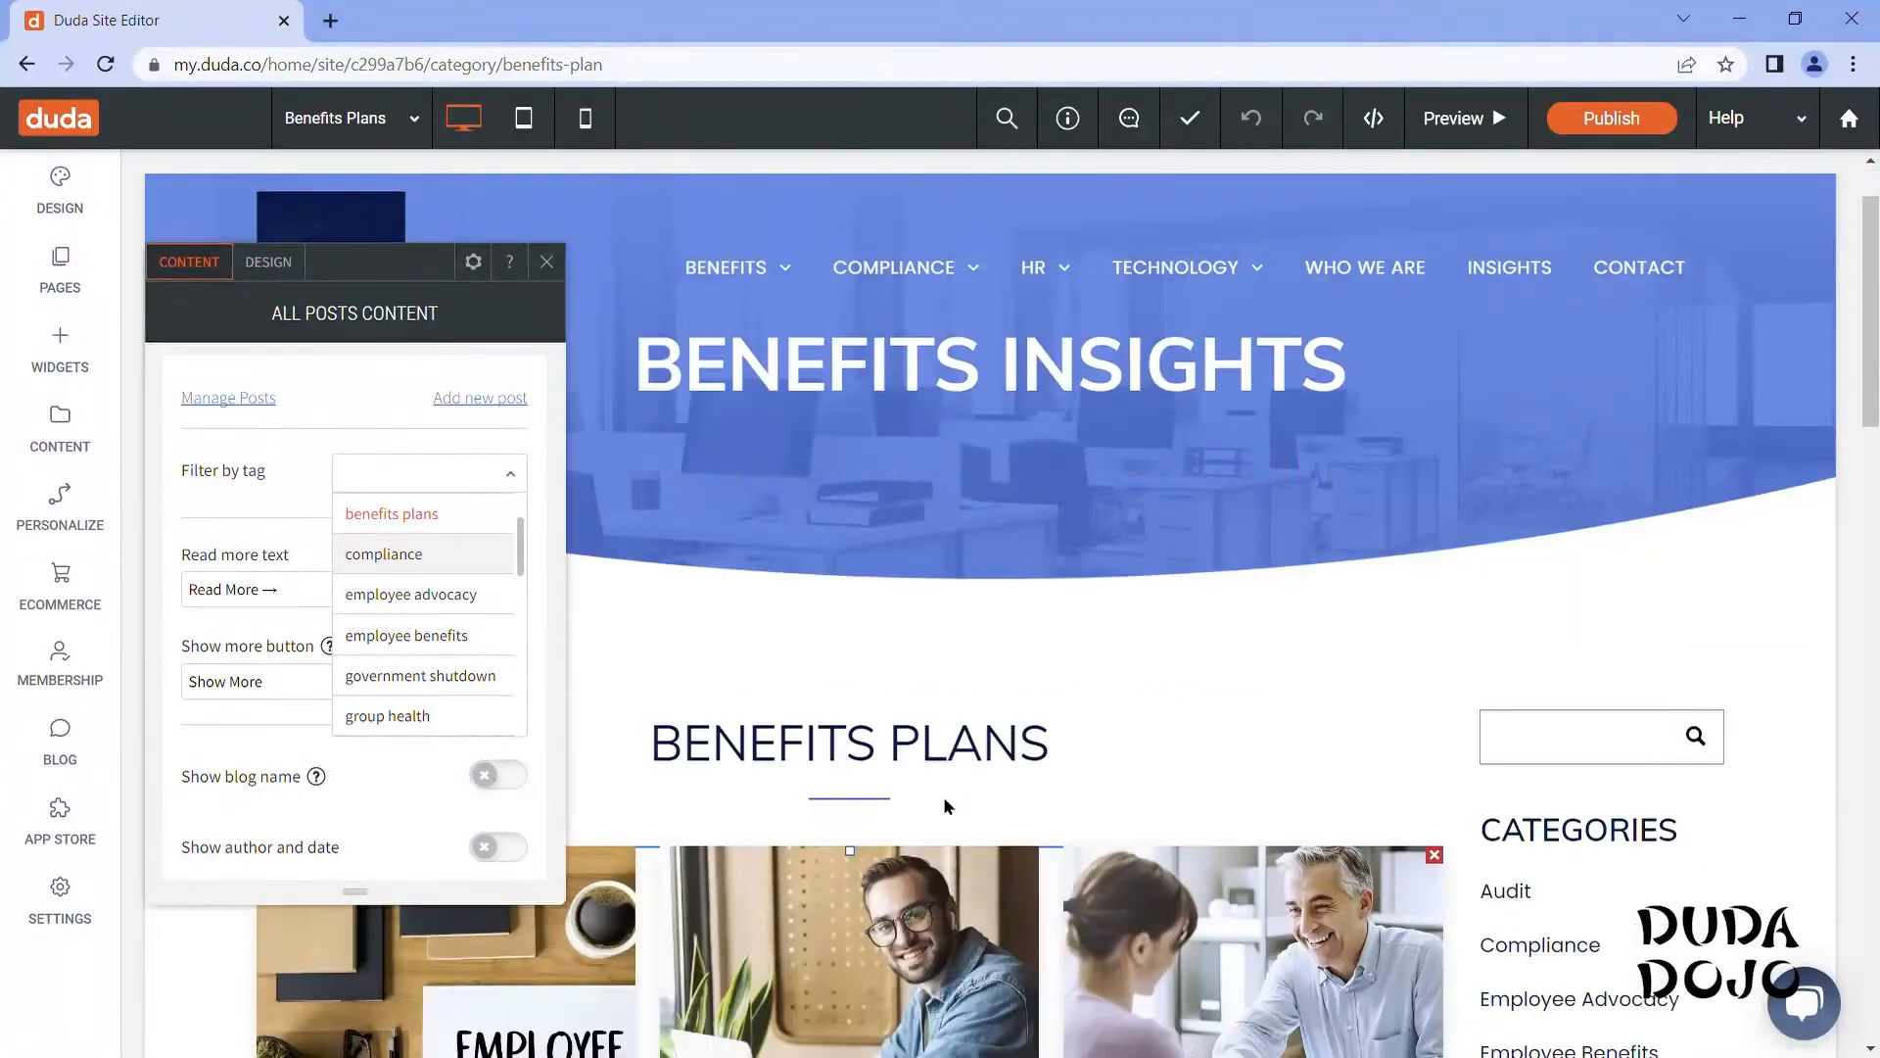
{"action": "scroll", "coordinate": [943, 796], "scroll_direction": "down", "scroll_amount": 3}
{"action": "scroll", "coordinate": [1012, 701], "scroll_direction": "up", "scroll_amount": 4}
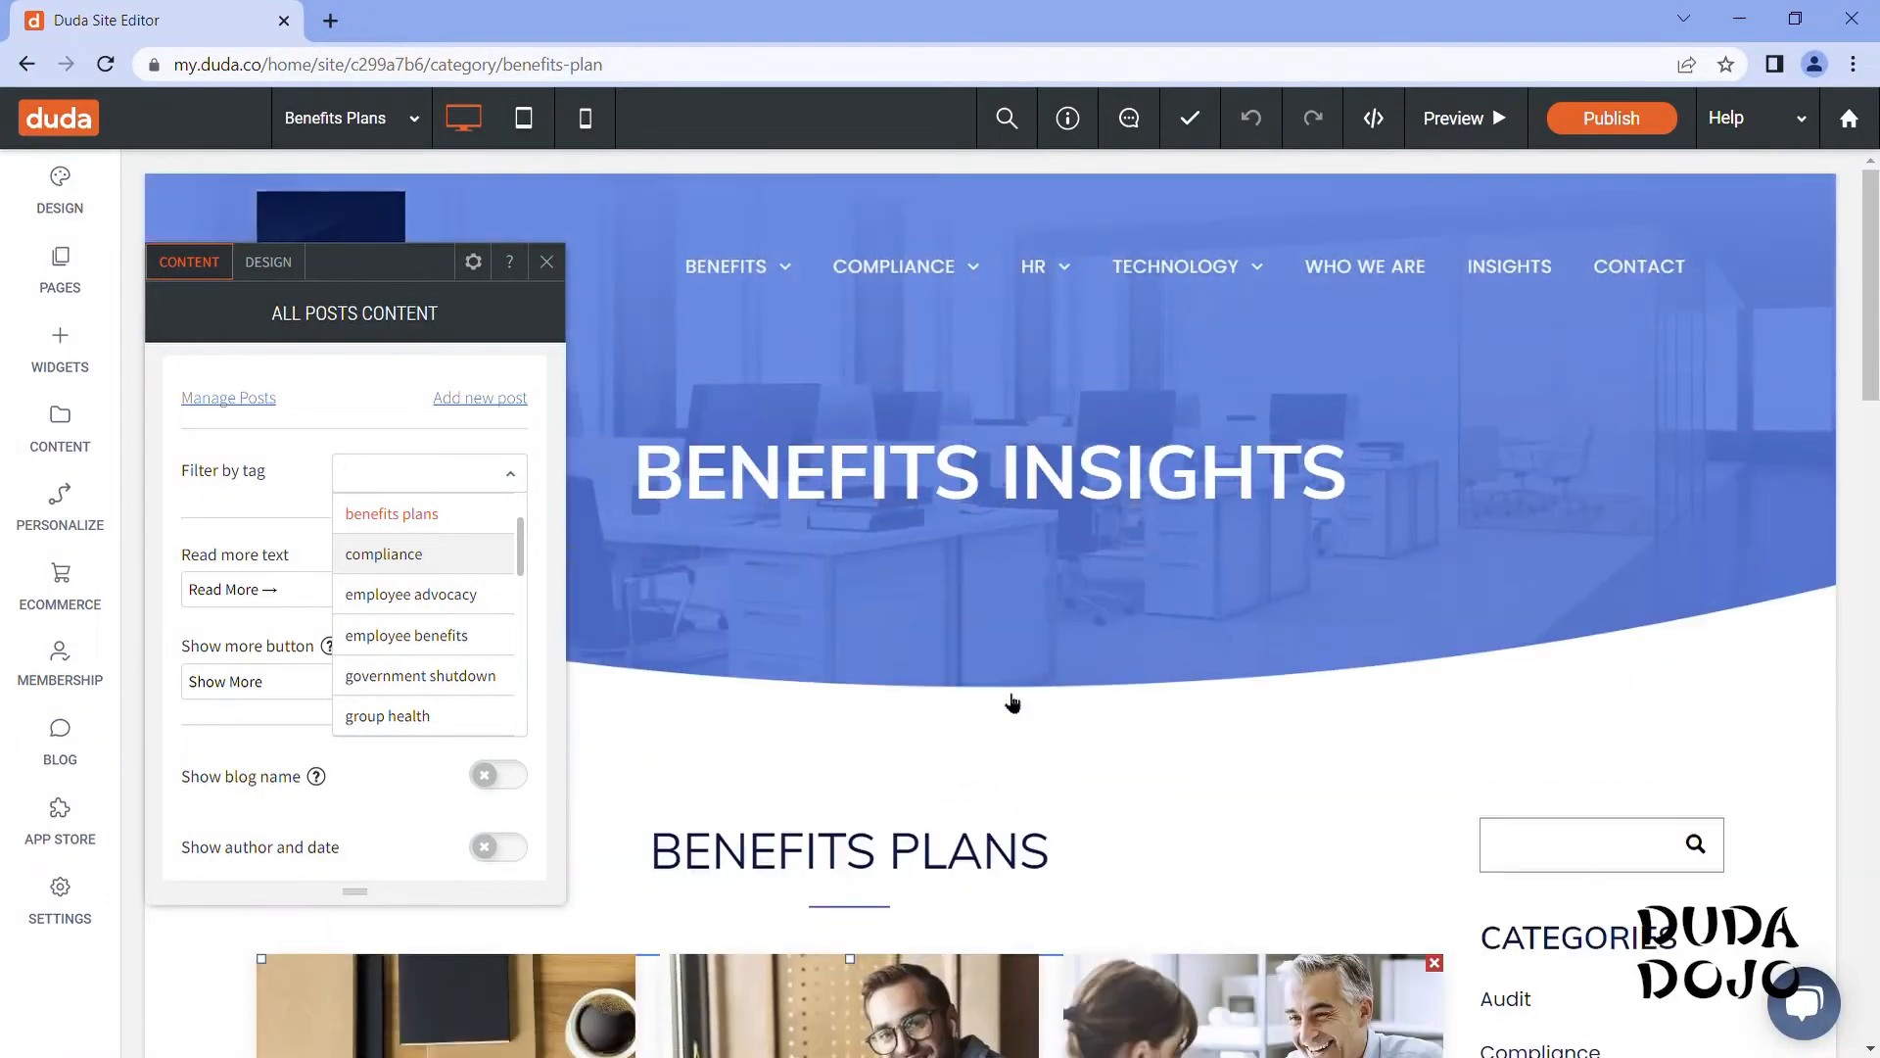
{"action": "left_click", "coordinate": [411, 560]}
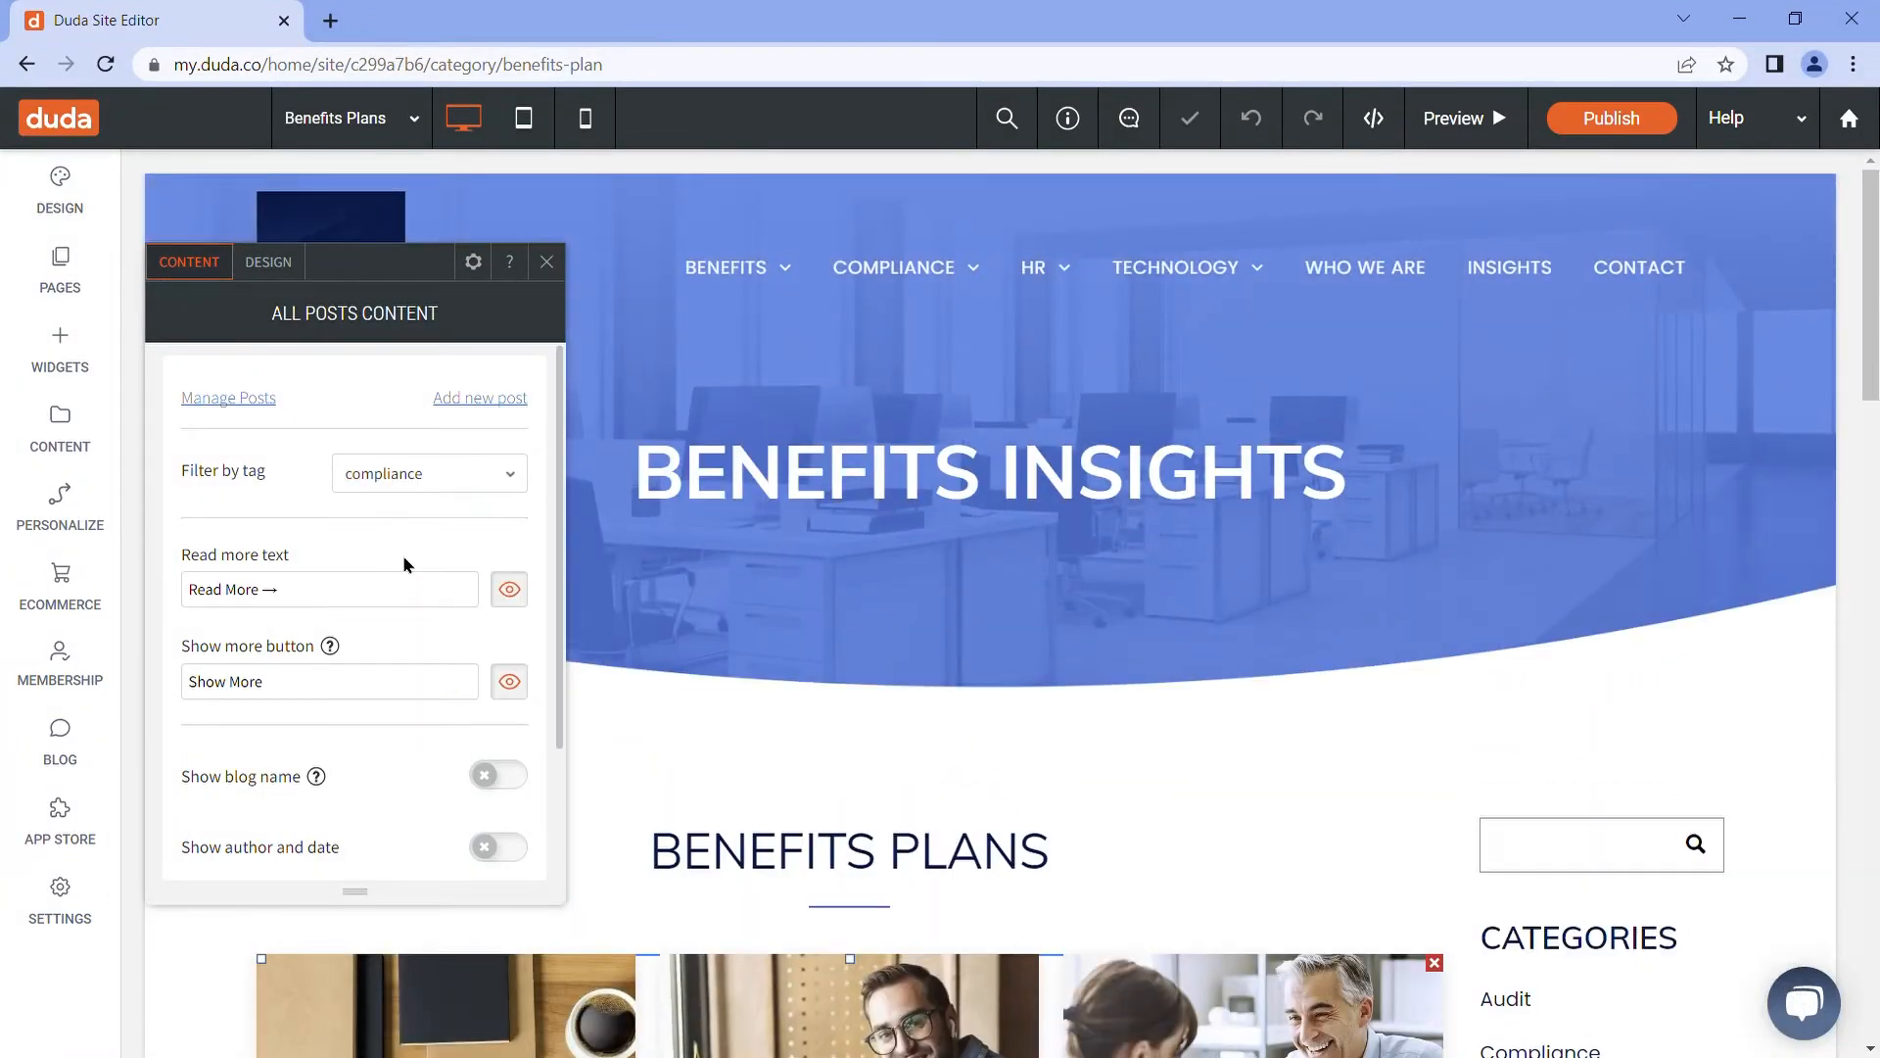
{"action": "left_click", "coordinate": [546, 262]}
- Examine the Benefits Plans page from hero heading to footer, including its blog post grid and category links
{"action": "scroll", "coordinate": [819, 692], "scroll_direction": "down", "scroll_amount": 7}
{"action": "scroll", "coordinate": [659, 676], "scroll_direction": "up", "scroll_amount": 2}
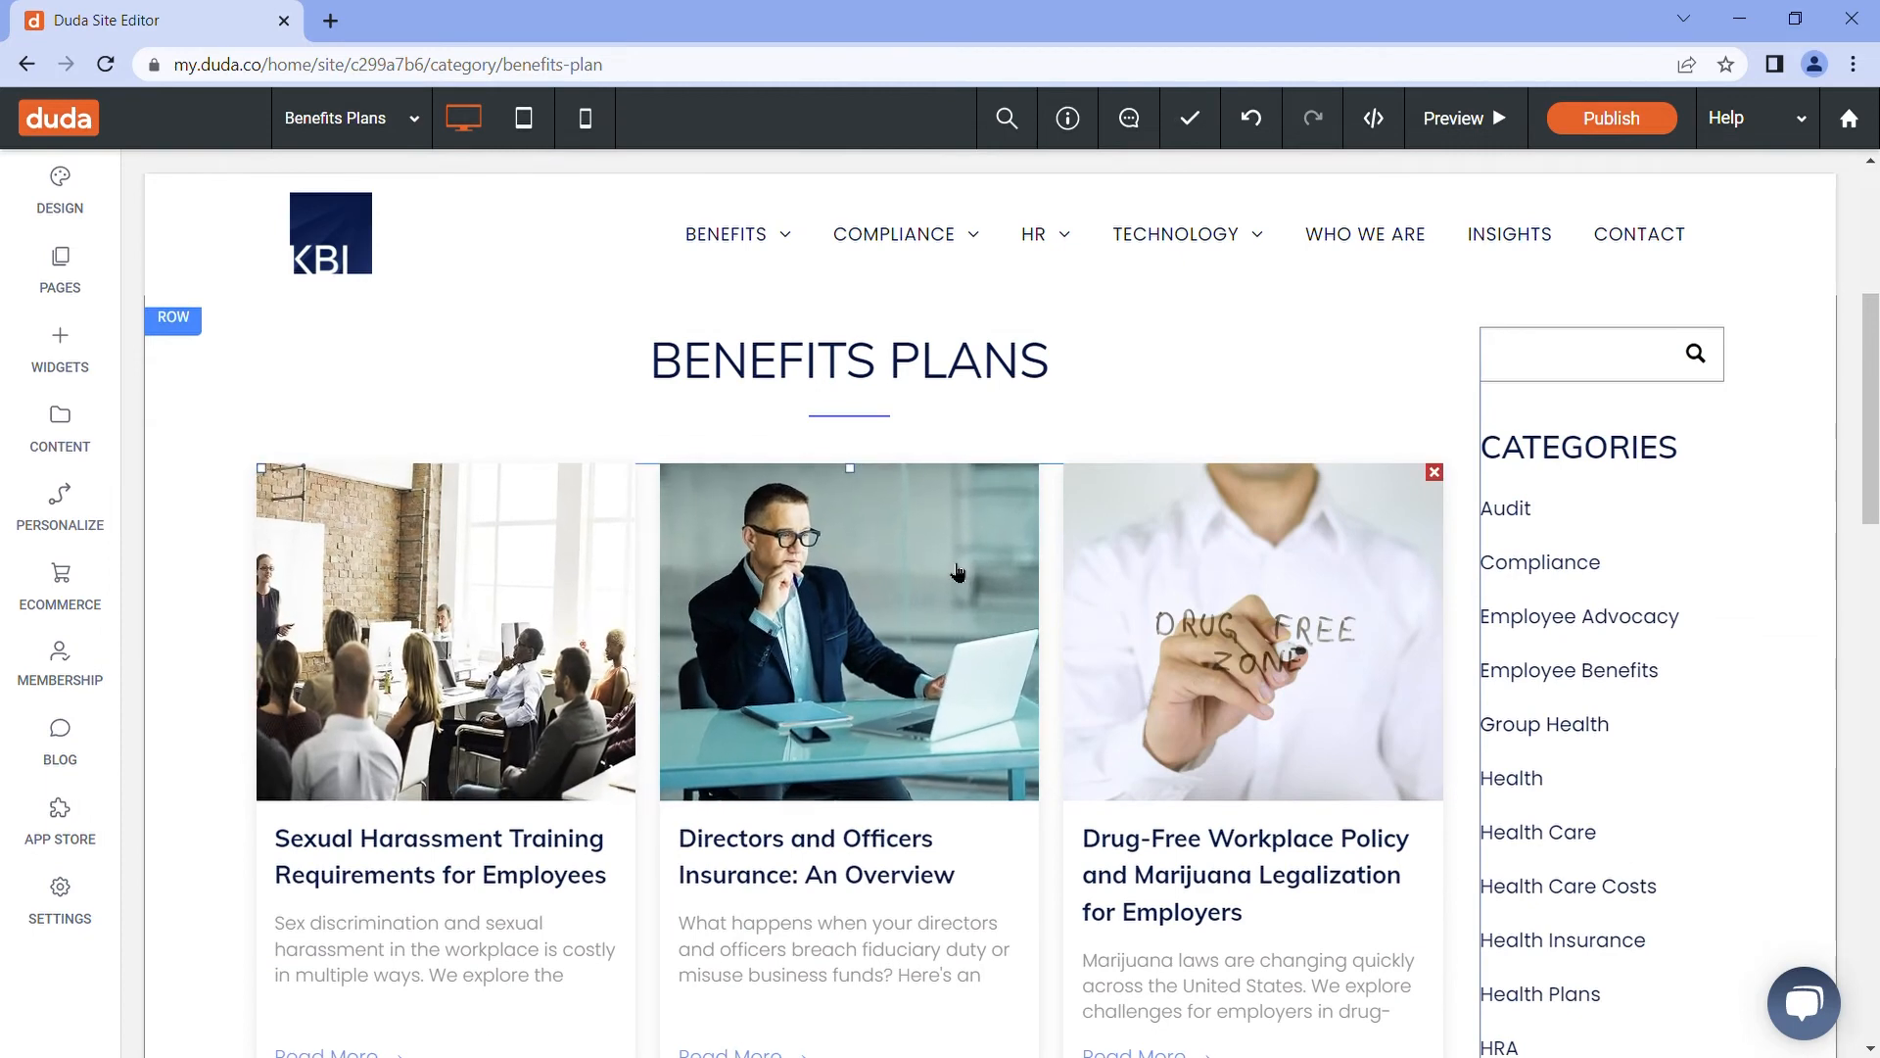
{"action": "scroll", "coordinate": [954, 570], "scroll_direction": "up", "scroll_amount": 5}
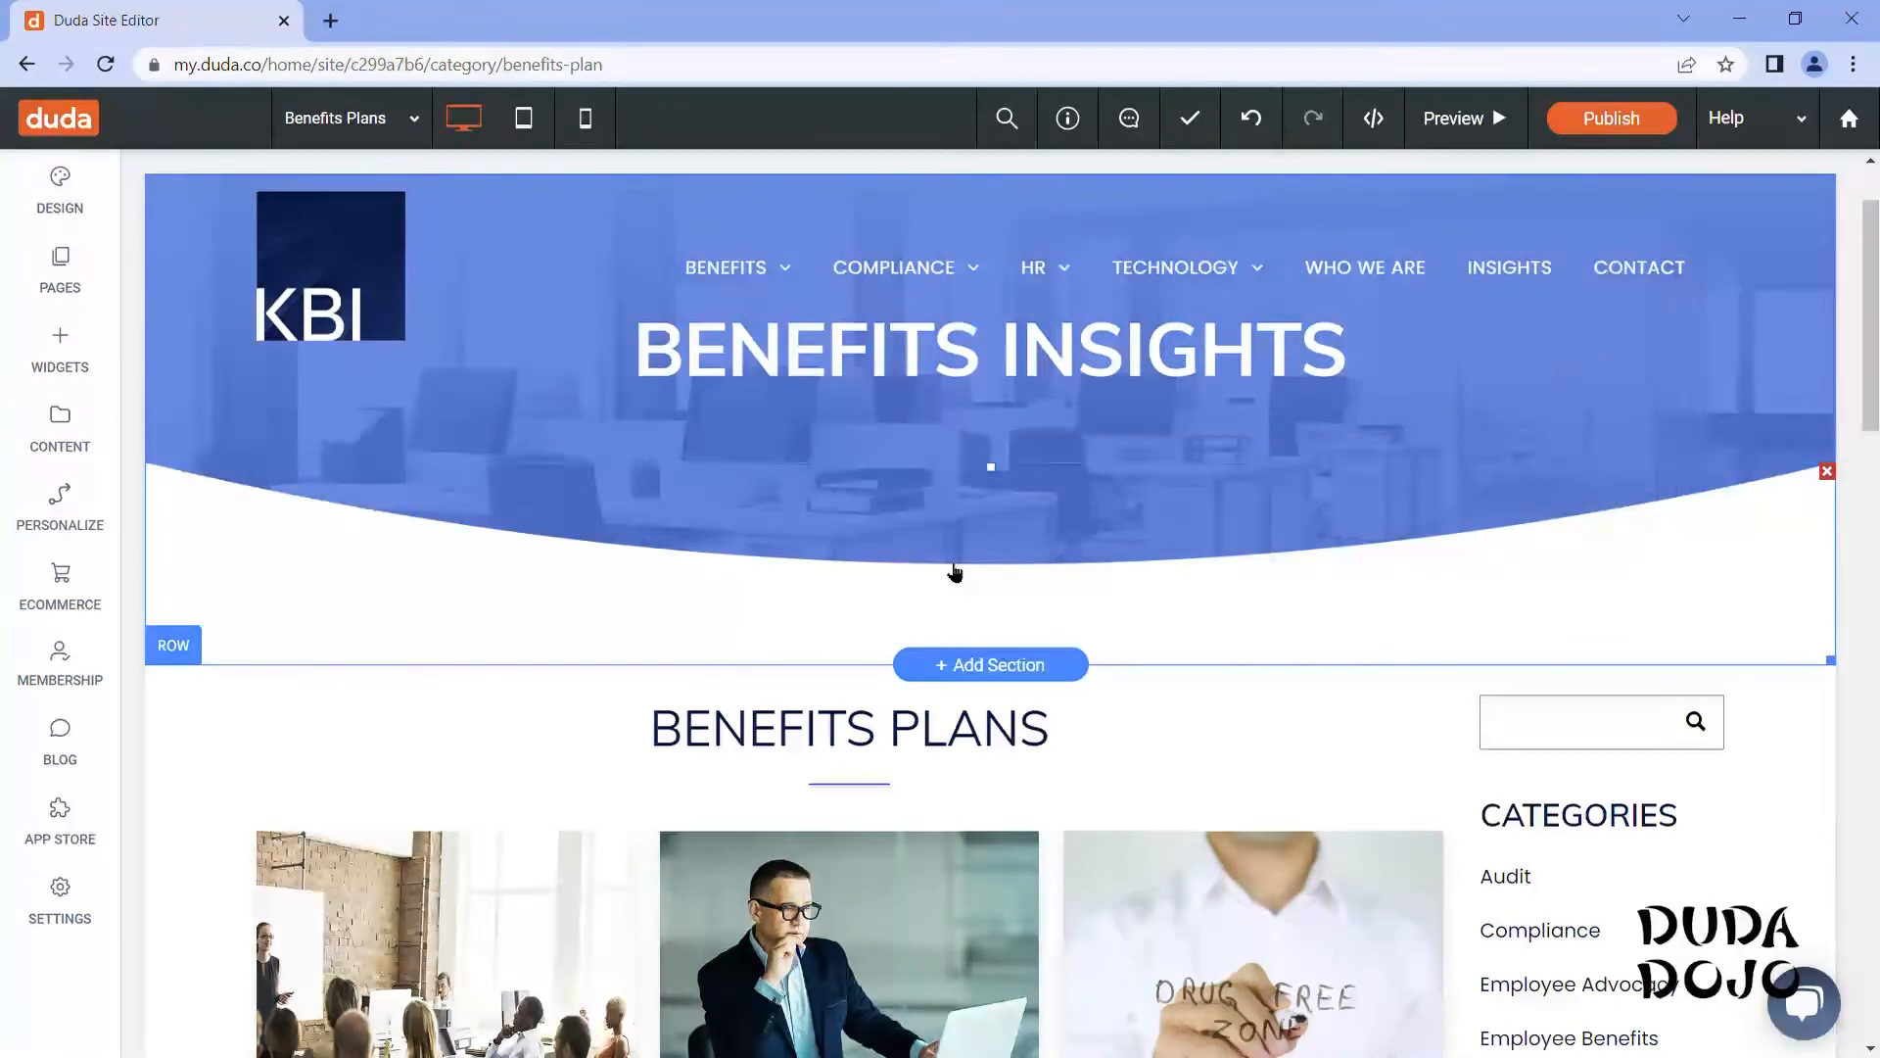
{"action": "scroll", "coordinate": [1649, 613], "scroll_direction": "down", "scroll_amount": 3}
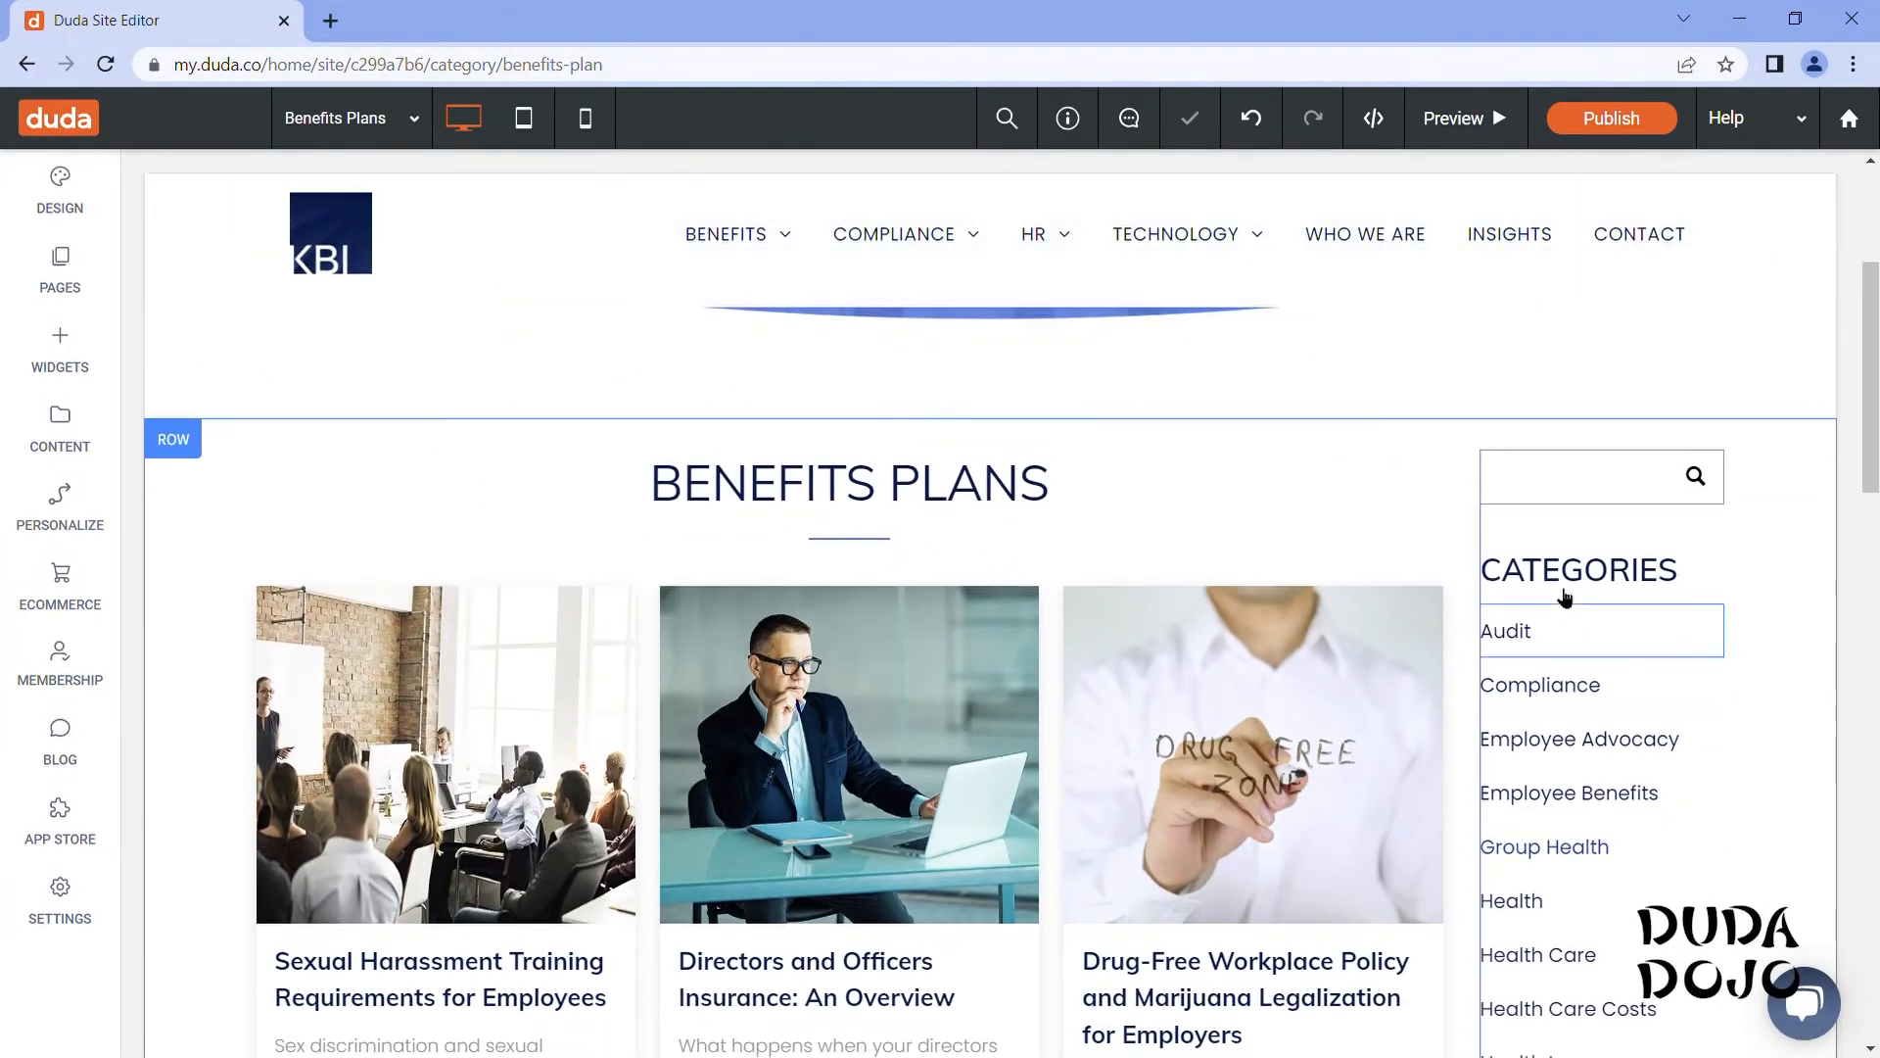
{"action": "scroll", "coordinate": [1564, 926], "scroll_direction": "up", "scroll_amount": 3}
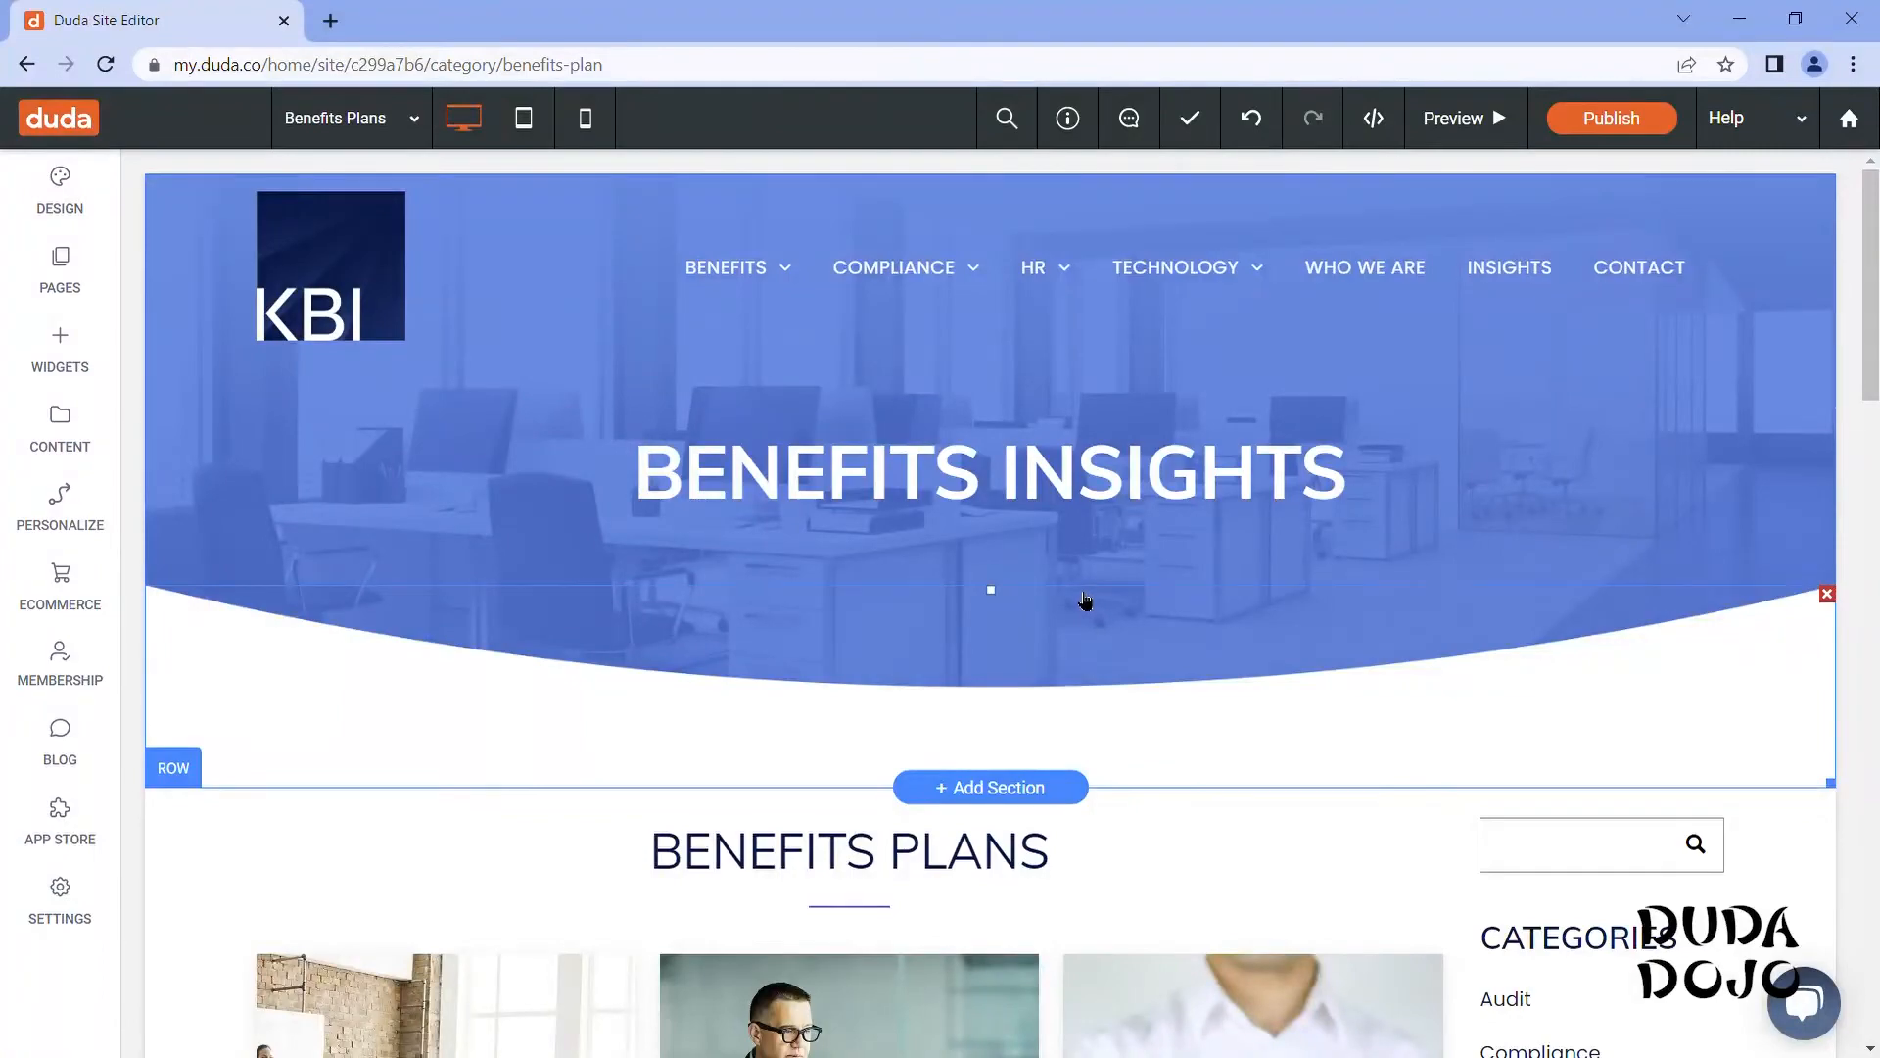
{"action": "scroll", "coordinate": [1055, 595], "scroll_direction": "down", "scroll_amount": 7}
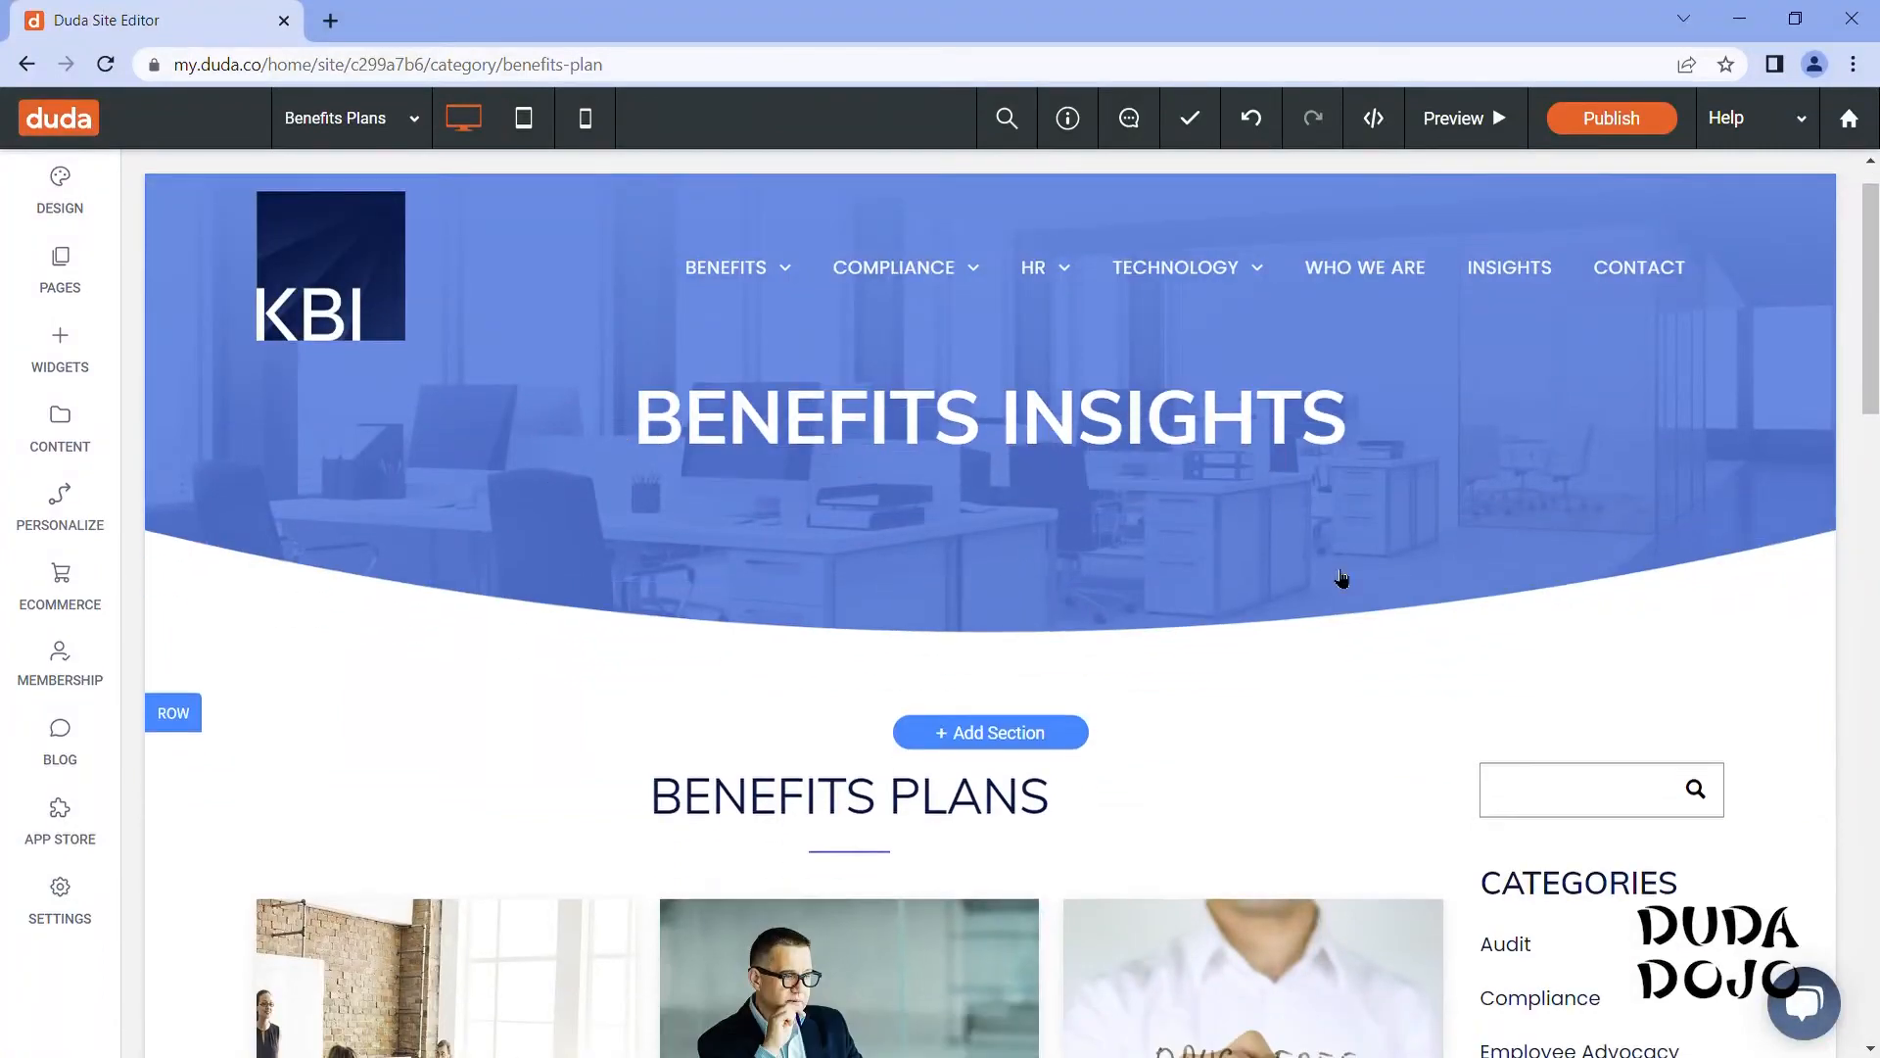
{"action": "scroll", "coordinate": [999, 702], "scroll_direction": "down", "scroll_amount": 8}
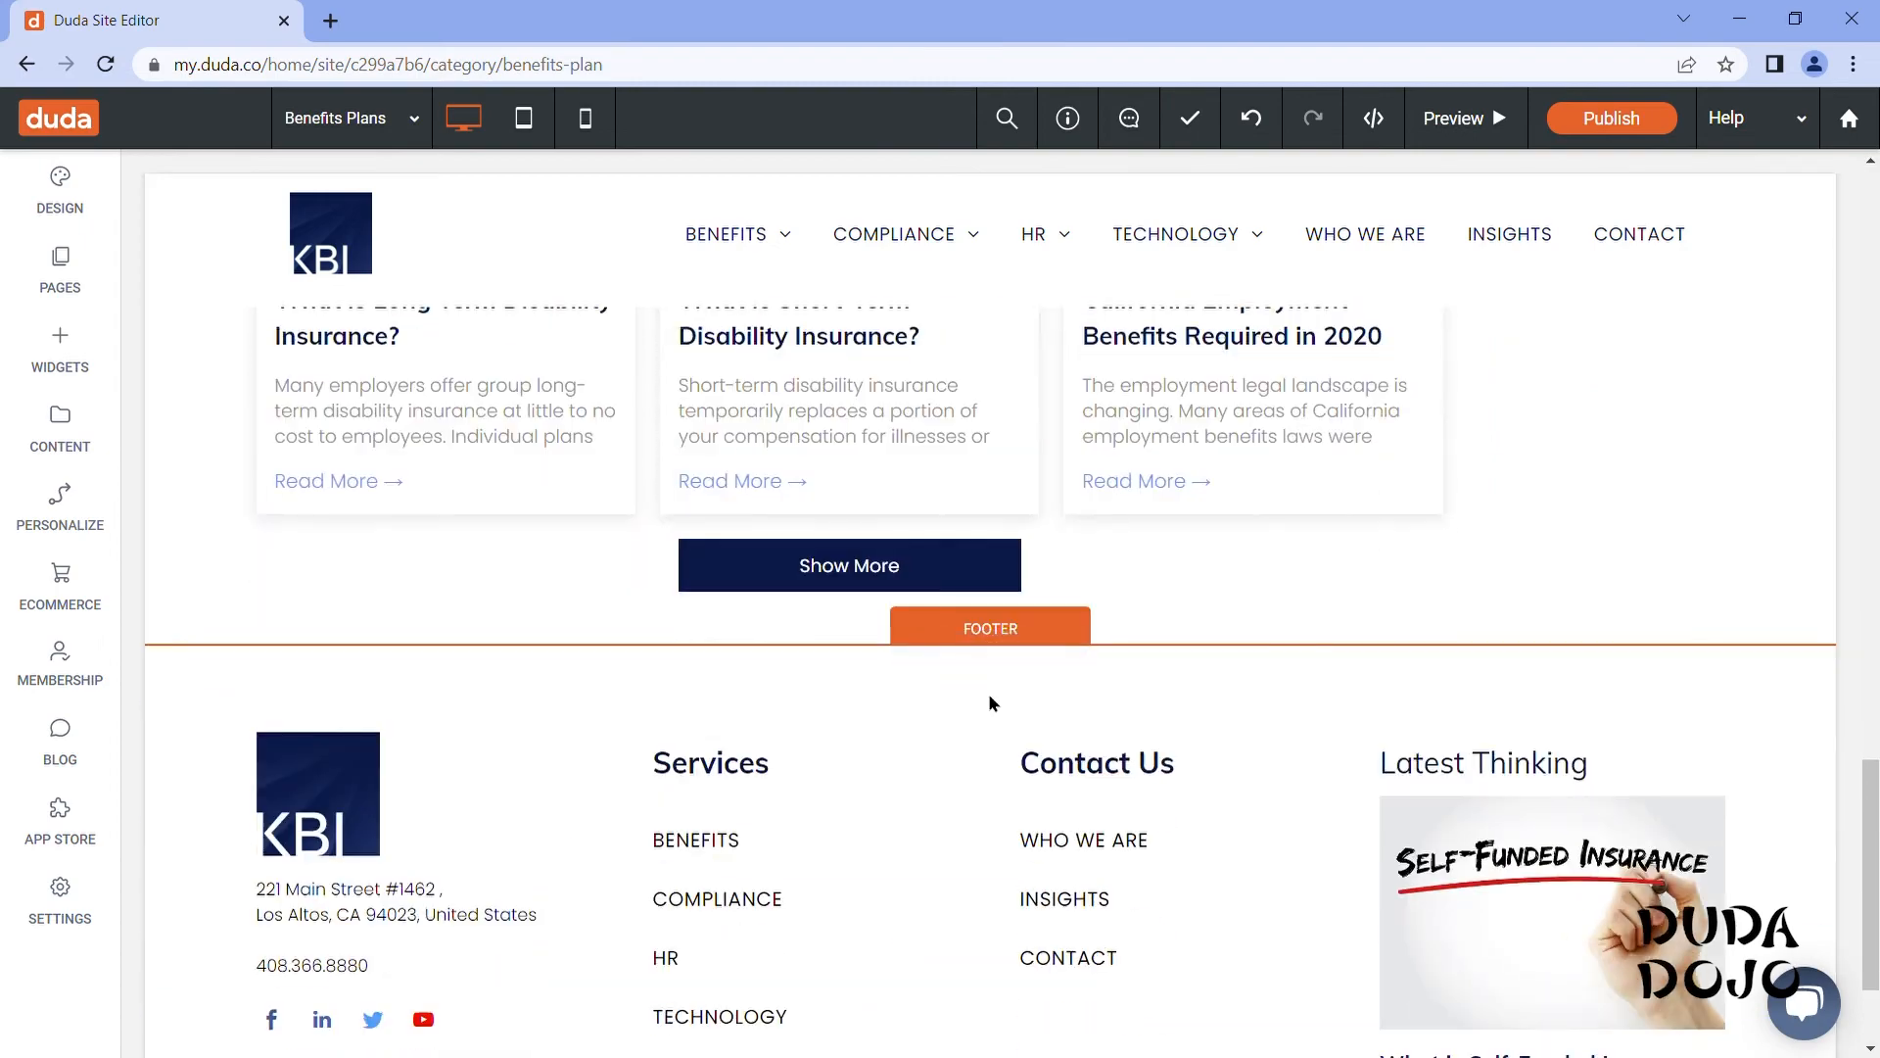
{"action": "scroll", "coordinate": [989, 691], "scroll_direction": "up", "scroll_amount": 15}
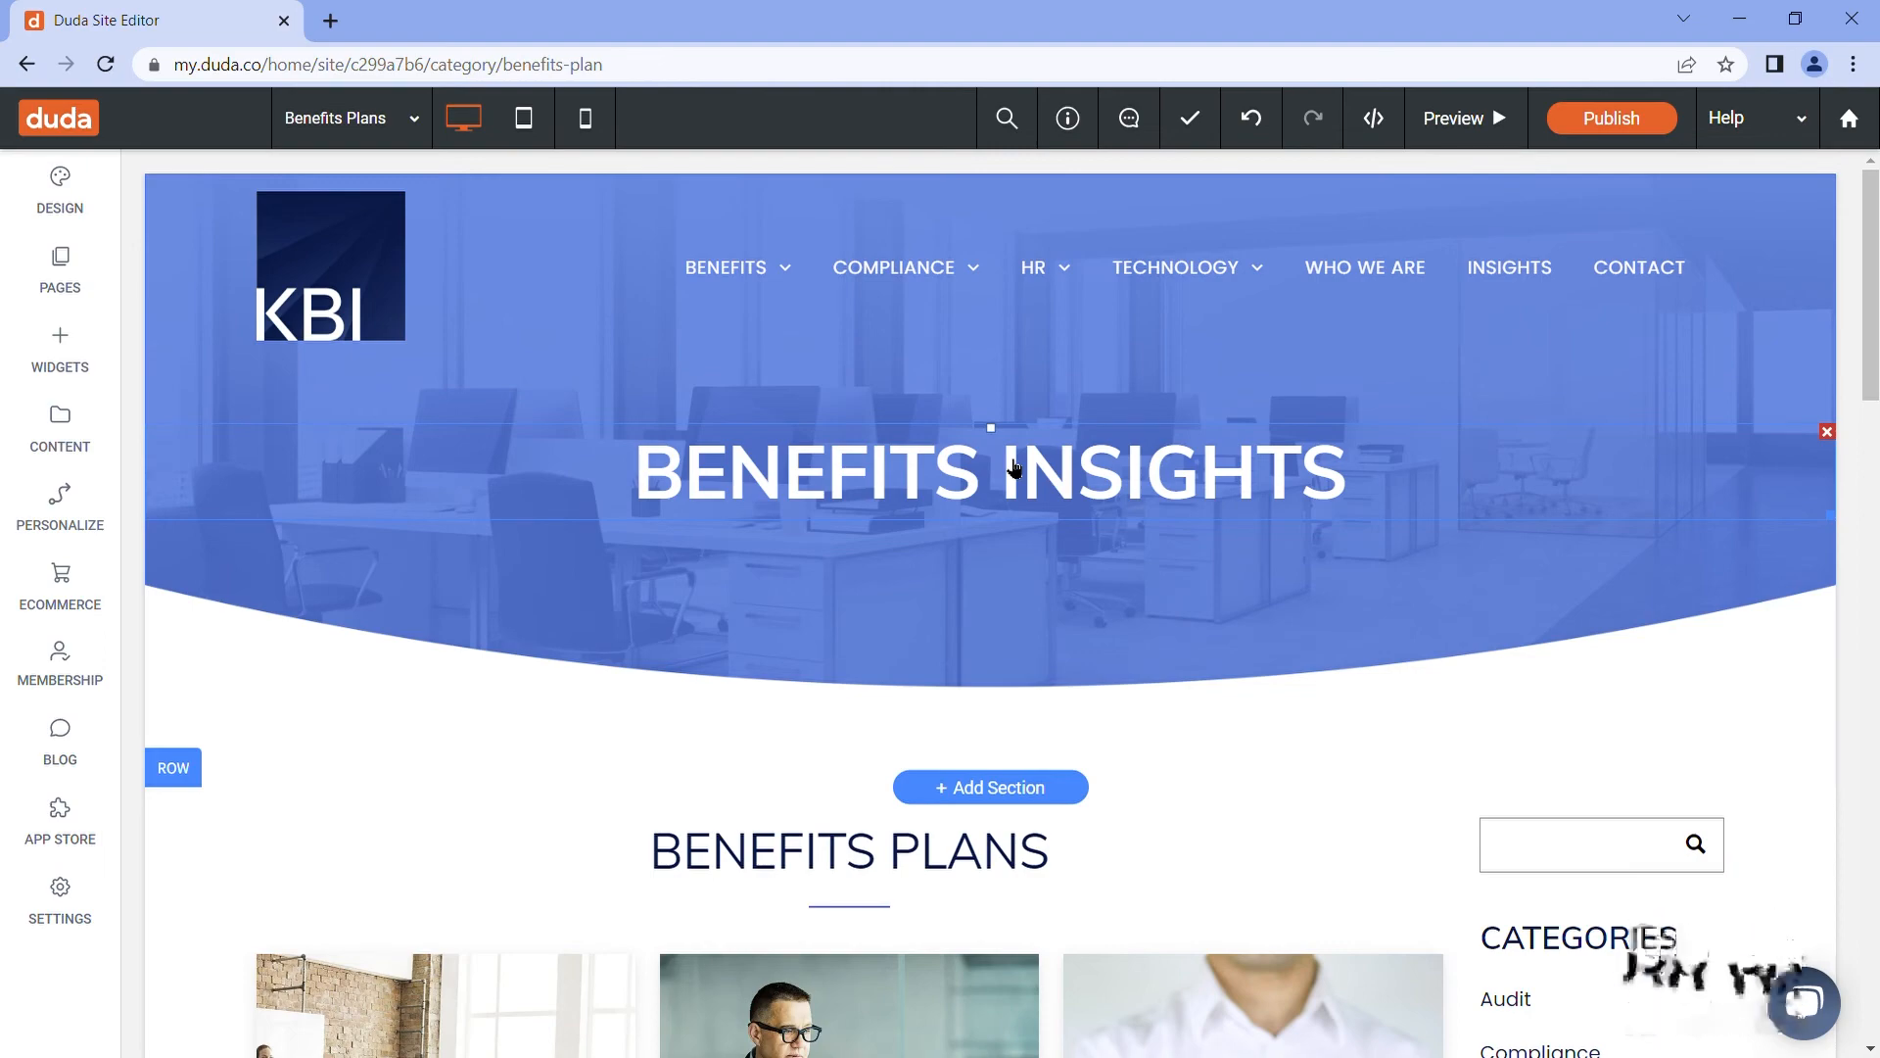
{"action": "scroll", "coordinate": [1397, 601], "scroll_direction": "down", "scroll_amount": 5}
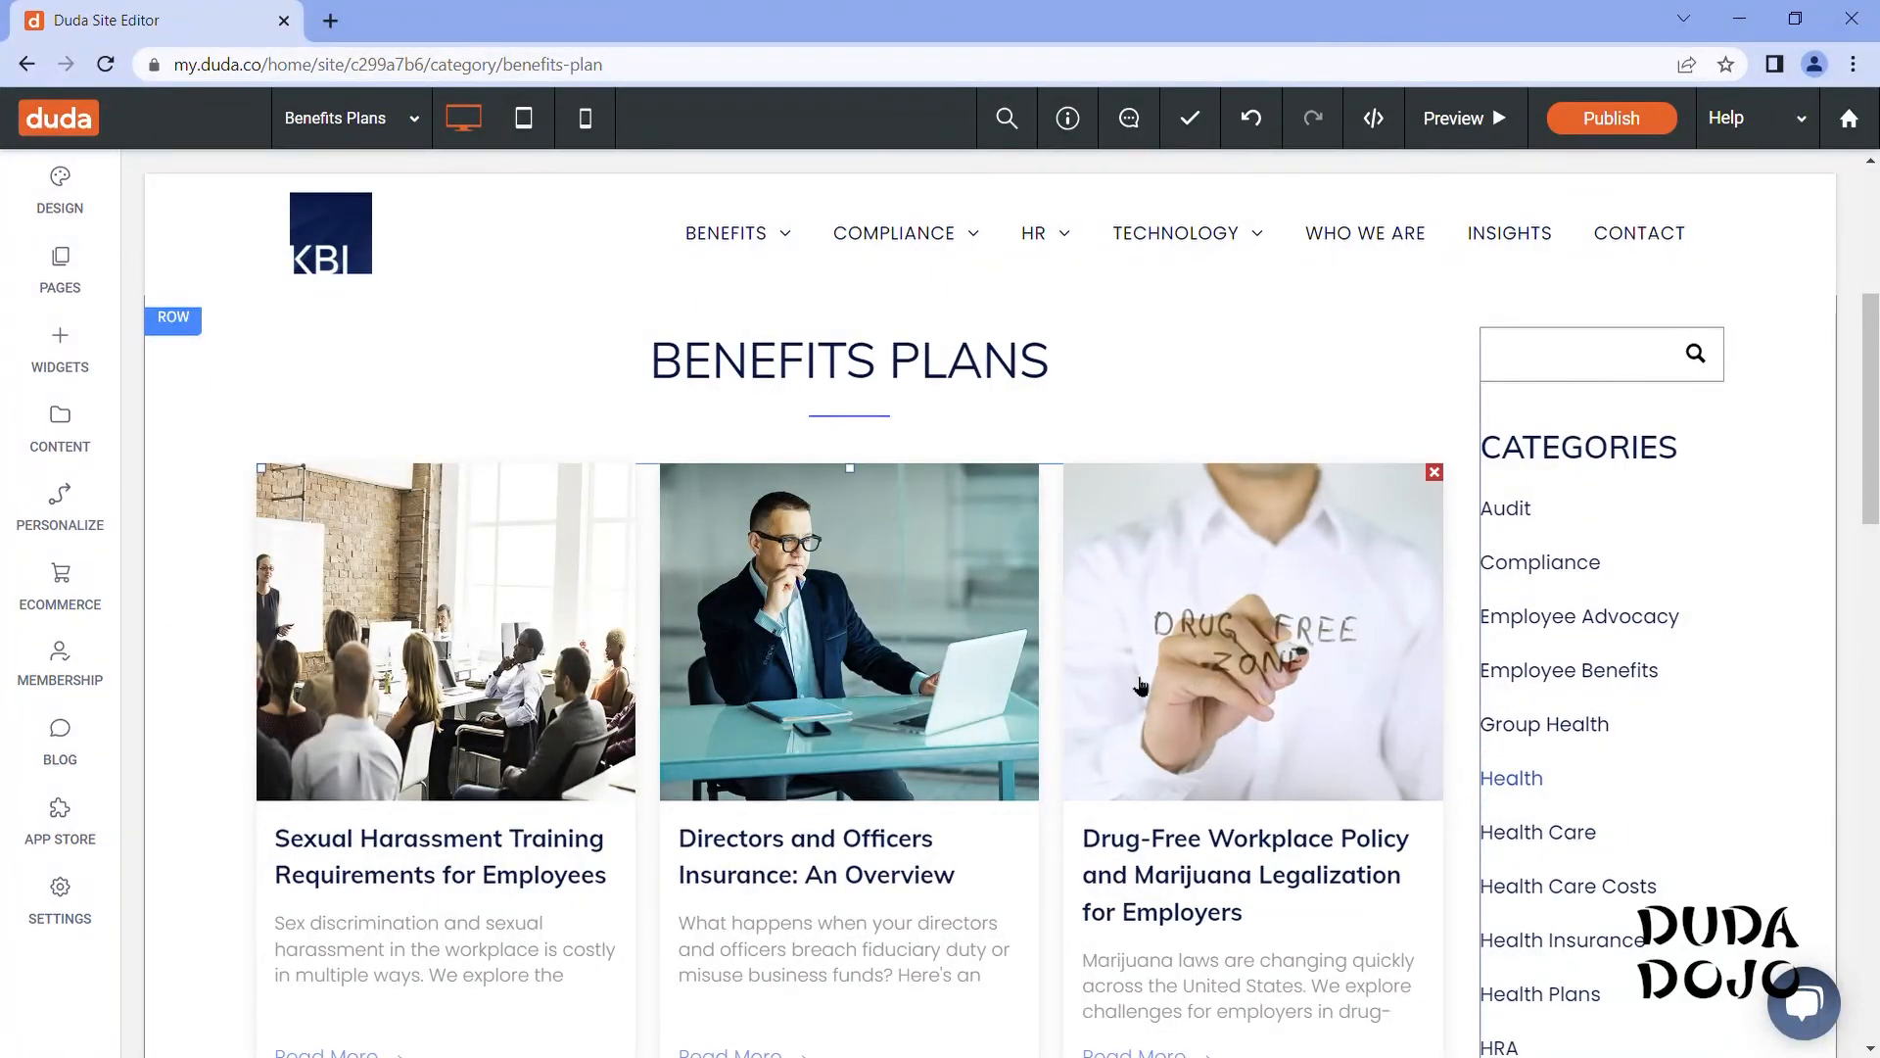
{"action": "scroll", "coordinate": [845, 598], "scroll_direction": "up", "scroll_amount": 5}
{"action": "scroll", "coordinate": [848, 604], "scroll_direction": "down", "scroll_amount": 3}
{"action": "scroll", "coordinate": [848, 599], "scroll_direction": "down", "scroll_amount": 2}
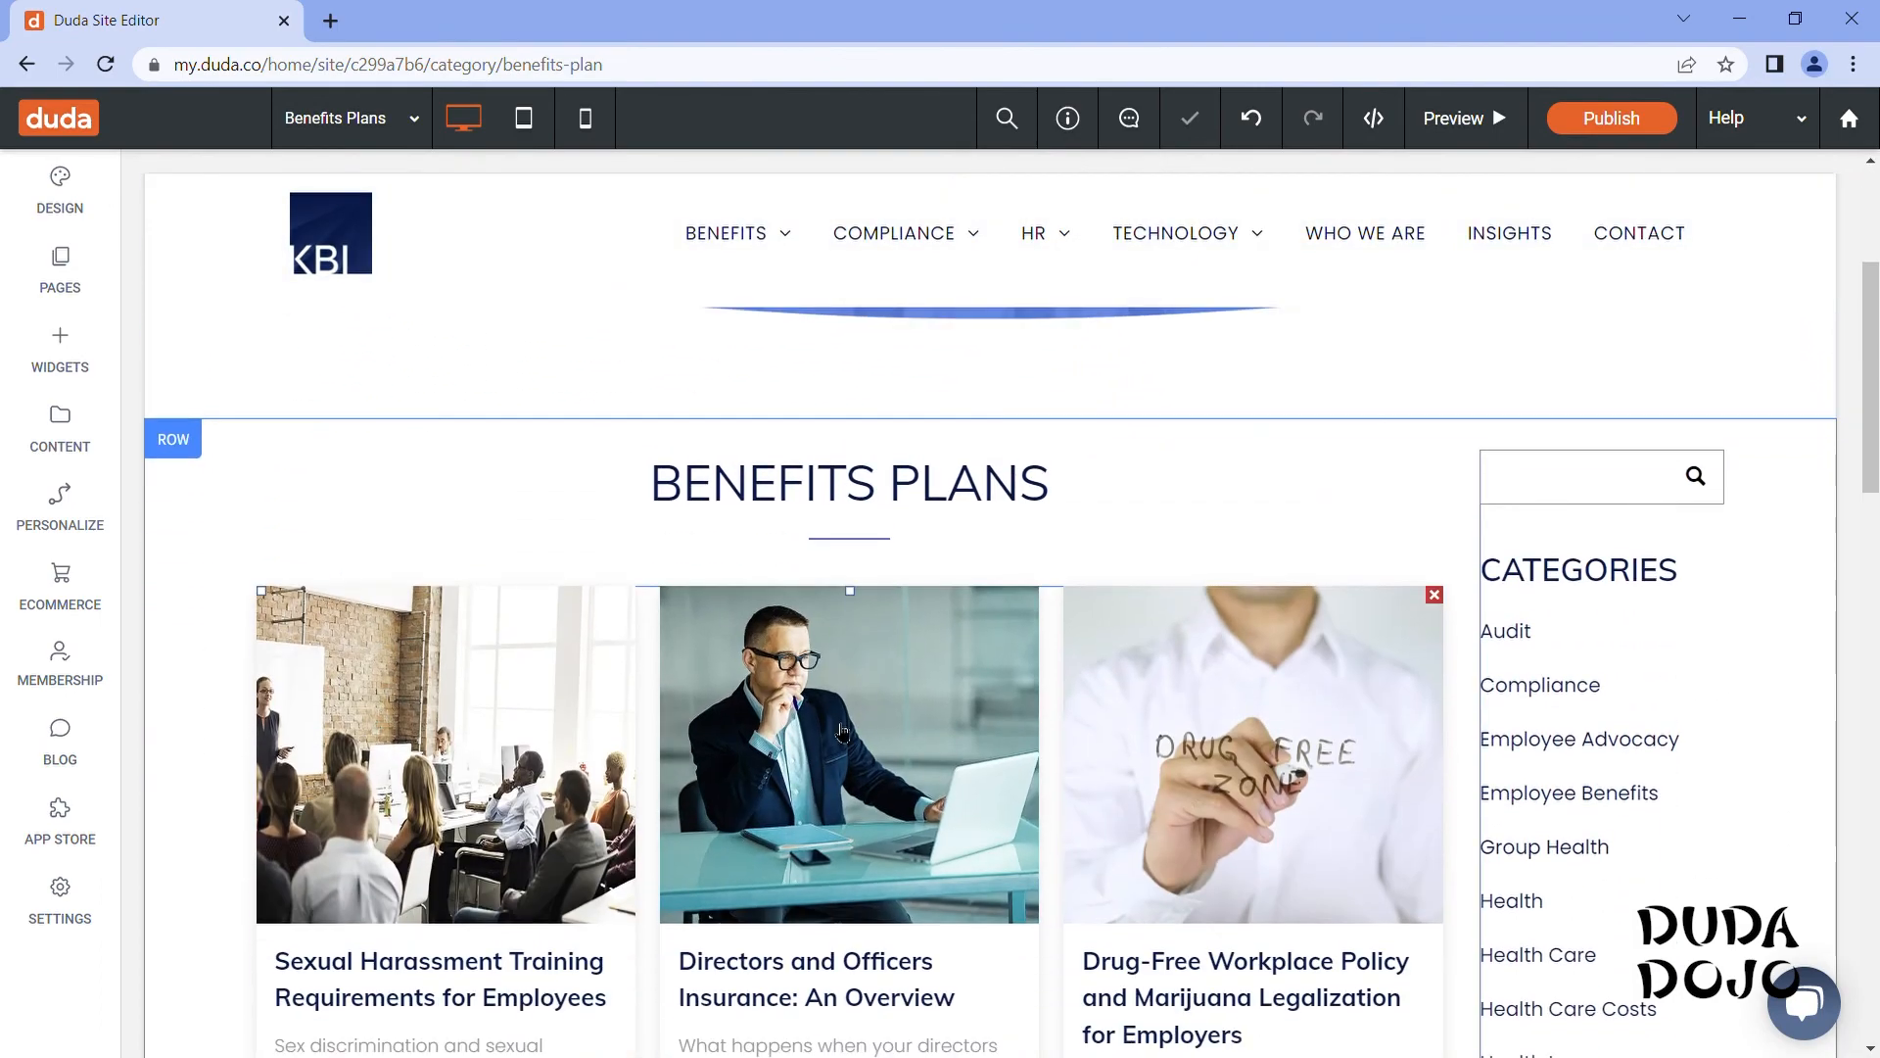
{"action": "scroll", "coordinate": [825, 707], "scroll_direction": "up", "scroll_amount": 5}
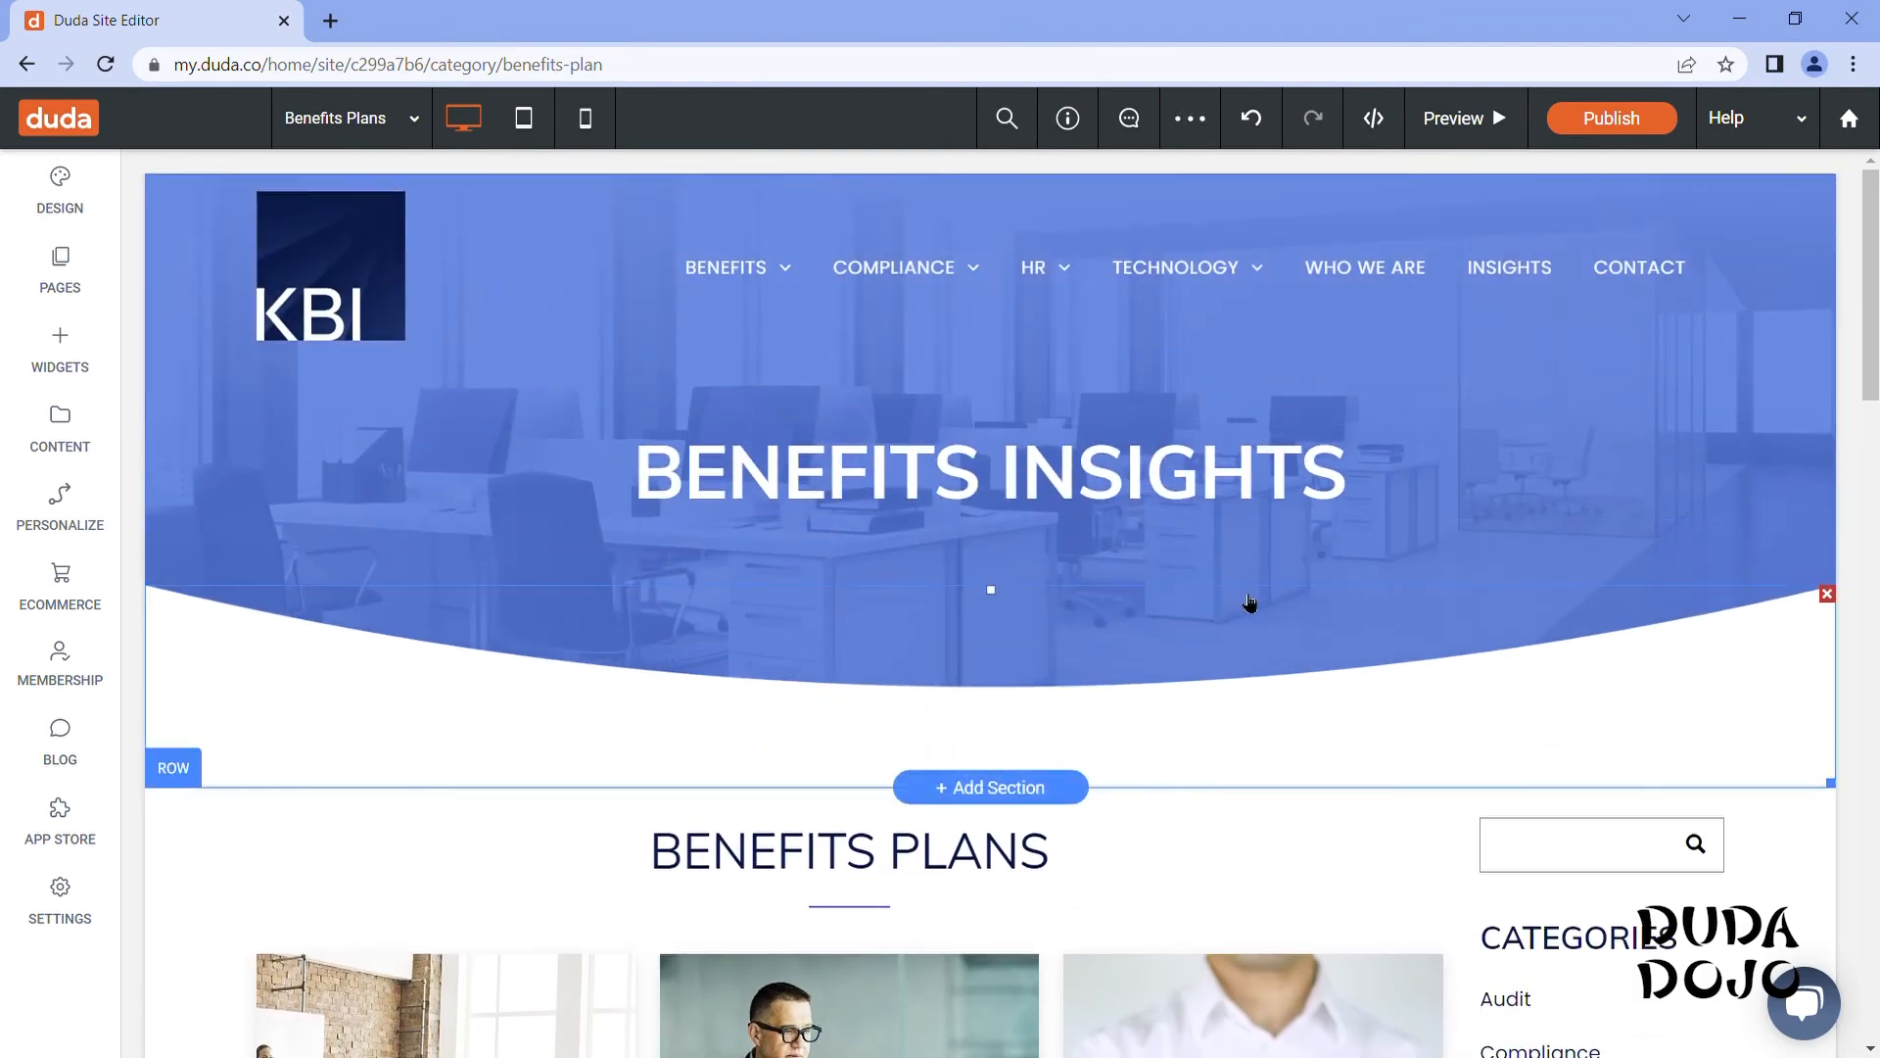
{"action": "scroll", "coordinate": [1250, 601], "scroll_direction": "down", "scroll_amount": 5}
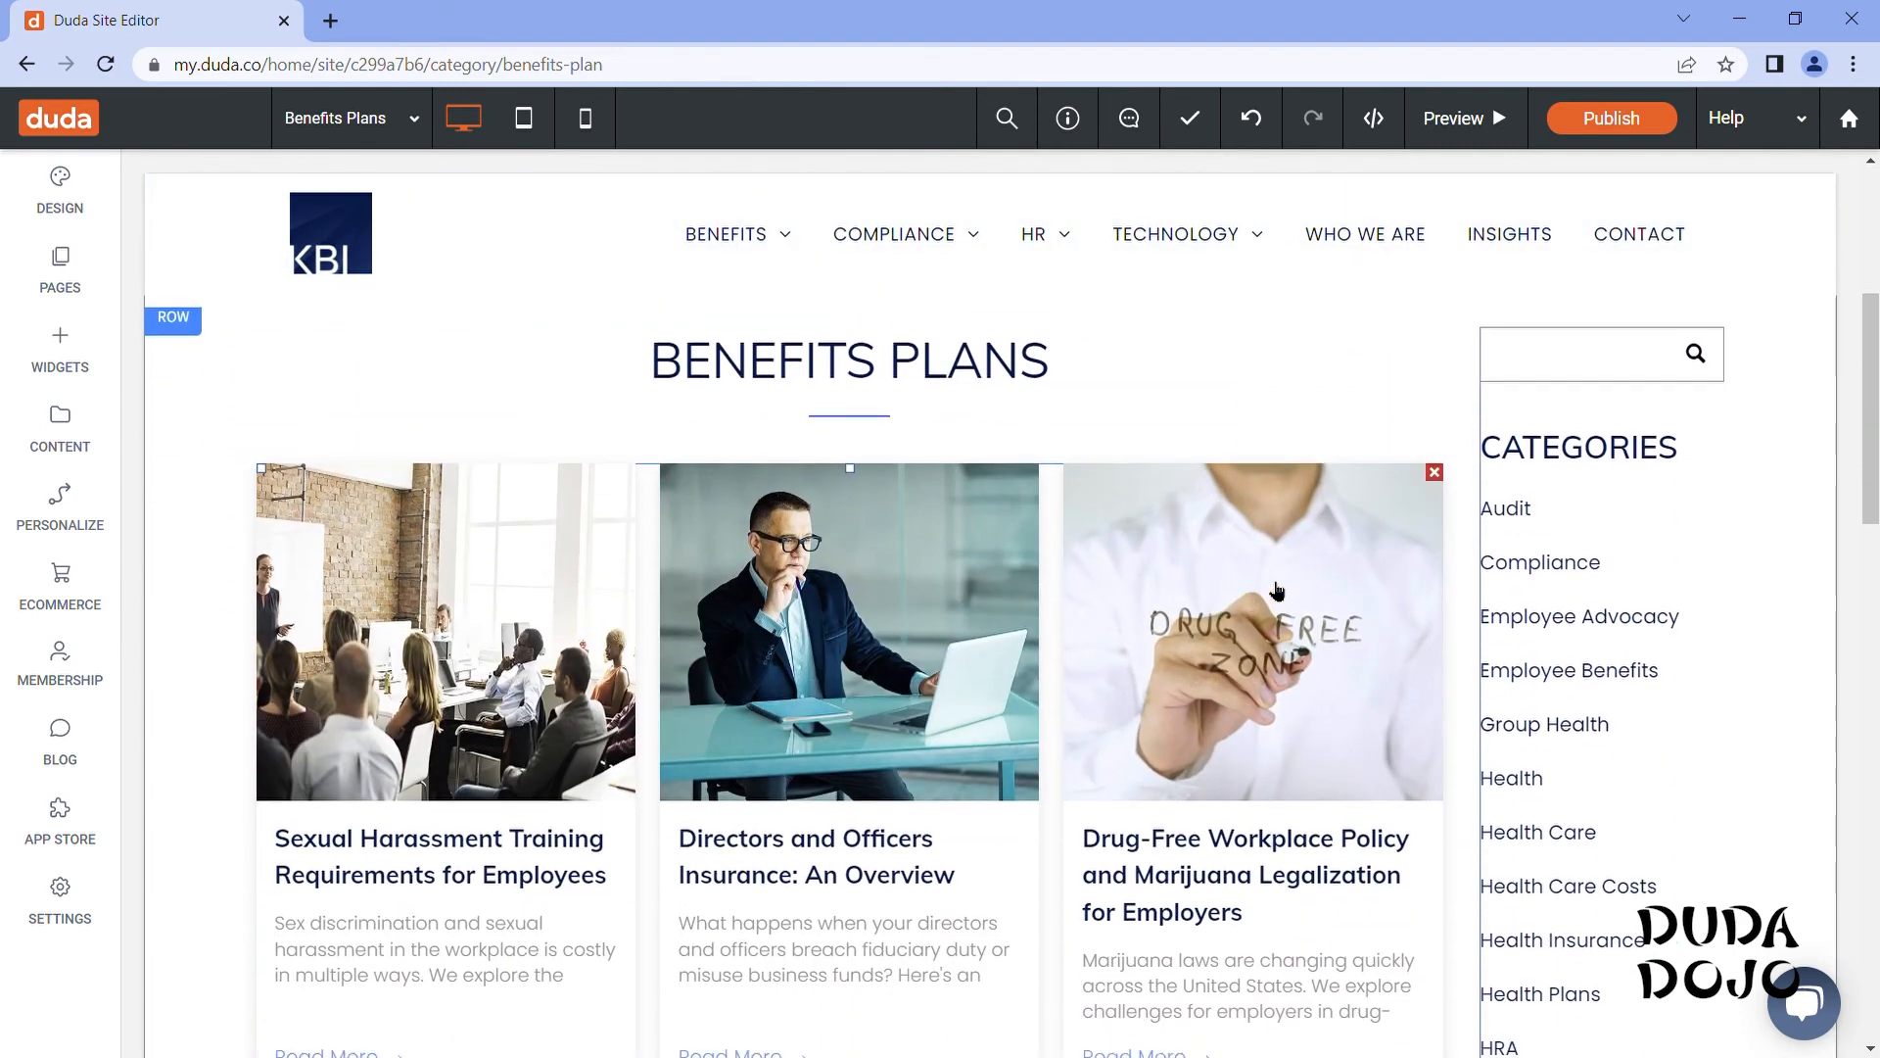